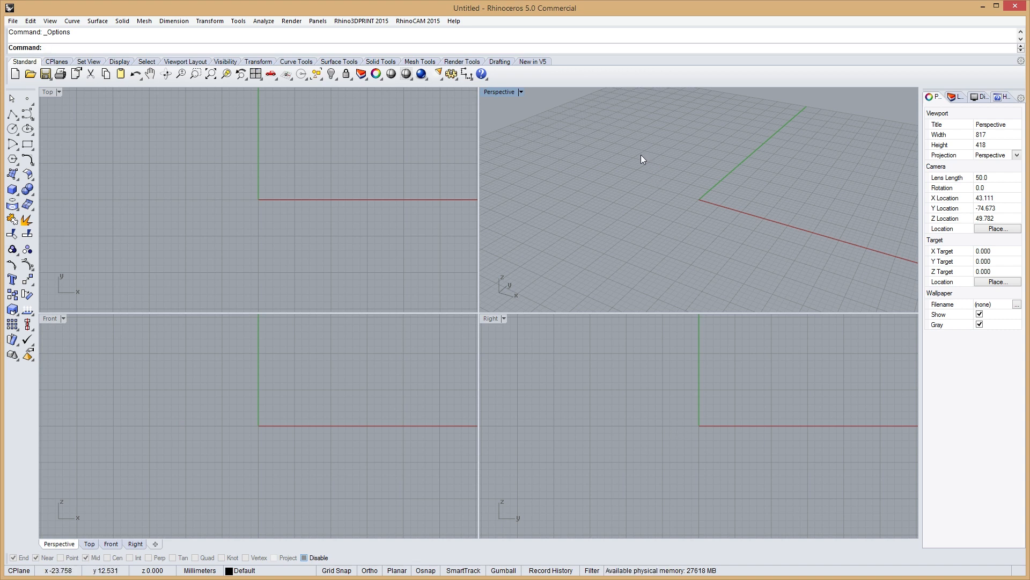
Examine the empty construction grids in the Perspective, Top, Front and Right viewports by orbiting, zooming and panning each view.
{"action": "right_click_drag", "start_coordinate": [621, 154], "coordinate": [644, 147]}
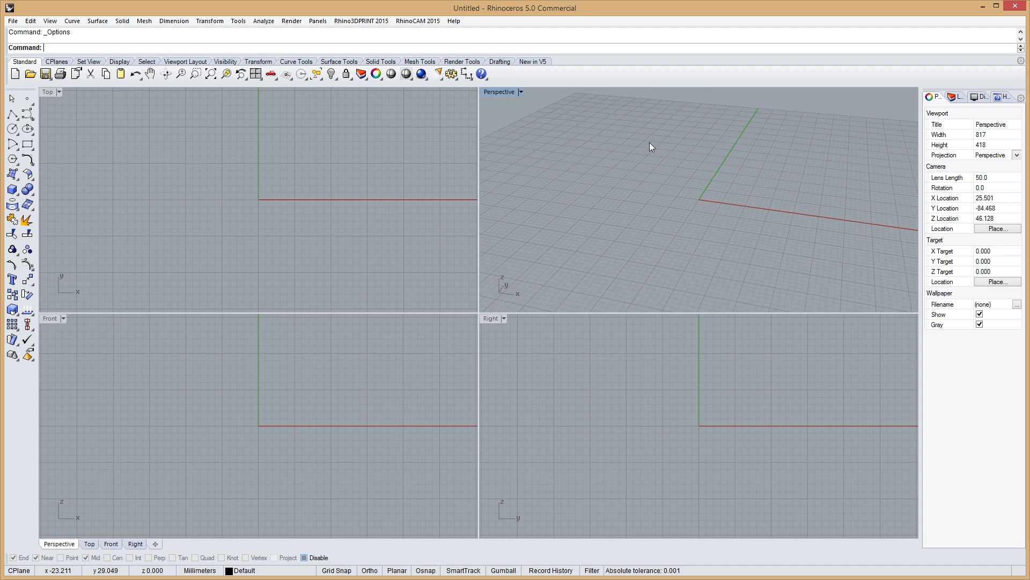
{"action": "scroll", "coordinate": [654, 143], "scroll_direction": "down", "scroll_amount": 4}
{"action": "scroll", "coordinate": [660, 140], "scroll_direction": "up", "scroll_amount": 5}
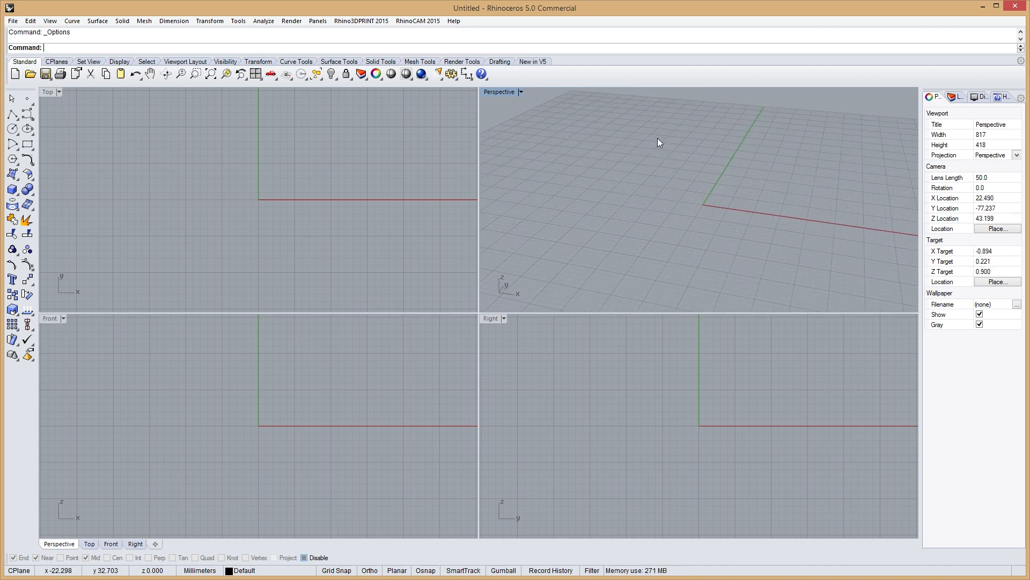
{"action": "mouse_move", "coordinate": [662, 136]}
{"action": "right_mouse_down", "text": "shift"}
{"action": "mouse_move", "coordinate": [719, 152]}
{"action": "mouse_move", "coordinate": [652, 146]}
{"action": "mouse_move", "coordinate": [710, 127]}
{"action": "right_mouse_up", "text": "shift"}
{"action": "mouse_move", "coordinate": [639, 217]}
{"action": "right_mouse_down", "text": "shift"}
{"action": "mouse_move", "coordinate": [683, 186]}
{"action": "mouse_move", "coordinate": [653, 229]}
{"action": "right_mouse_up", "text": "shift"}
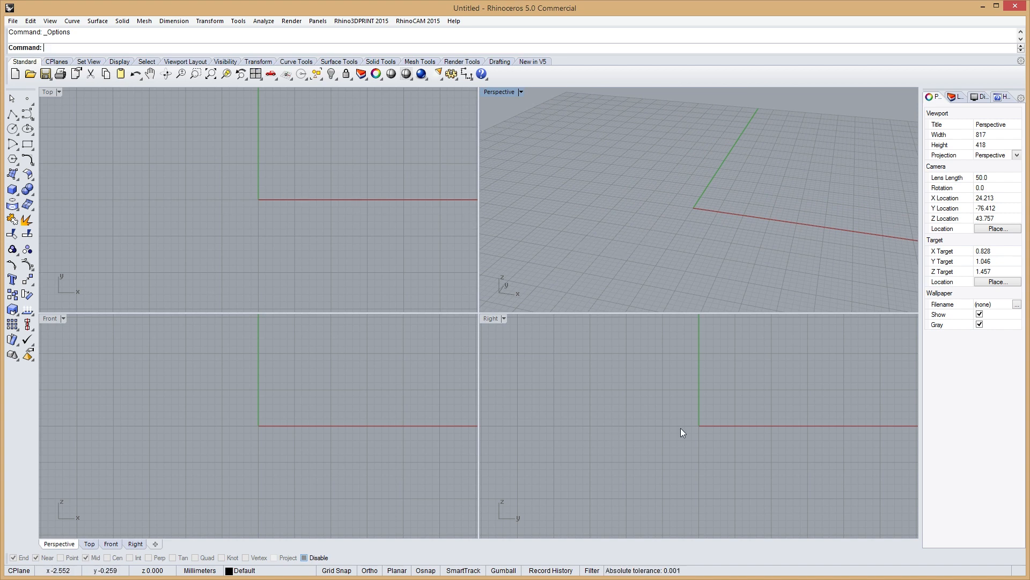
{"action": "right_click_drag", "start_coordinate": [217, 136], "coordinate": [129, 184]}
{"action": "right_click_drag", "start_coordinate": [258, 350], "coordinate": [215, 395]}
{"action": "right_click_drag", "start_coordinate": [685, 423], "coordinate": [645, 467]}
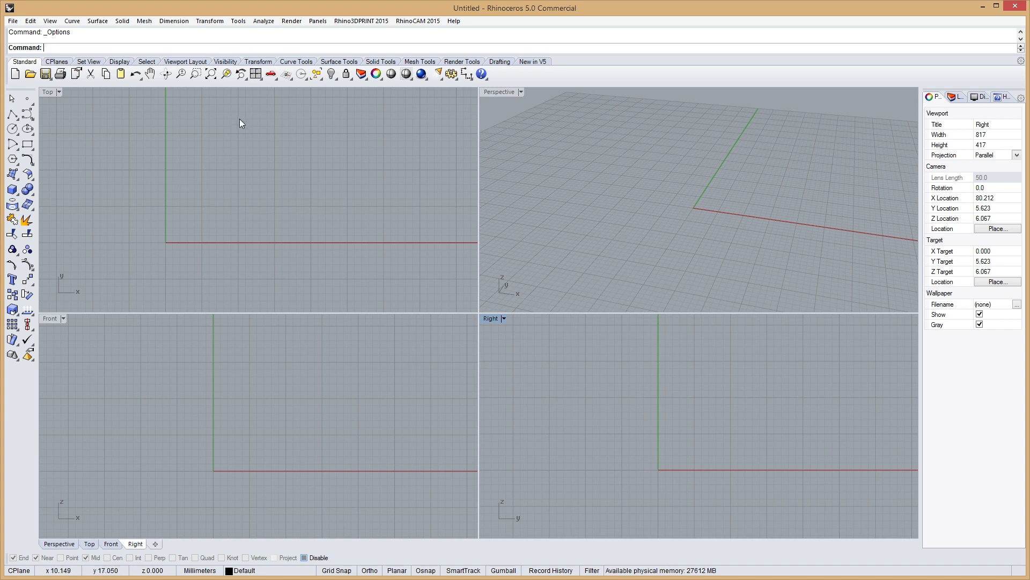
{"action": "right_click_drag", "start_coordinate": [246, 123], "coordinate": [203, 161]}
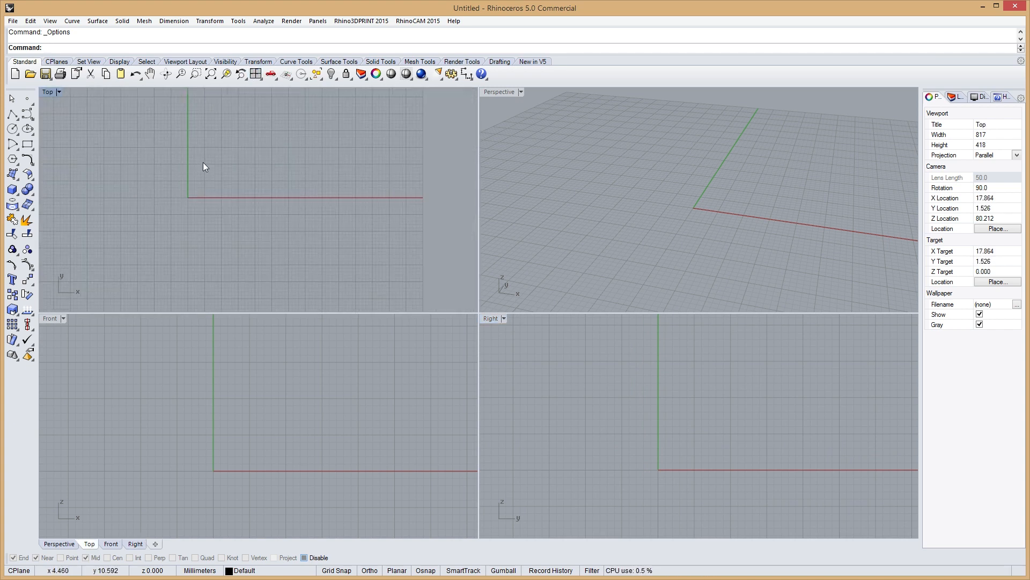
{"action": "right_click_drag", "start_coordinate": [618, 177], "coordinate": [637, 178]}
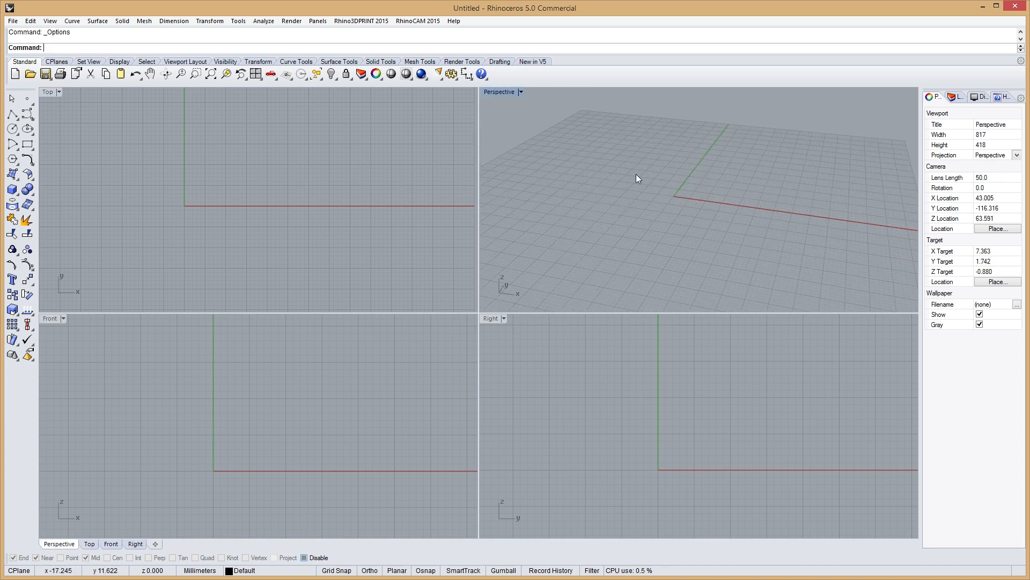
{"action": "left_click", "coordinate": [621, 392]}
{"action": "right_click_drag", "start_coordinate": [287, 419], "coordinate": [304, 407]}
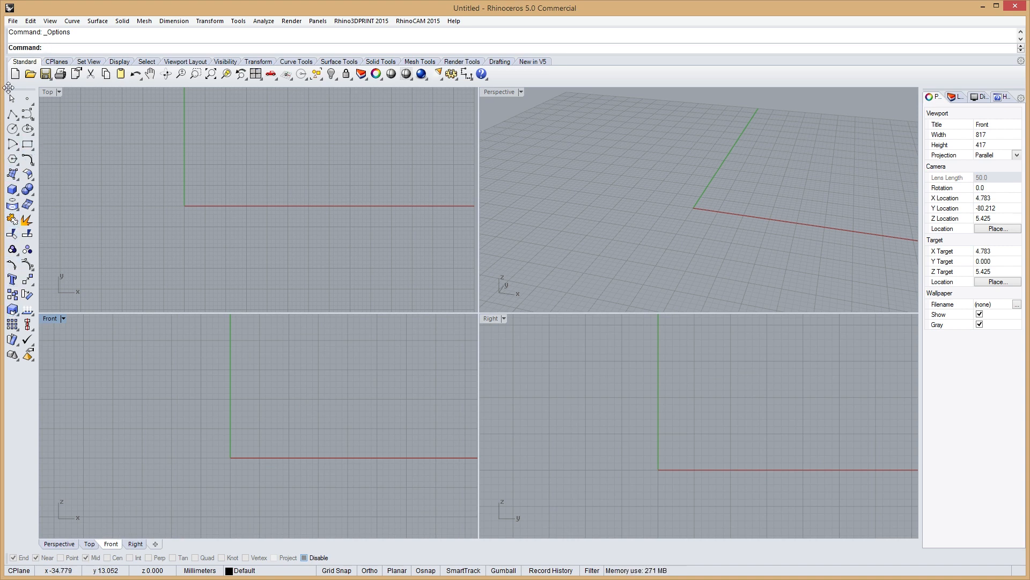
Look through the tool sets from CPlanes to Transform and return to the Standard set.
{"action": "left_click", "coordinate": [55, 63]}
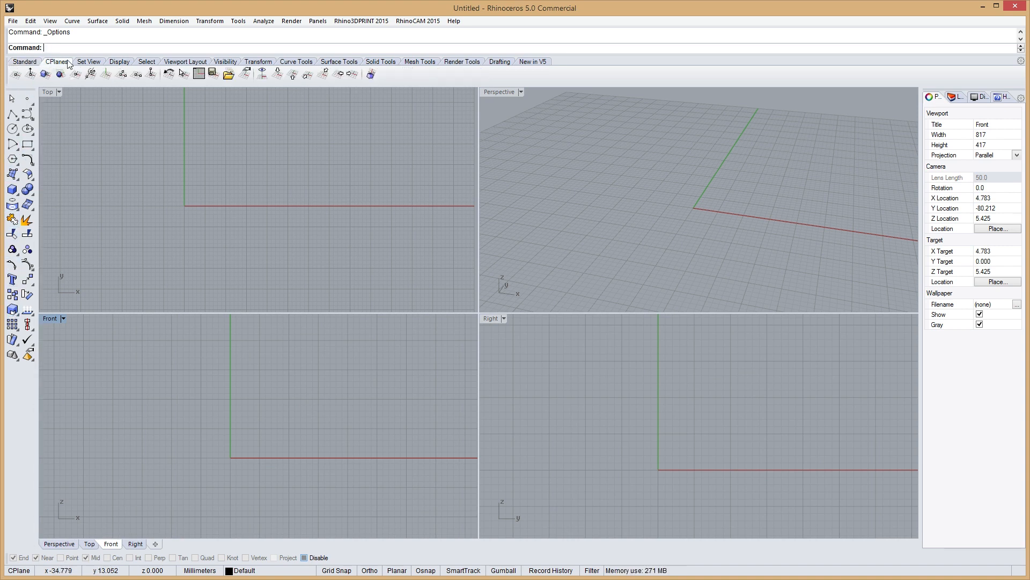
{"action": "left_click", "coordinate": [88, 63]}
{"action": "left_click", "coordinate": [119, 63]}
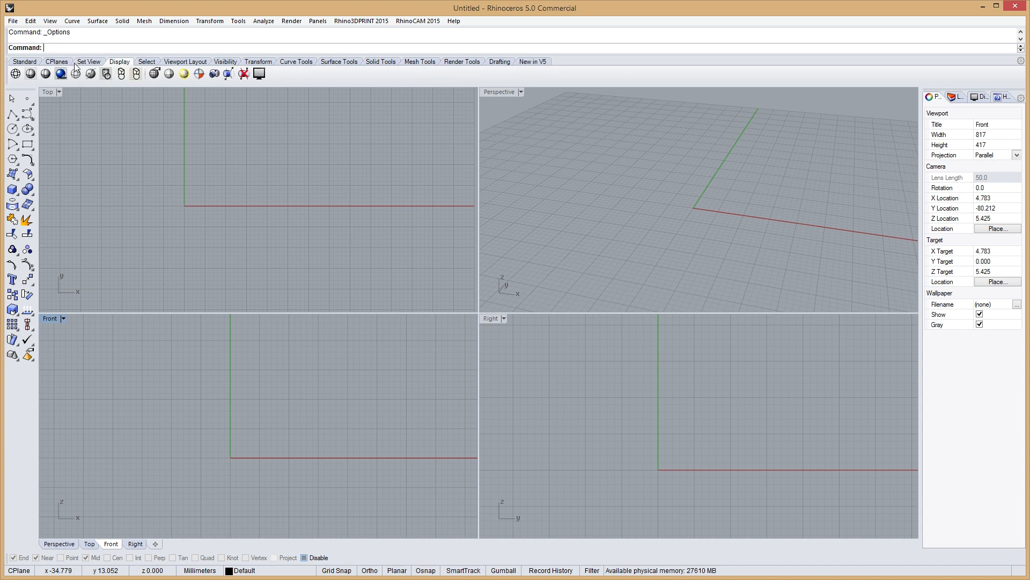
{"action": "left_click", "coordinate": [23, 62]}
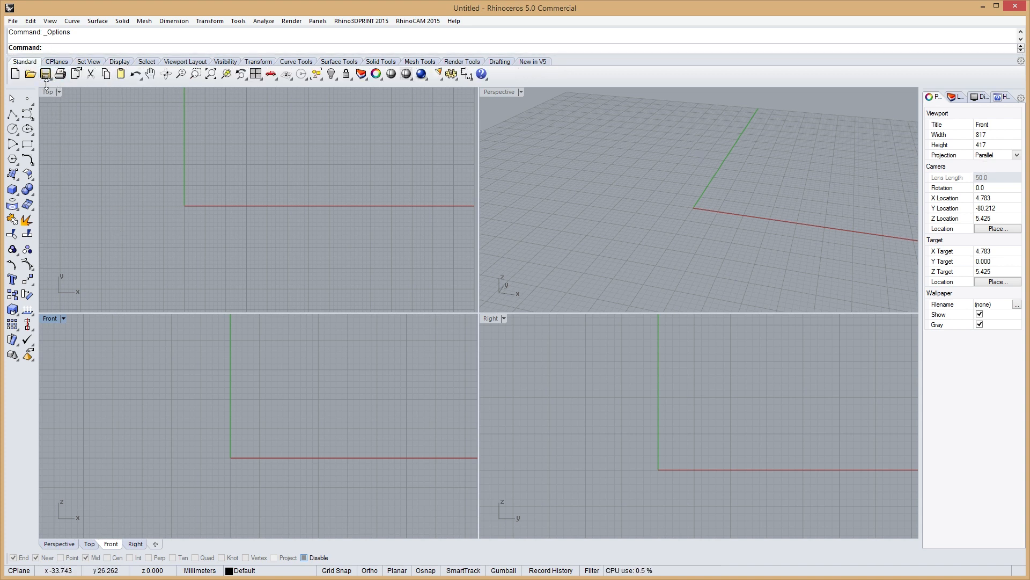
{"action": "left_click", "coordinate": [57, 61]}
{"action": "left_click", "coordinate": [88, 62]}
{"action": "left_click", "coordinate": [120, 62]}
{"action": "left_click", "coordinate": [149, 62]}
{"action": "left_click", "coordinate": [179, 62]}
{"action": "left_click", "coordinate": [219, 63]}
{"action": "left_click", "coordinate": [259, 62]}
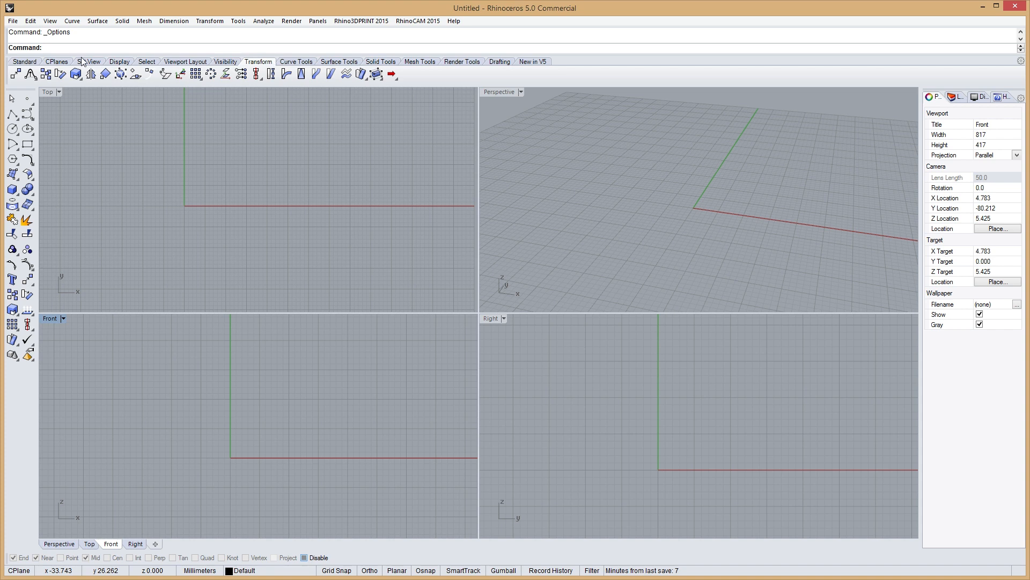
{"action": "left_click", "coordinate": [21, 62]}
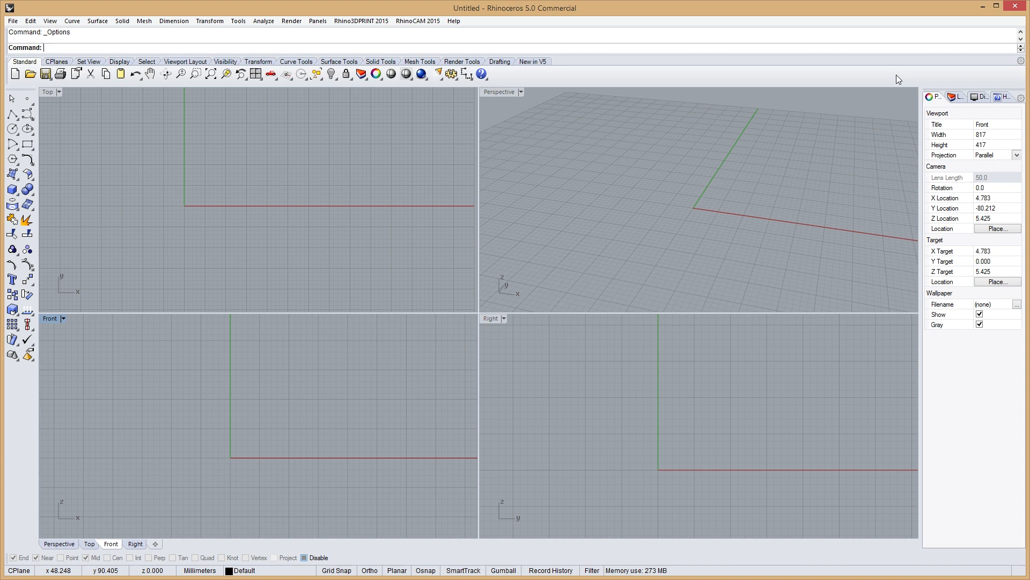
Display the context help for the Rectangle command and widen the docked side area to read it.
{"action": "left_click", "coordinate": [999, 97]}
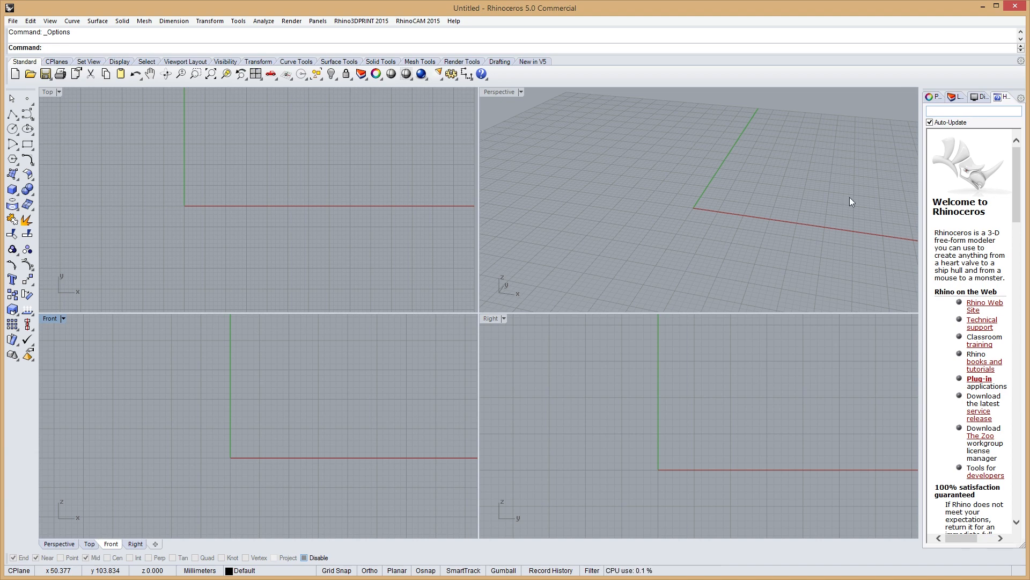
{"action": "left_click", "coordinate": [27, 143]}
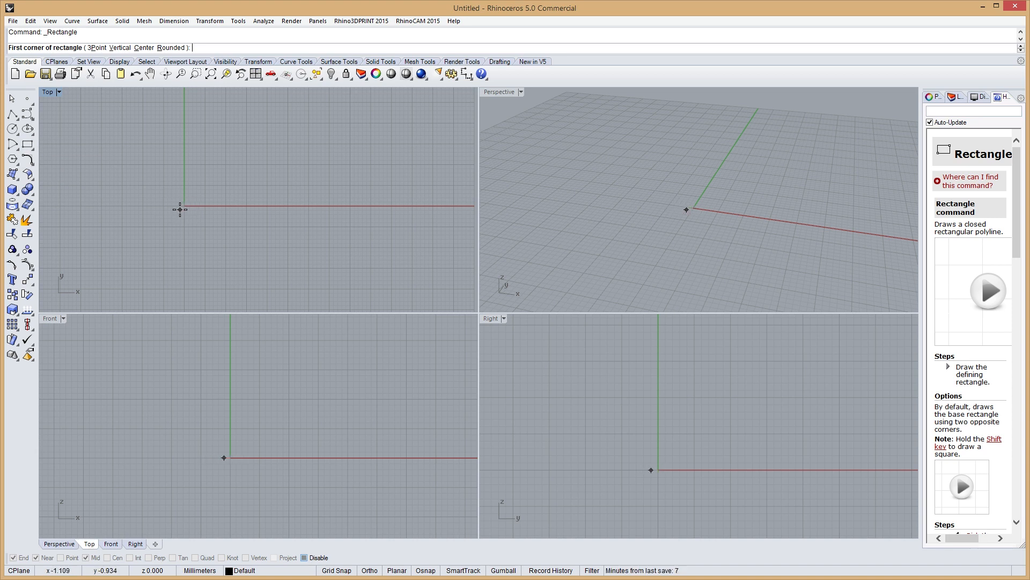
{"action": "left_click_drag", "start_coordinate": [921, 247], "coordinate": [808, 247]}
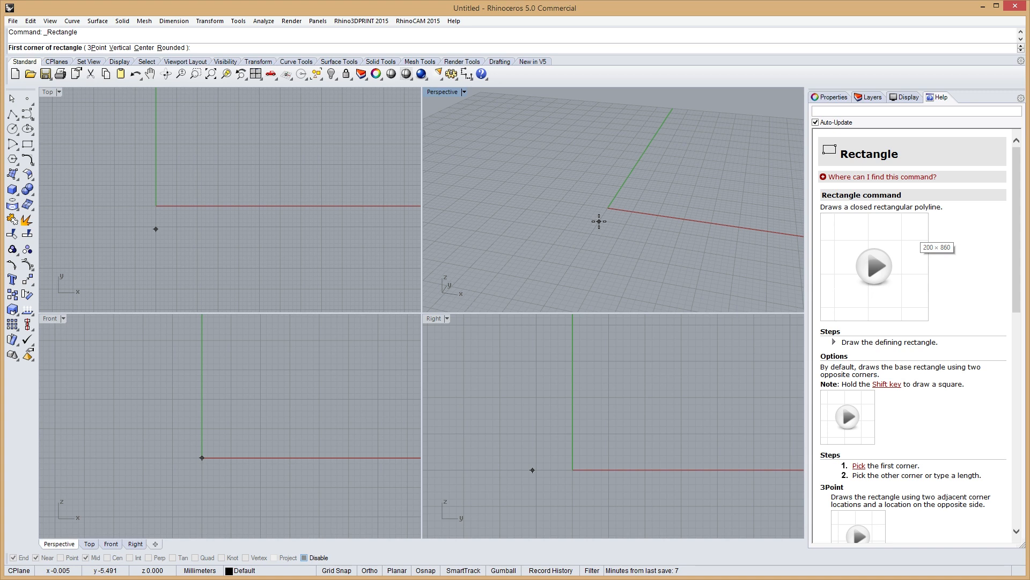
Hide Help from the docked side area, check the Layers and Display contents, and add Materials.
{"action": "right_click", "coordinate": [938, 101]}
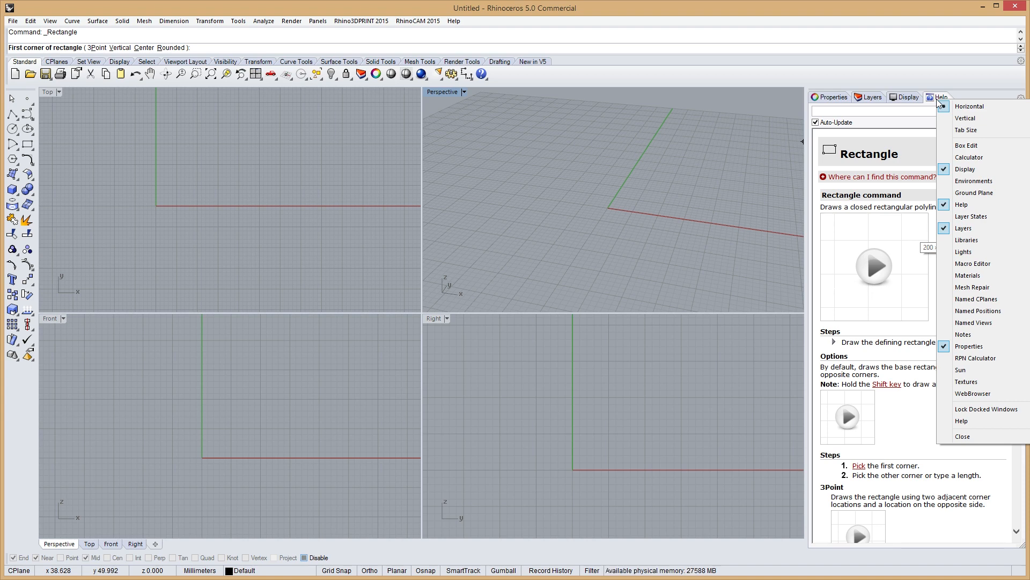
{"action": "left_click", "coordinate": [985, 206]}
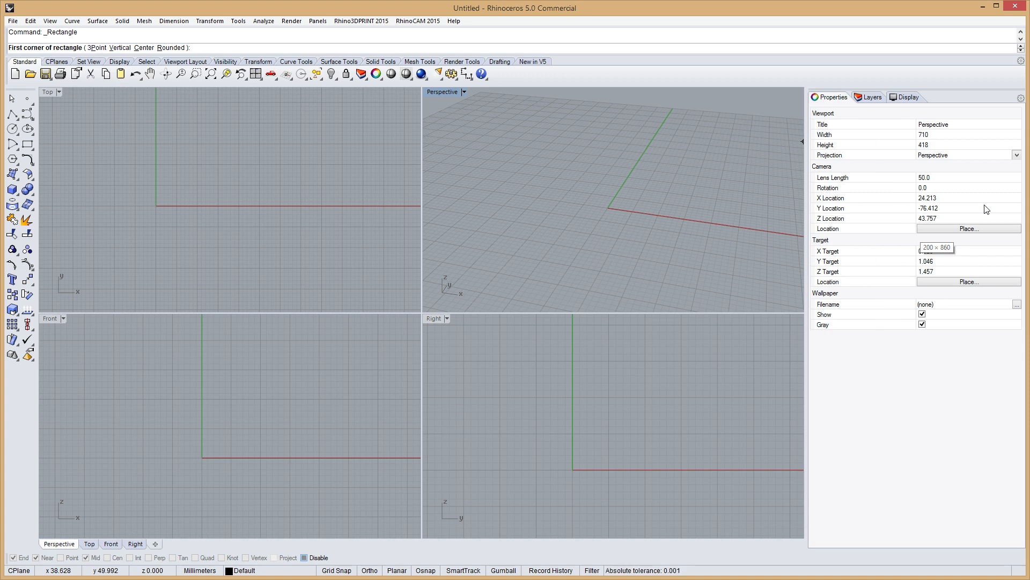
{"action": "left_click", "coordinate": [870, 98]}
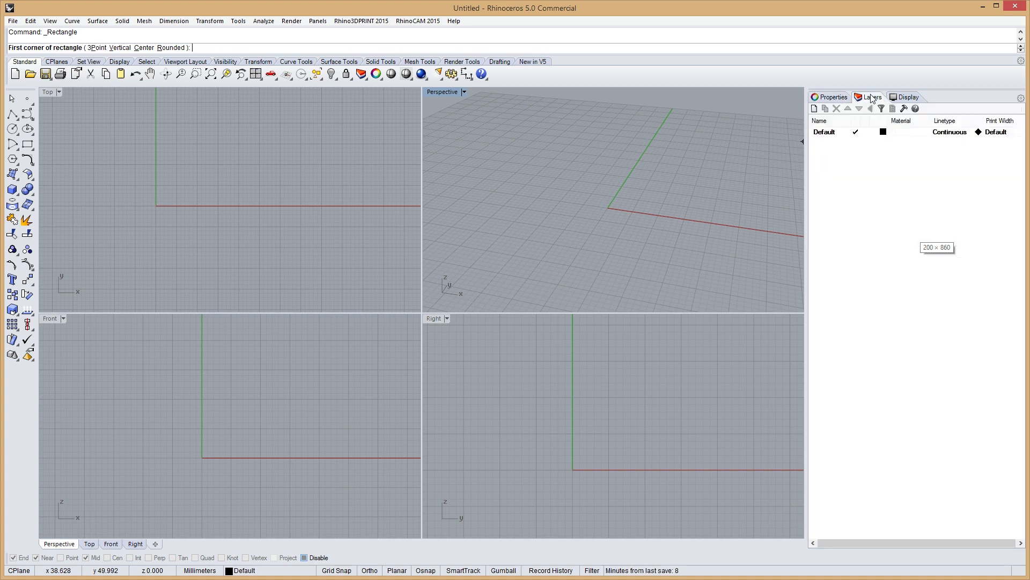
{"action": "left_click", "coordinate": [904, 97]}
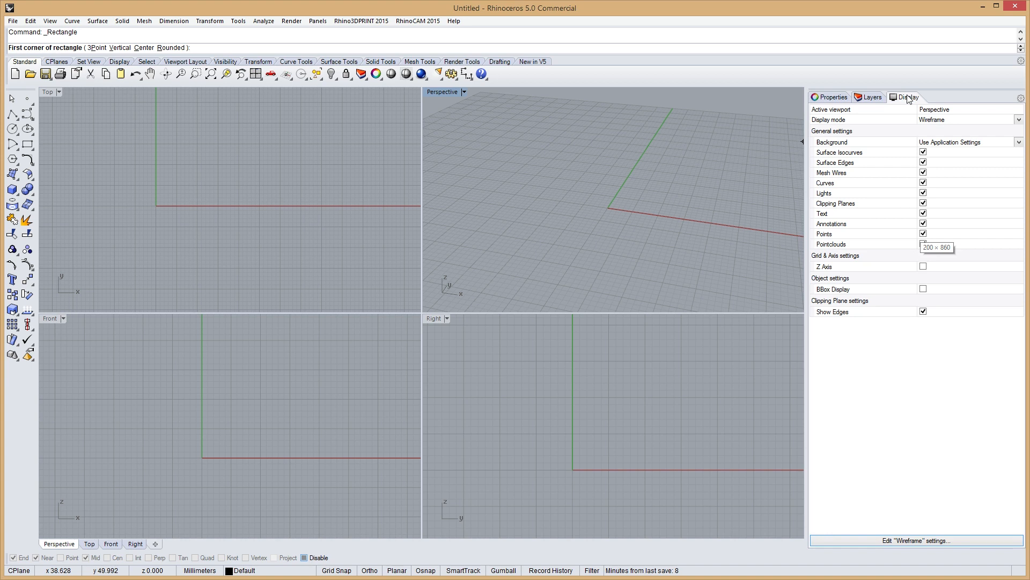
{"action": "left_click", "coordinate": [882, 100]}
{"action": "right_click", "coordinate": [938, 103]}
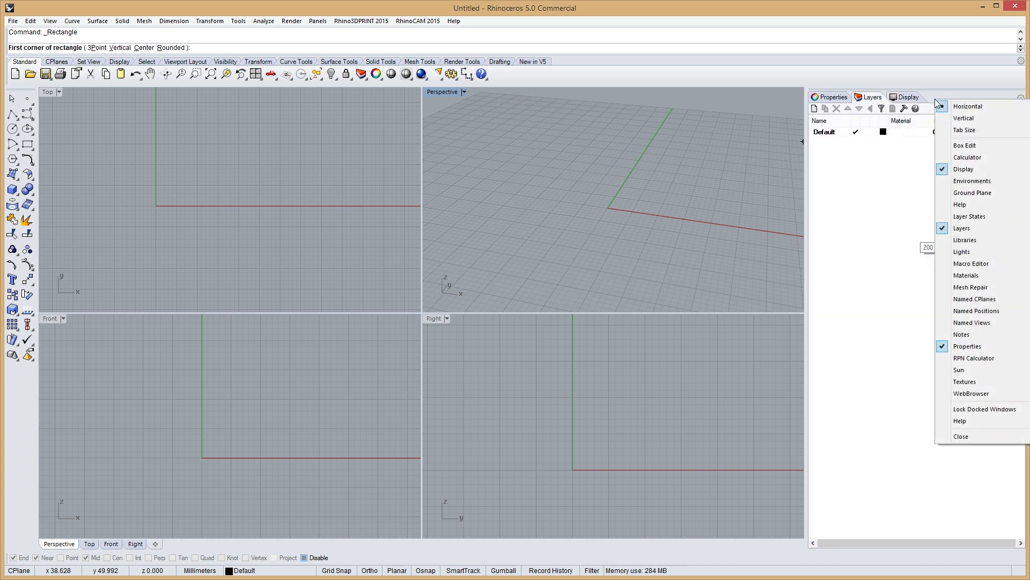
{"action": "left_click", "coordinate": [992, 275]}
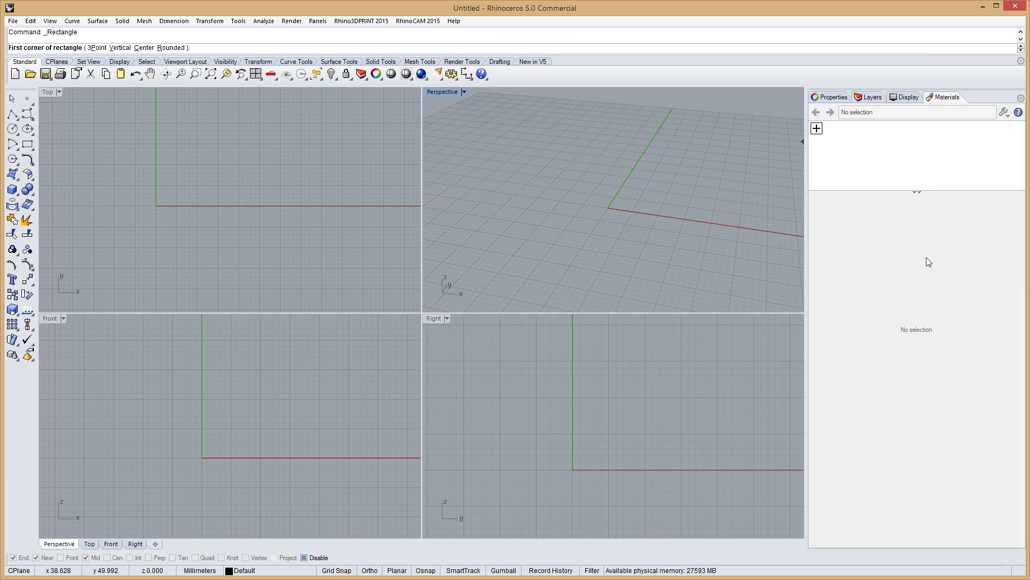
Arrange the docked side tabs vertically and narrow the docked area to enlarge the viewports.
{"action": "right_click", "coordinate": [985, 100]}
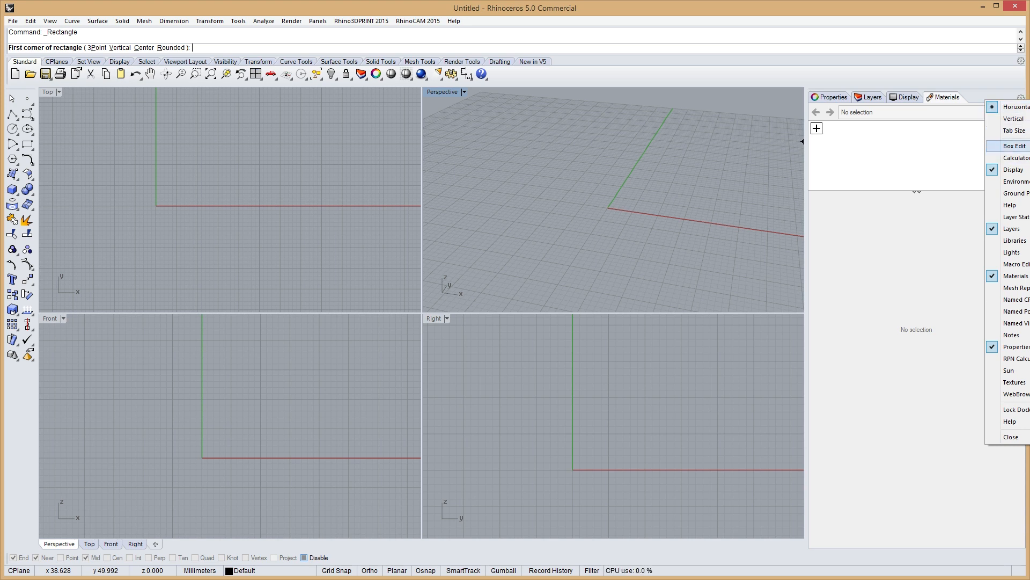
{"action": "left_click", "coordinate": [1014, 120]}
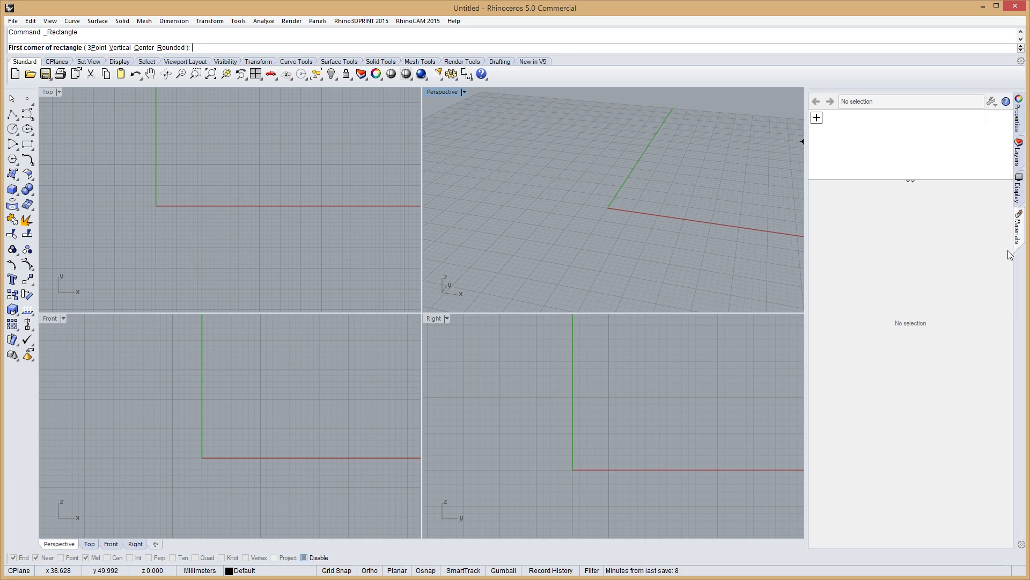
{"action": "left_click_drag", "start_coordinate": [807, 240], "coordinate": [878, 230]}
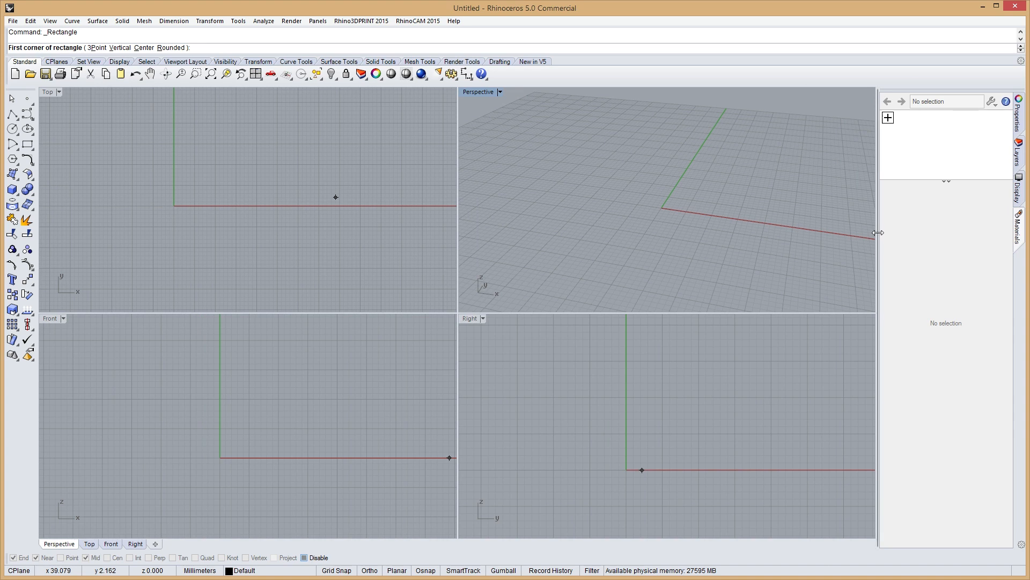
{"action": "left_click_drag", "start_coordinate": [877, 226], "coordinate": [876, 230]}
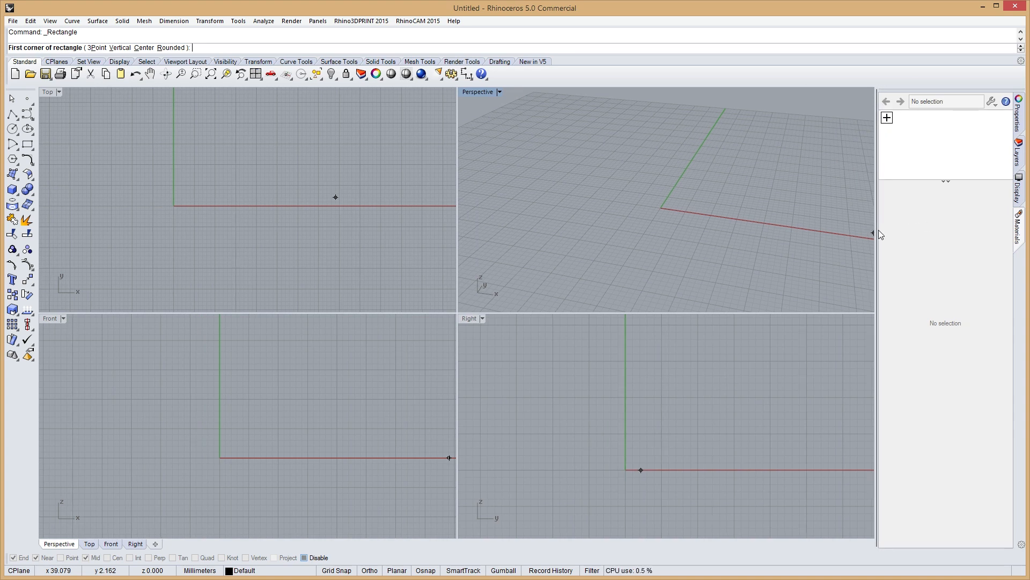
Try the horizontal layout for the docked side tabs and return them to the vertical layout.
{"action": "right_click", "coordinate": [1018, 104]}
{"action": "left_click", "coordinate": [1025, 117]}
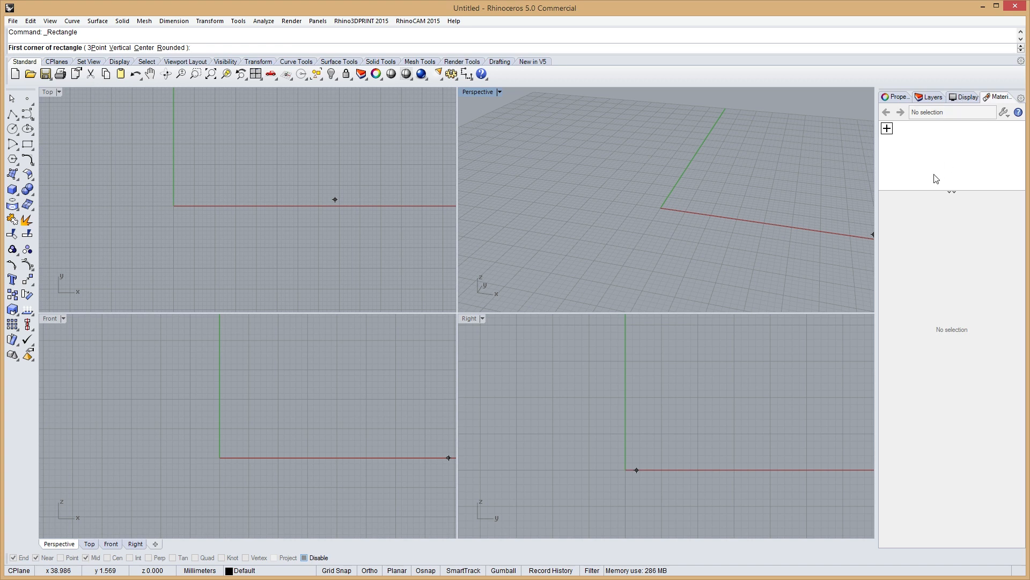
{"action": "right_click", "coordinate": [998, 98]}
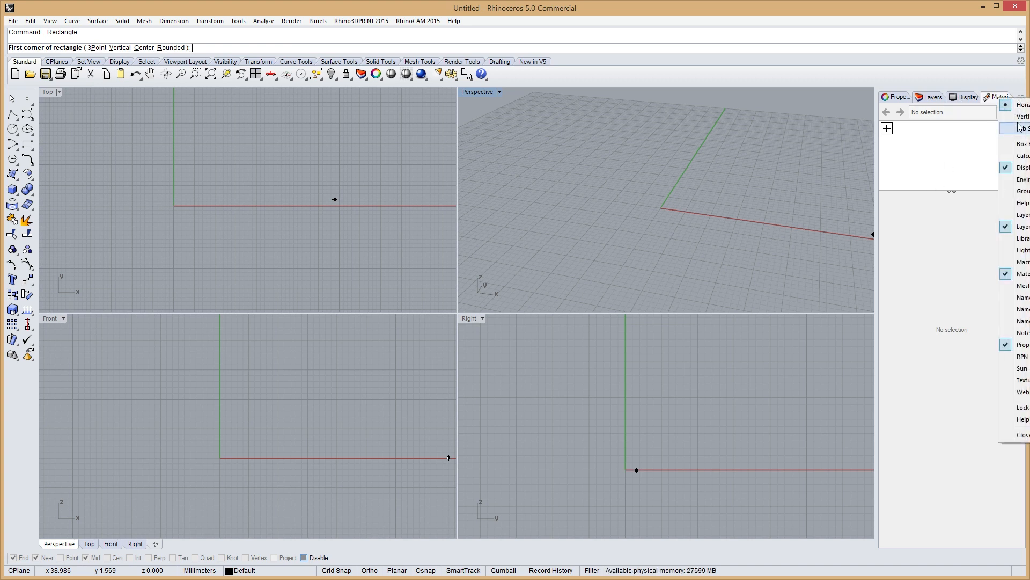
{"action": "left_click", "coordinate": [1010, 116]}
Cycle the docked side tabs through the larger tab sizes and back to the smallest size.
{"action": "right_click", "coordinate": [1019, 133]}
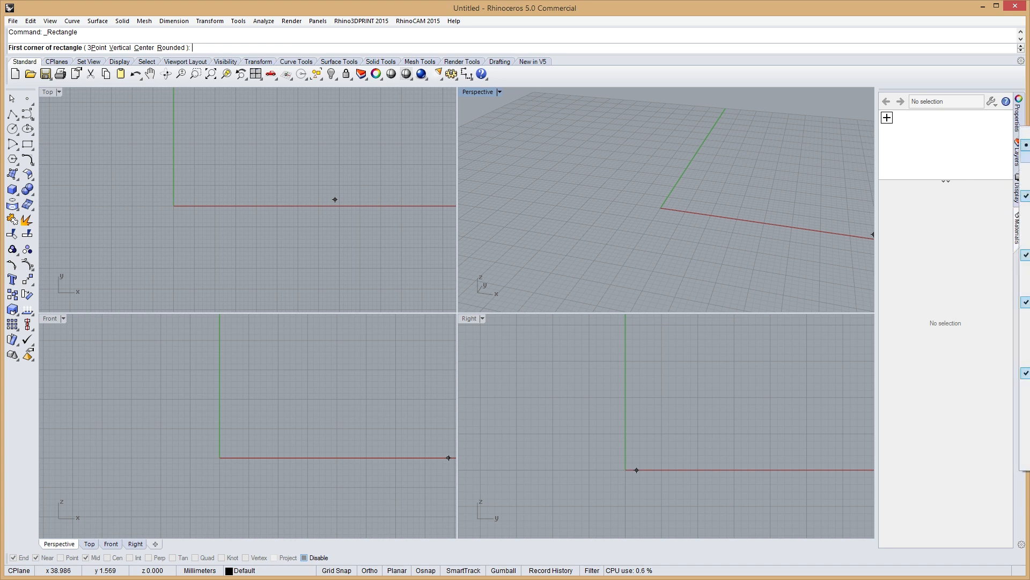
{"action": "left_click", "coordinate": [1025, 157]}
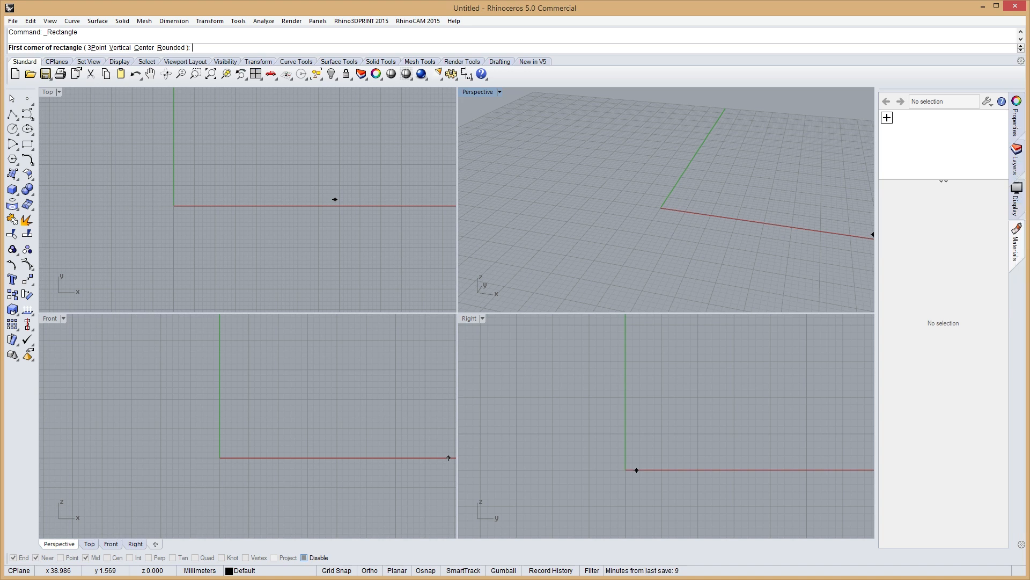
{"action": "right_click", "coordinate": [1009, 122]}
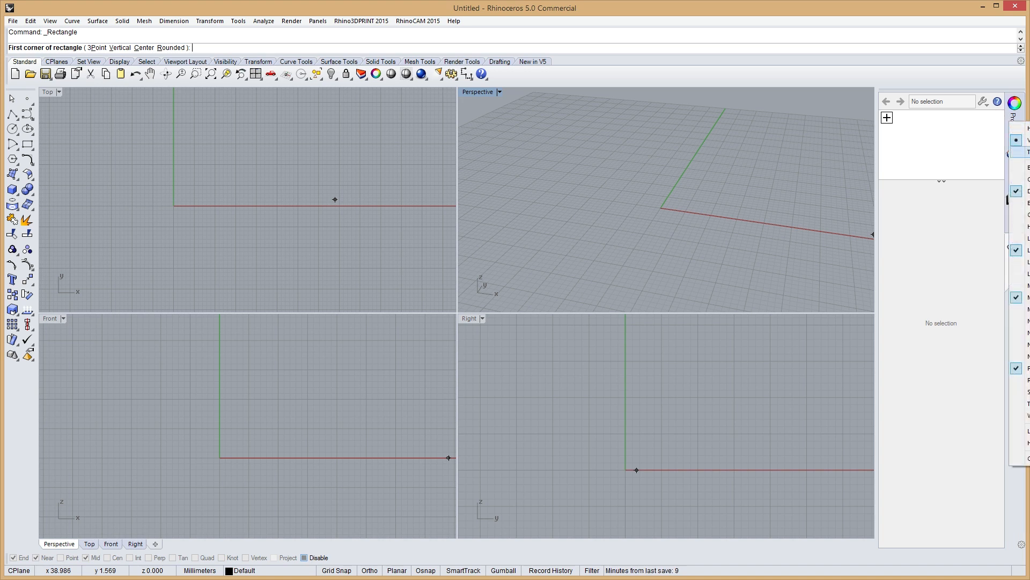
{"action": "left_click", "coordinate": [1025, 152]}
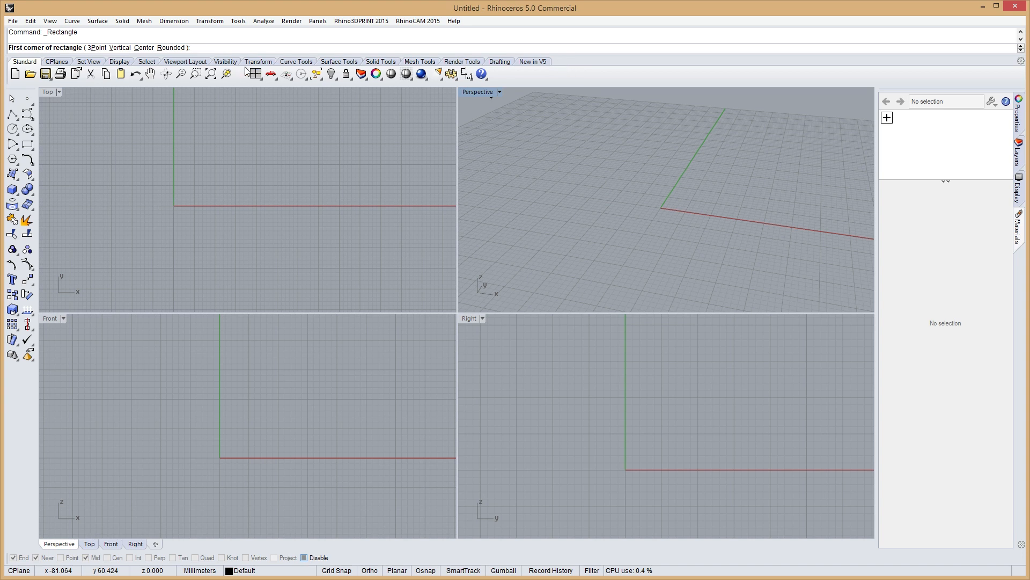
Browse the CPlanes, Set View and Display tool sets.
{"action": "left_click", "coordinate": [61, 62]}
{"action": "left_click", "coordinate": [89, 62]}
{"action": "left_click", "coordinate": [119, 61]}
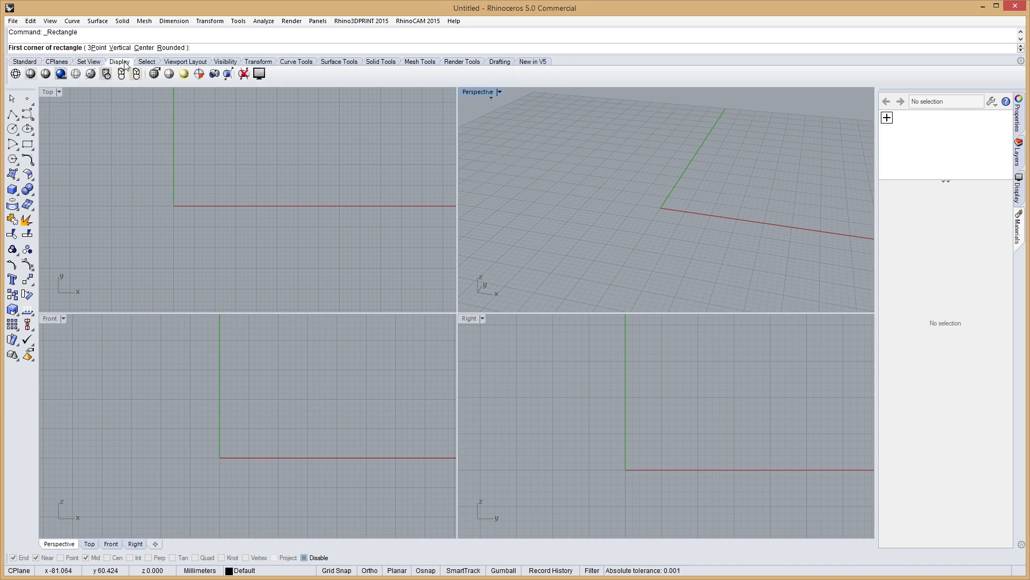
Show the 3-D Digitizing toolbar and dock it in the group after the New in V5 tool set.
{"action": "right_click", "coordinate": [565, 62]}
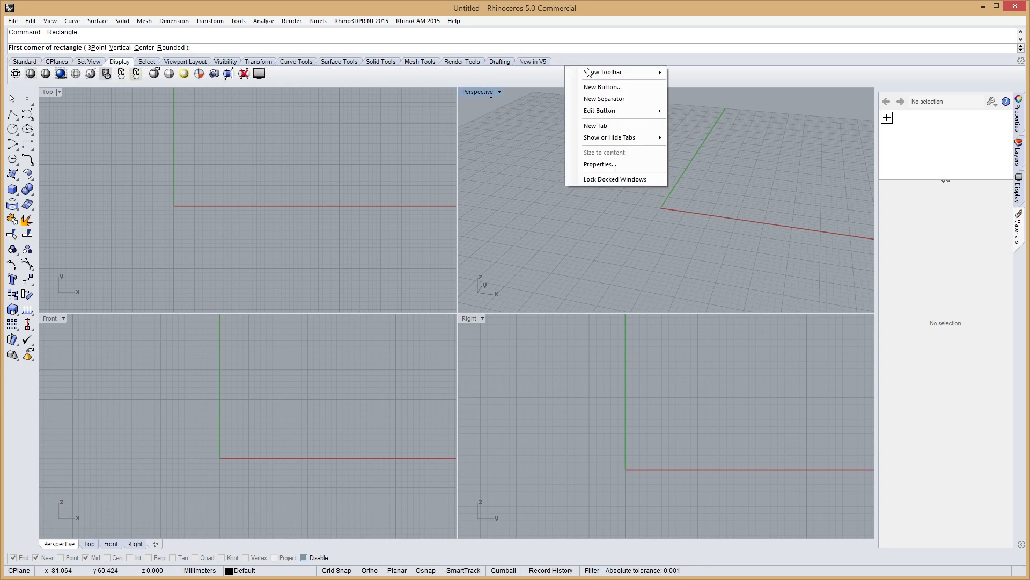
{"action": "mouse_move", "coordinate": [611, 72]}
{"action": "scroll", "coordinate": [754, 201], "scroll_direction": "down", "scroll_amount": 3}
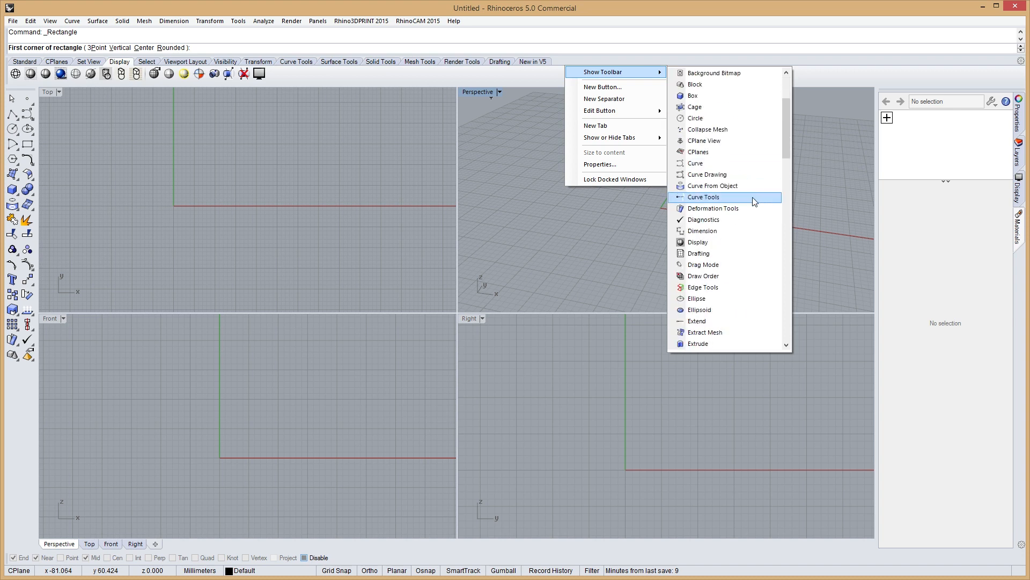
{"action": "scroll", "coordinate": [754, 202], "scroll_direction": "down", "scroll_amount": 12}
{"action": "scroll", "coordinate": [756, 204], "scroll_direction": "up", "scroll_amount": 15}
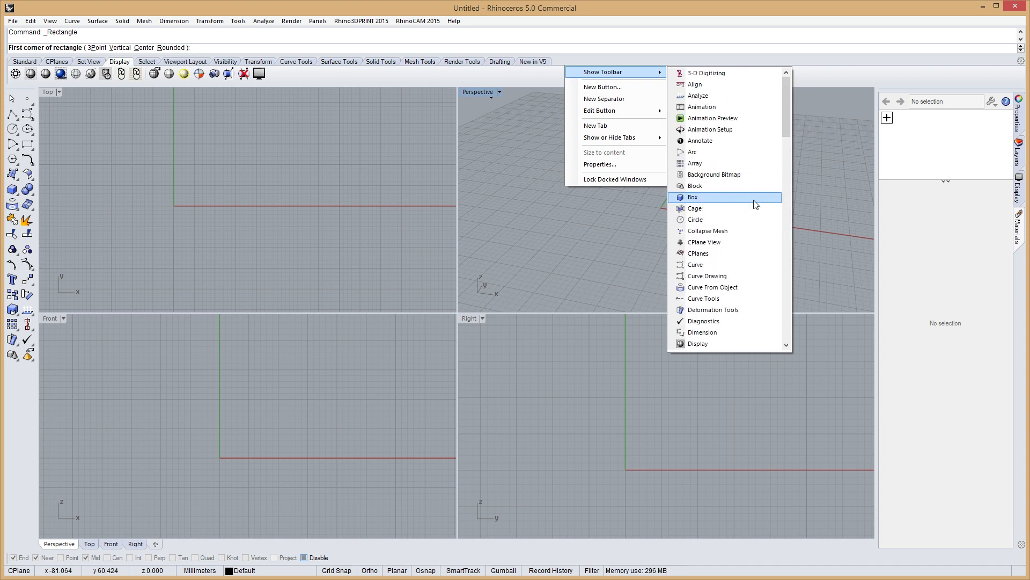
{"action": "left_click", "coordinate": [716, 73]}
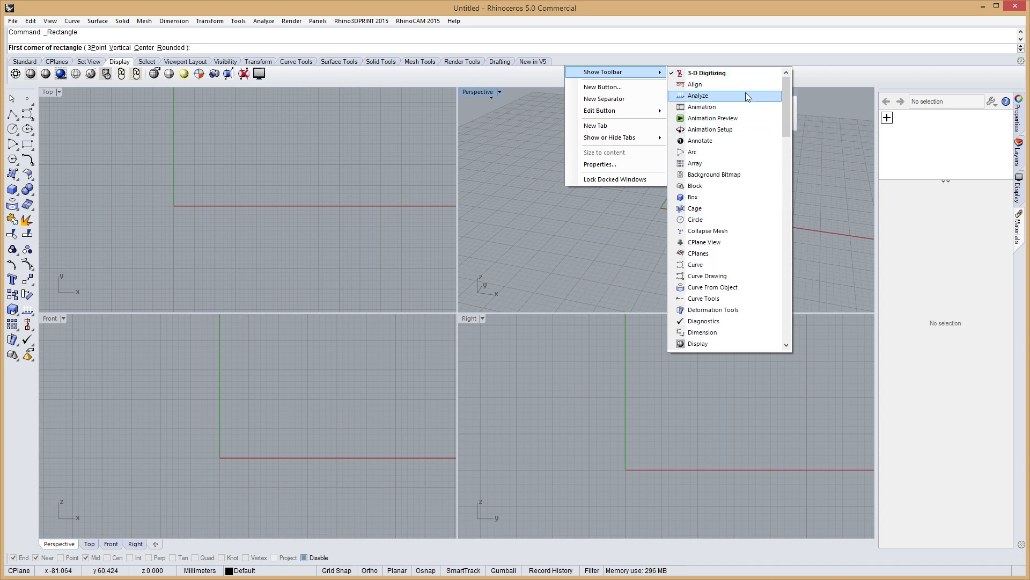
{"action": "left_click", "coordinate": [708, 74]}
{"action": "left_click", "coordinate": [706, 75]}
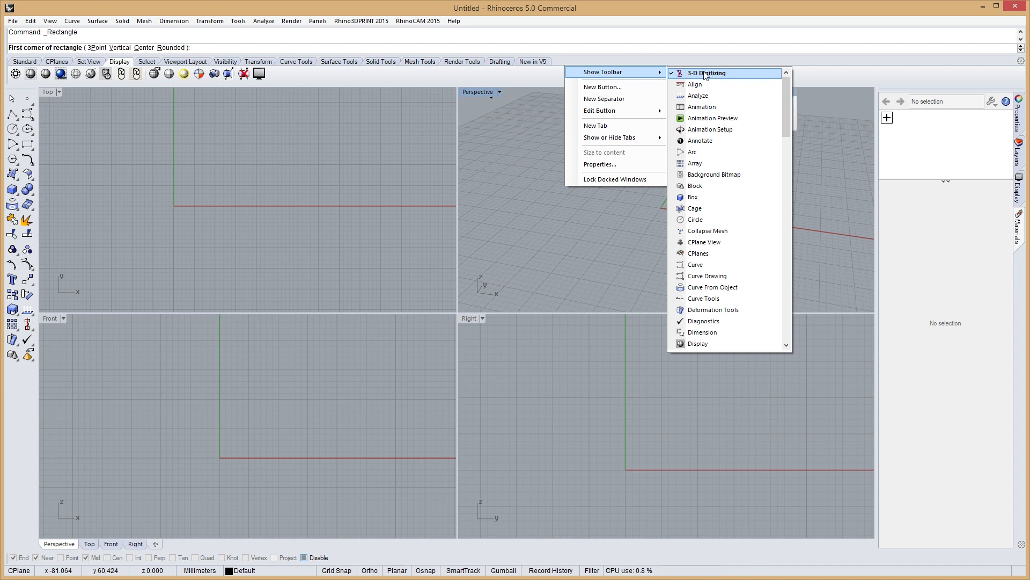
{"action": "left_click", "coordinate": [655, 60]}
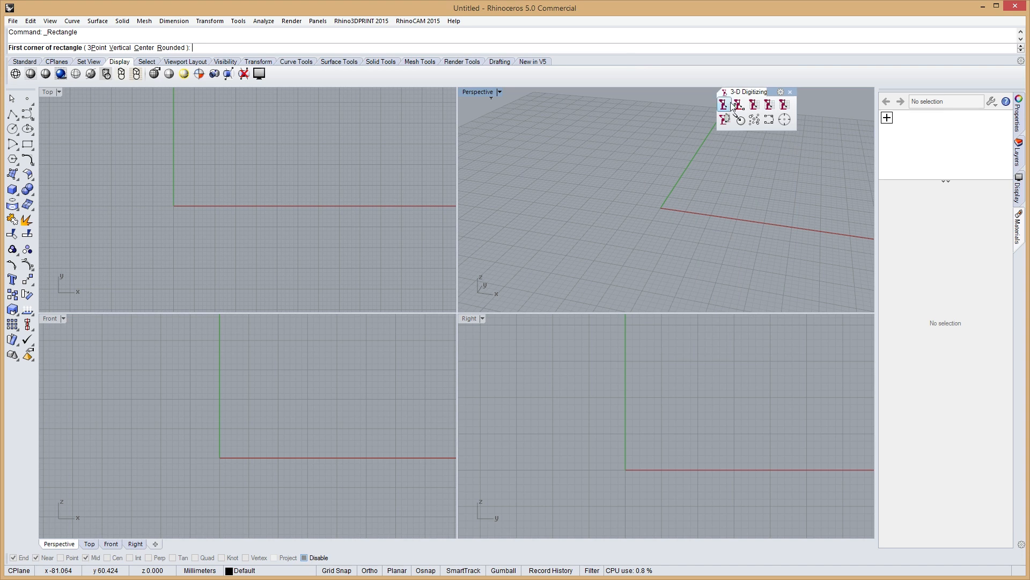
{"action": "left_click_drag", "start_coordinate": [749, 92], "coordinate": [590, 64]}
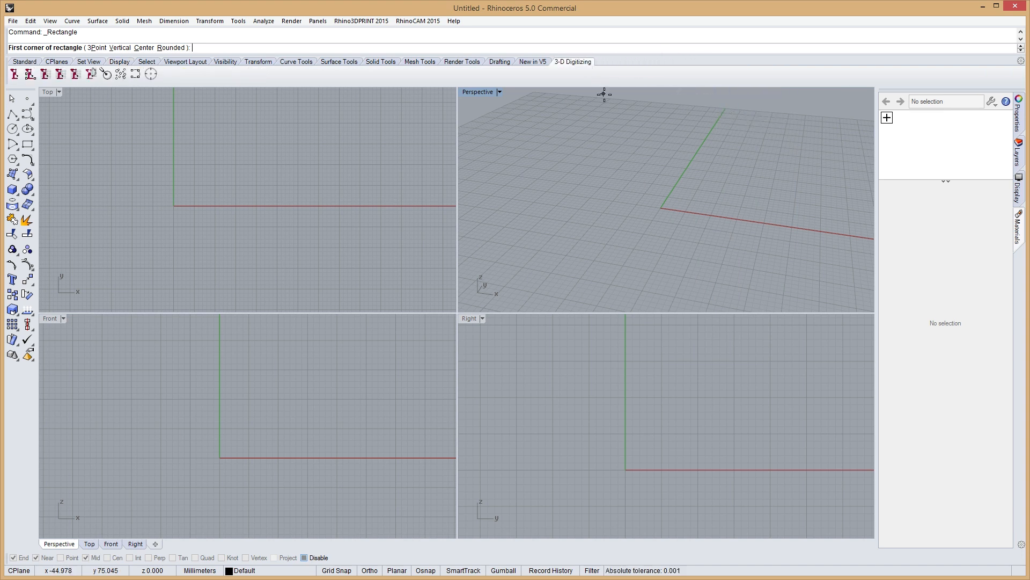
Pull the 3-D Digitizing tool set out of the docked group and close it, keeping Standard active.
{"action": "left_click", "coordinate": [547, 63]}
{"action": "left_click", "coordinate": [570, 63]}
{"action": "left_click_drag", "start_coordinate": [594, 81], "coordinate": [627, 153]}
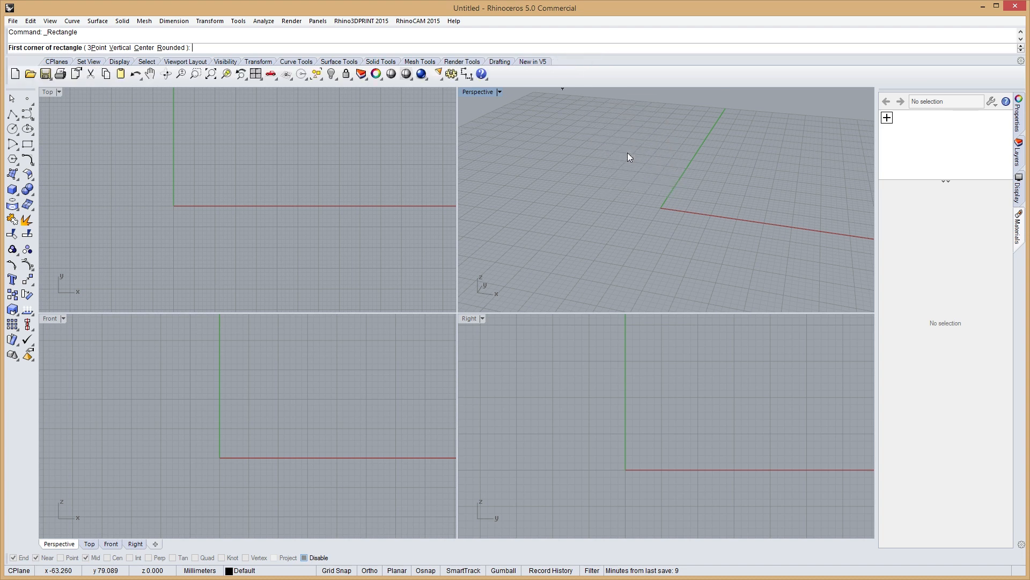
{"action": "left_click", "coordinate": [674, 153]}
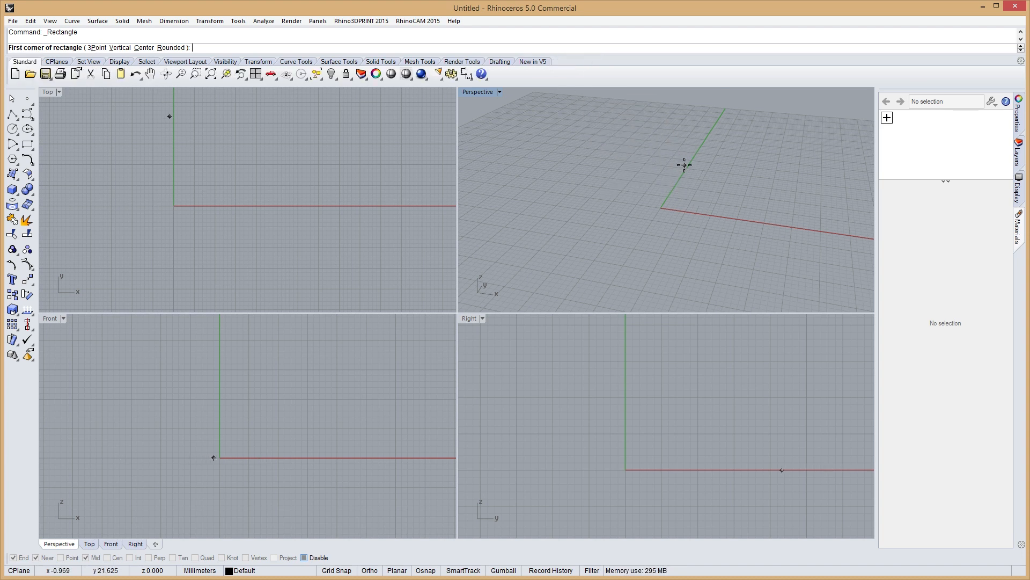
Show Properties in the docked side area, moving it to the end of the tab order and back to first.
{"action": "left_click", "coordinate": [1018, 114]}
{"action": "left_click_drag", "start_coordinate": [754, 139], "coordinate": [684, 156]}
{"action": "left_click_drag", "start_coordinate": [873, 174], "coordinate": [919, 142]}
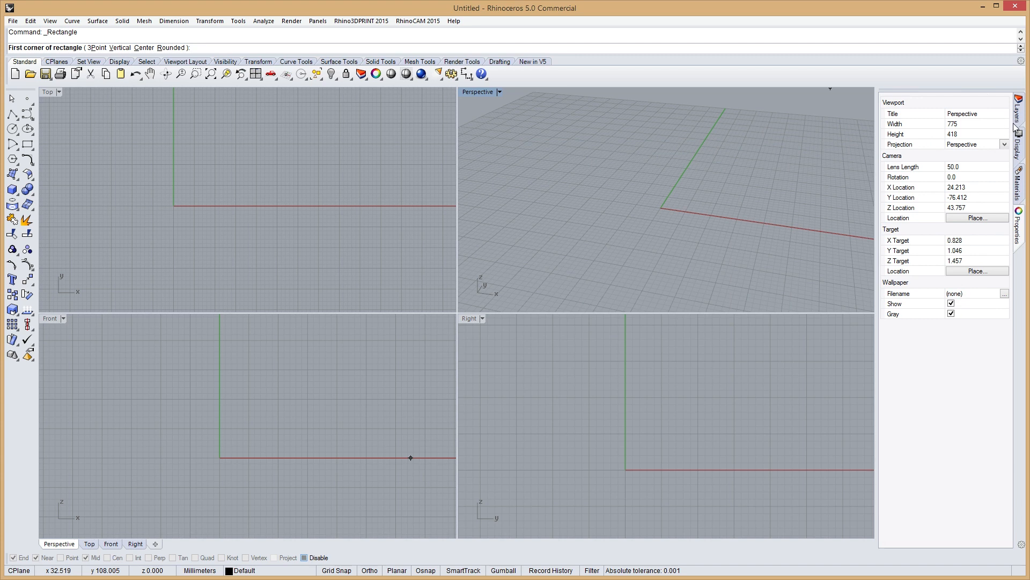
{"action": "left_click_drag", "start_coordinate": [1021, 222], "coordinate": [1021, 106]}
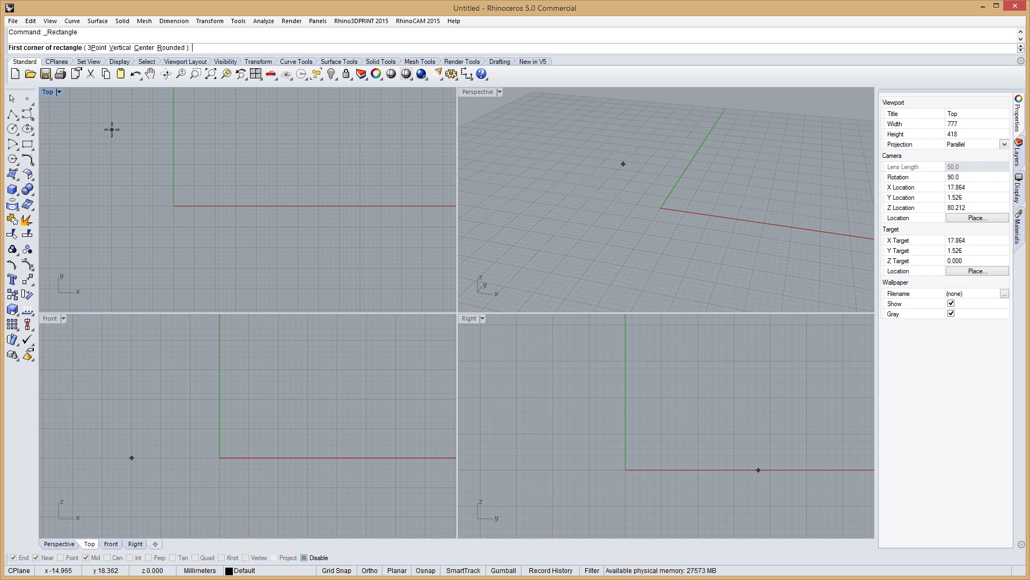
Bring up the pop-up toolbar in the Top viewport, dismiss it, and cancel the running Rectangle command.
{"action": "middle_click", "coordinate": [226, 180]}
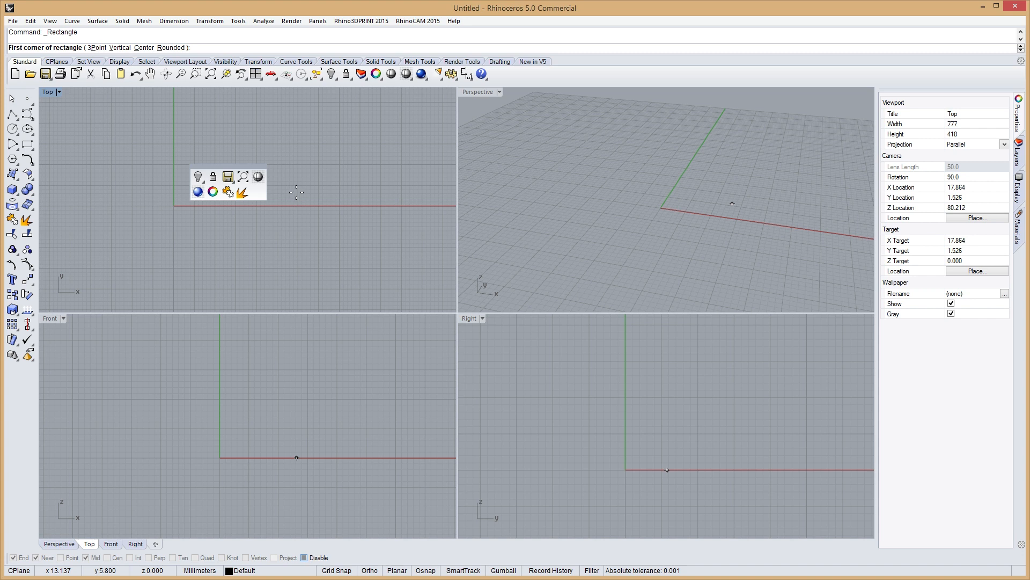
{"action": "middle_click", "coordinate": [241, 132]}
{"action": "left_click", "coordinate": [137, 161]}
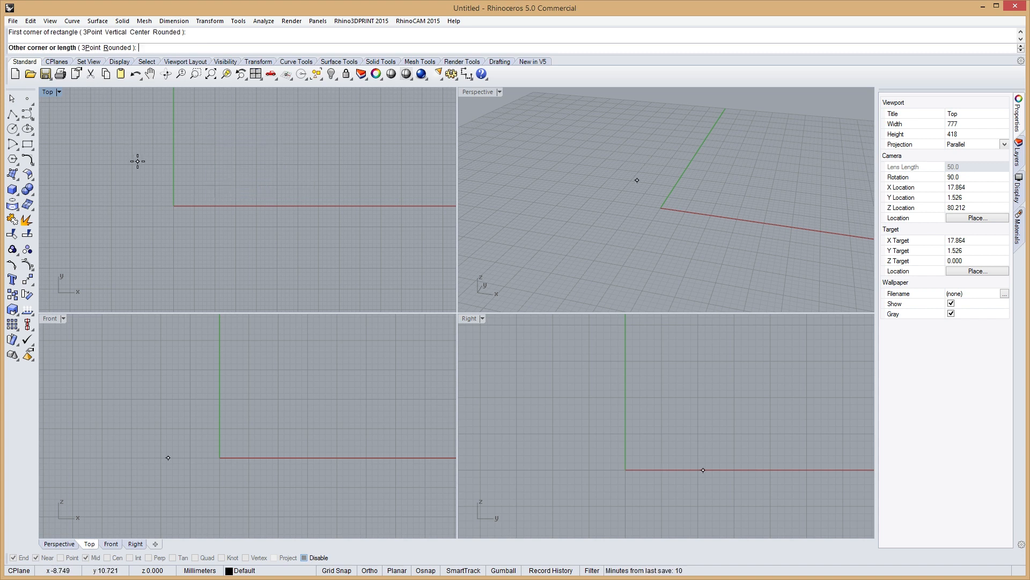
{"action": "key", "text": "Escape"}
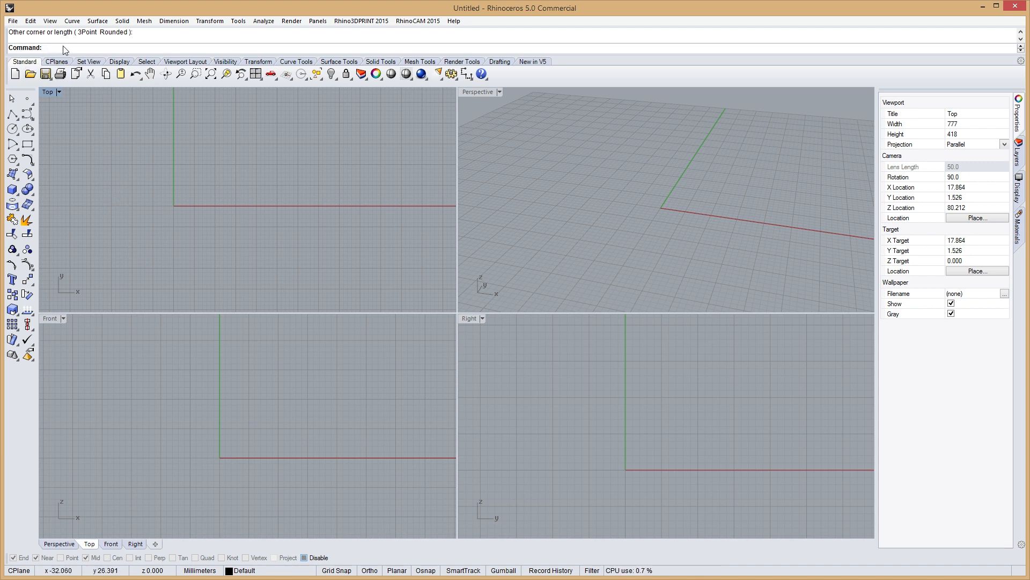
Draw a box in the Perspective viewport from two base corners and a height, and undo it.
{"action": "type", "text": "box"}
{"action": "key", "text": "Return"}
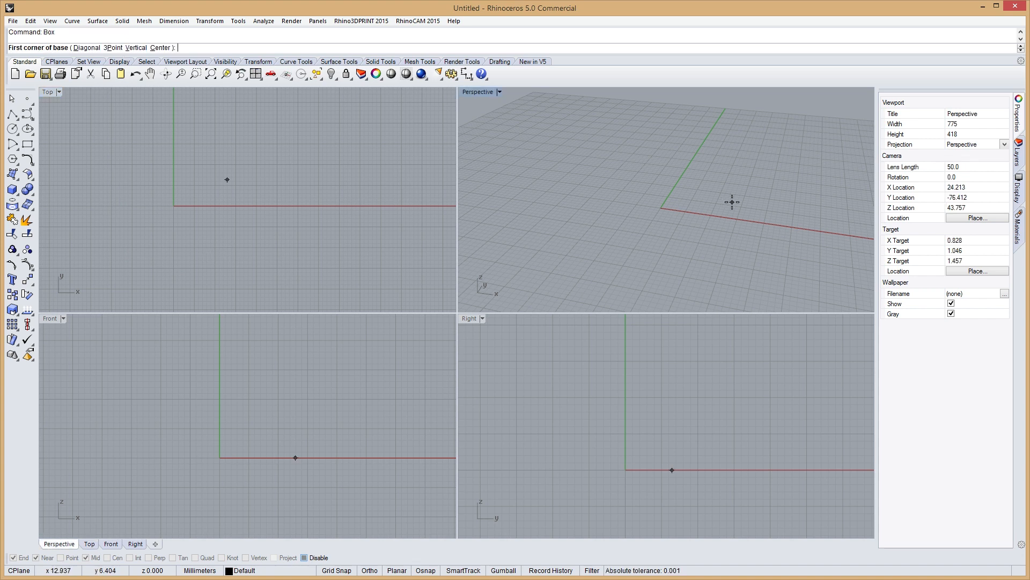
{"action": "left_click", "coordinate": [623, 204]}
{"action": "left_click", "coordinate": [748, 164]}
{"action": "left_click", "coordinate": [723, 120]}
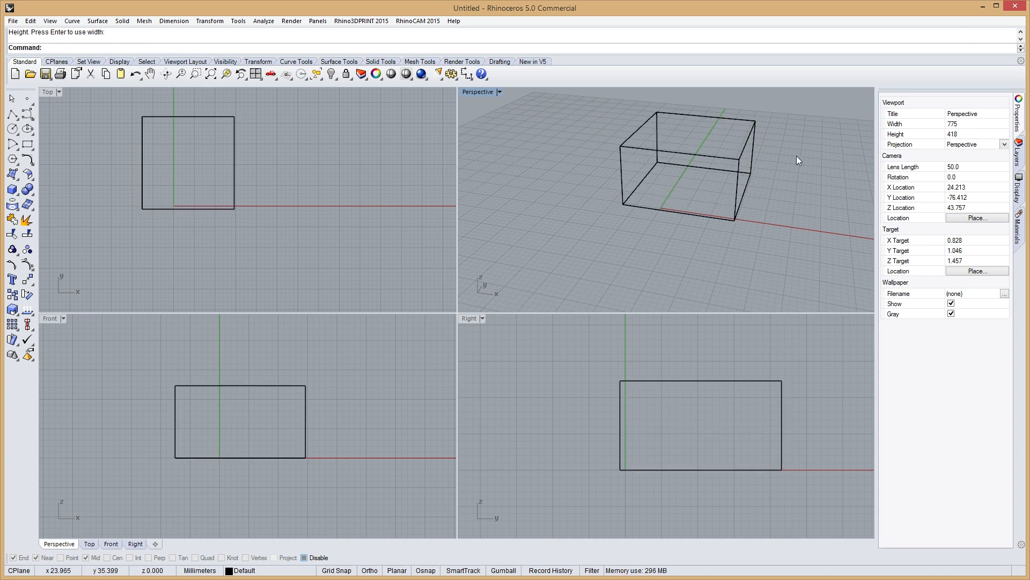
{"action": "key", "text": "ctrl+z"}
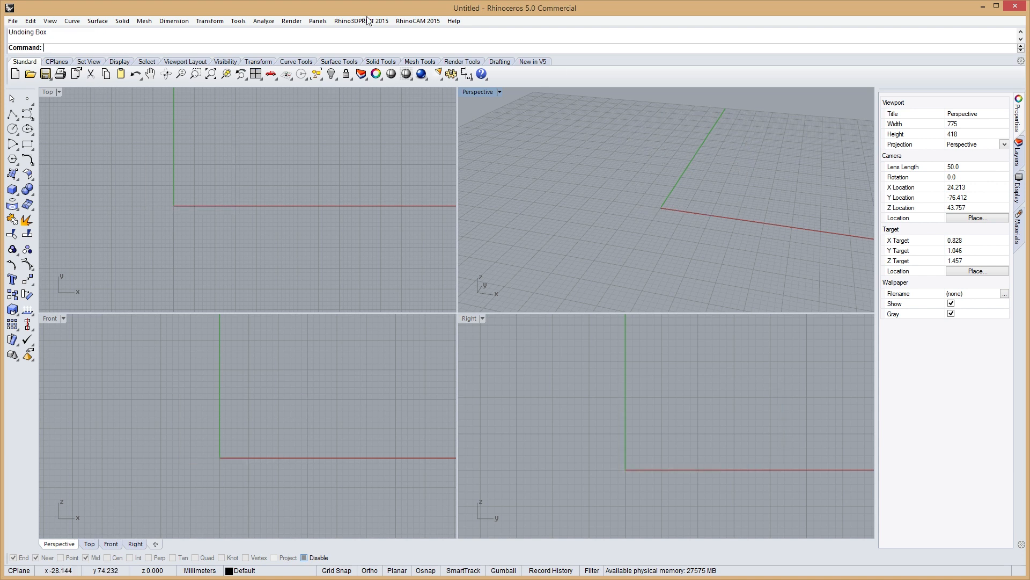
Look through the command lists from File to Analyze and those of the Rhino3DPRINT 2015 and RhinoCAM 2015 plug-ins.
{"action": "left_click", "coordinate": [12, 21]}
{"action": "mouse_move", "coordinate": [53, 22]}
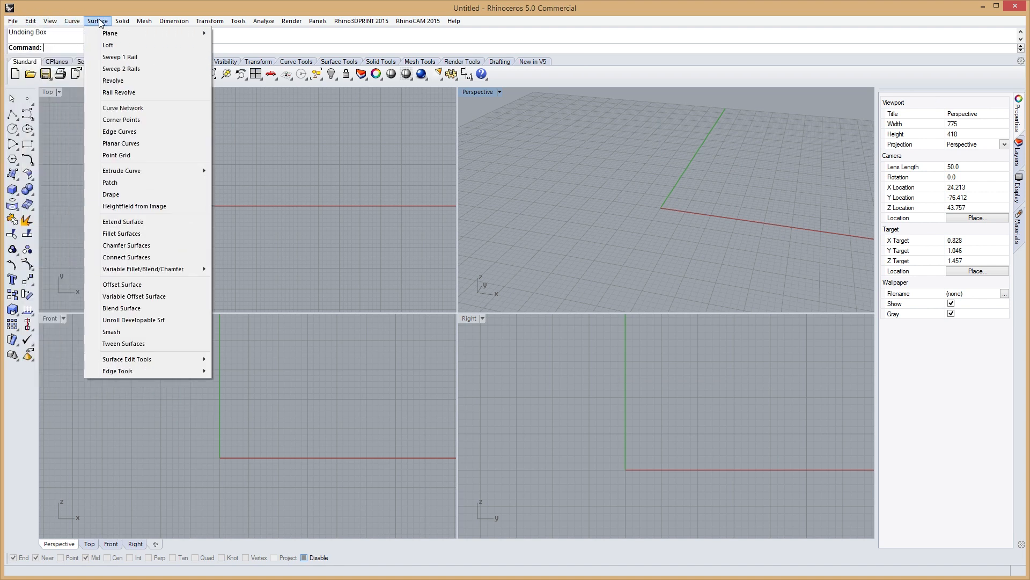
{"action": "mouse_move", "coordinate": [266, 23]}
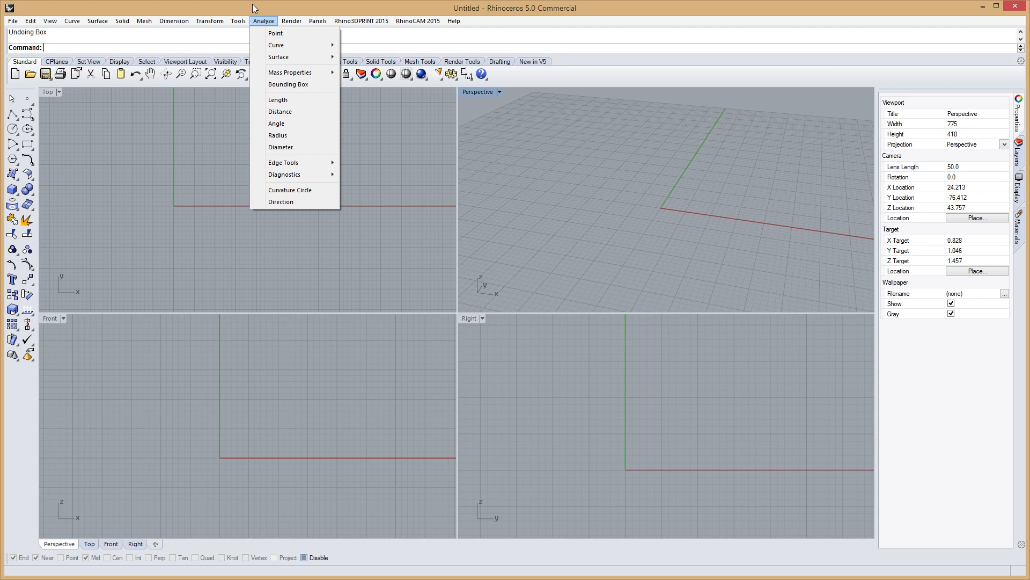
{"action": "left_click", "coordinate": [280, 5]}
{"action": "left_click", "coordinate": [379, 22]}
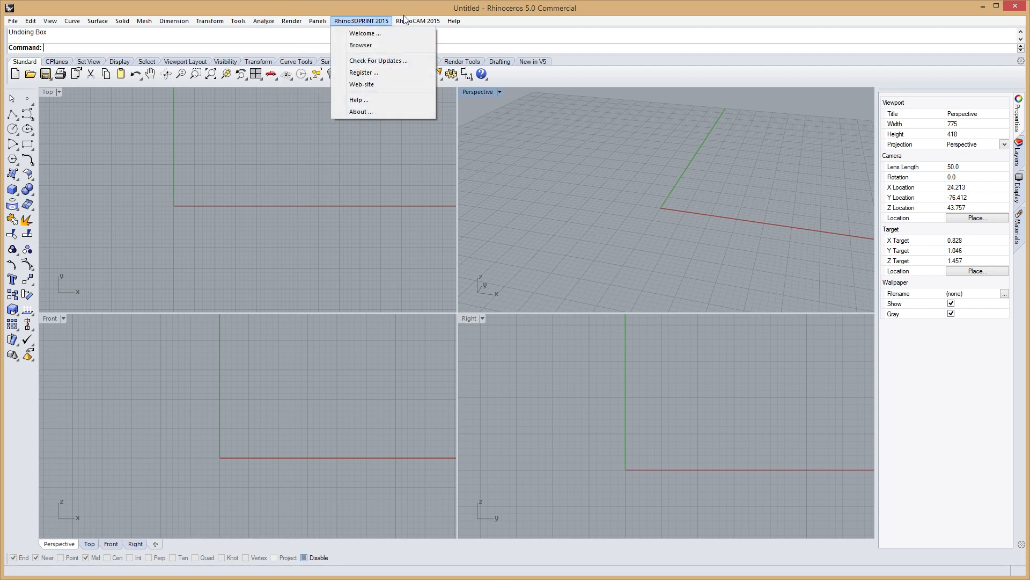
{"action": "mouse_move", "coordinate": [409, 22]}
{"action": "mouse_move", "coordinate": [375, 22]}
{"action": "left_click", "coordinate": [387, 5]}
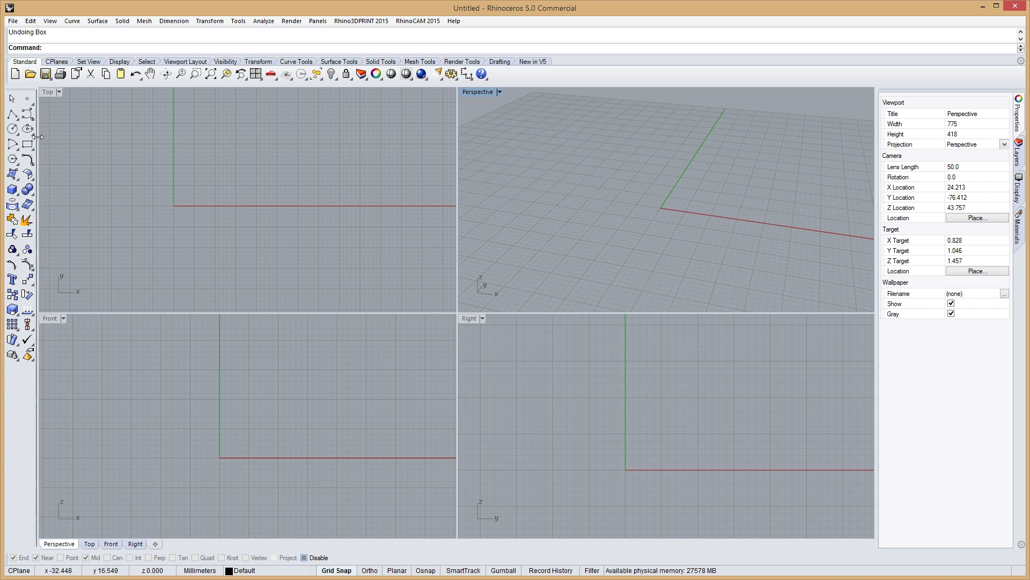
Try a polyline in the Top viewport with Grid Snap on, and cancel it.
{"action": "left_click", "coordinate": [11, 116]}
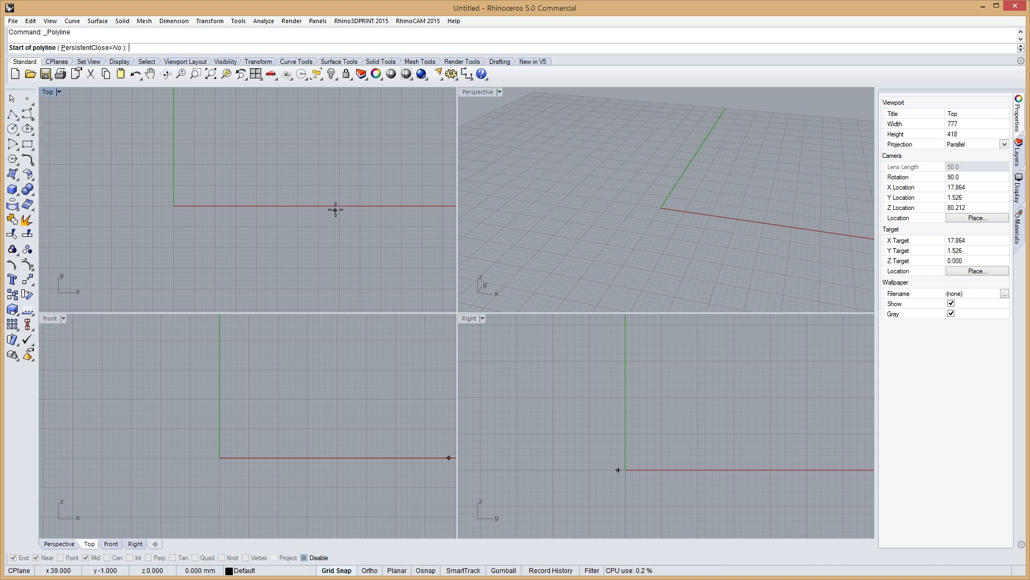
{"action": "left_click", "coordinate": [166, 209]}
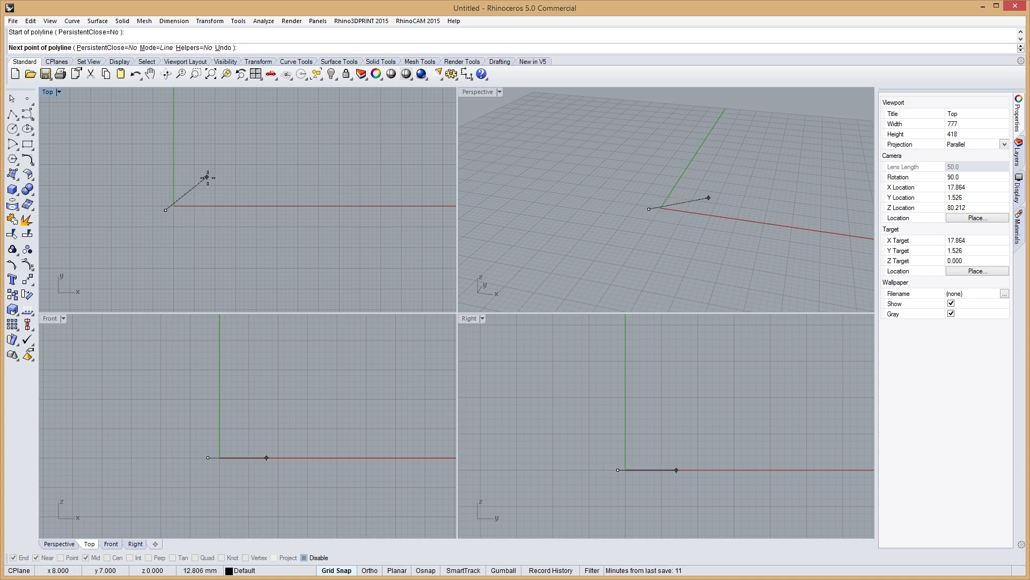
{"action": "key", "text": "Escape"}
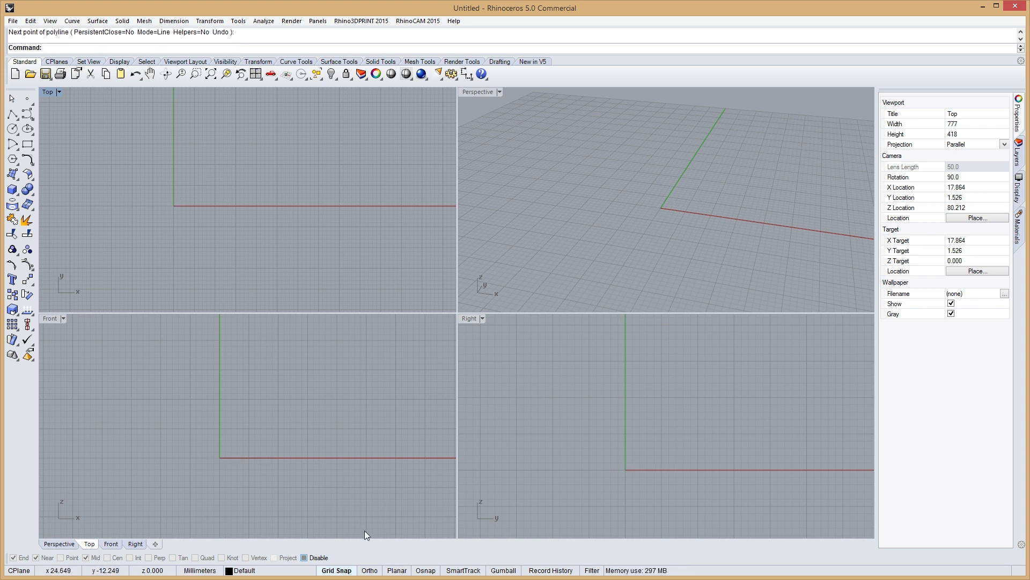
Turn on Ortho and try a vertical polyline segment in the Top viewport, cancelling the command.
{"action": "left_click", "coordinate": [370, 570]}
{"action": "key", "text": "Return"}
{"action": "left_click", "coordinate": [156, 184]}
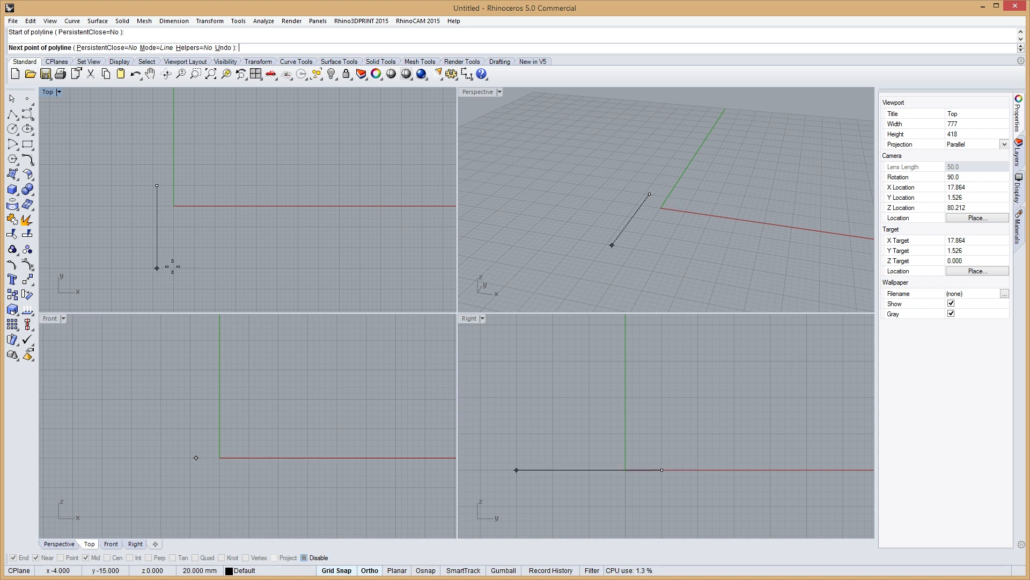
{"action": "key", "text": "Escape"}
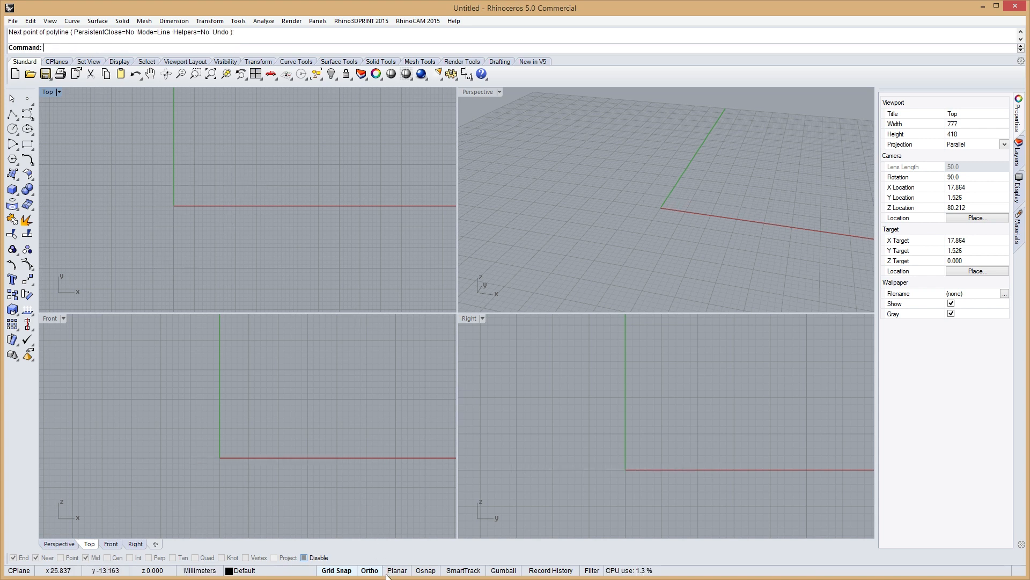
Turn on Planar and try a horizontal polyline segment near the x axis in the Top viewport, cancelling the command.
{"action": "key", "text": "Return"}
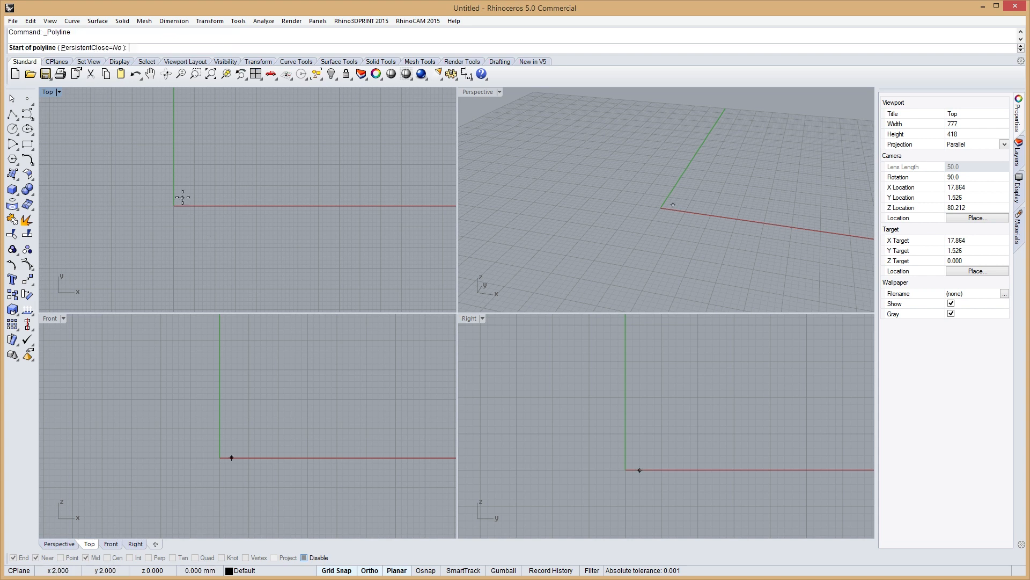
{"action": "left_click", "coordinate": [166, 215]}
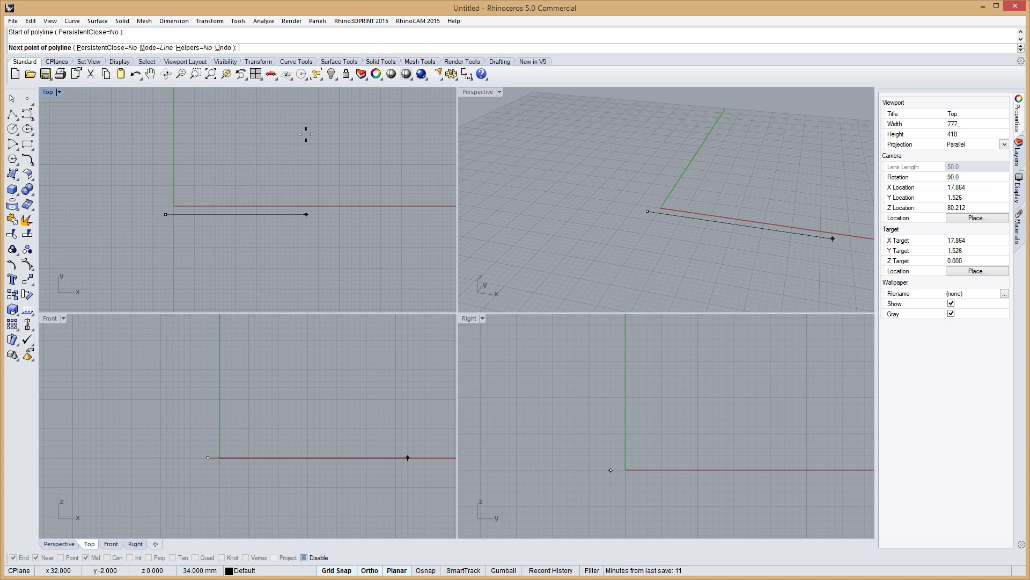
{"action": "key", "text": "Escape"}
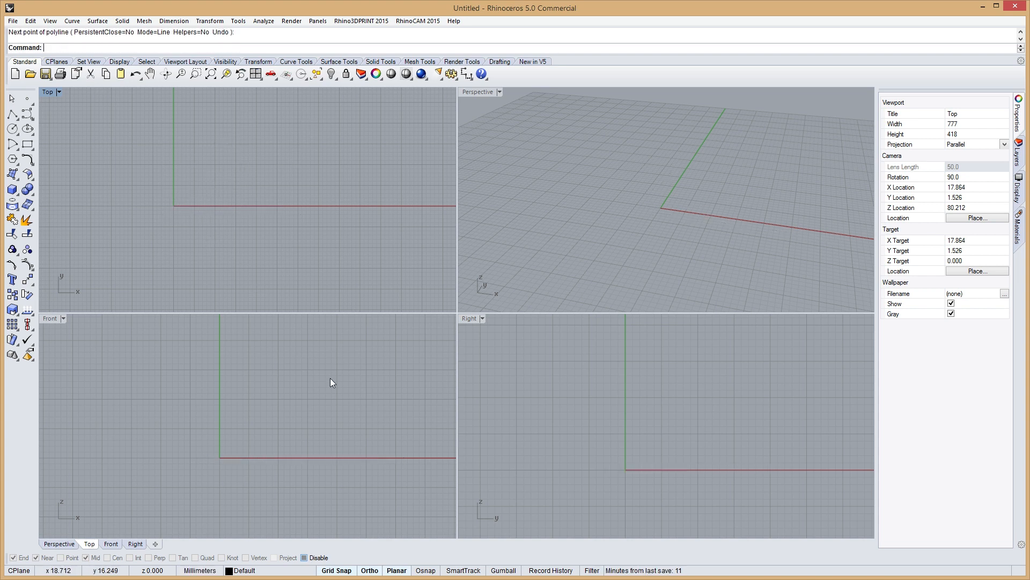
Turn off Ortho and try a polyline with angled segments in the Top viewport, cancelling the command.
{"action": "left_click", "coordinate": [368, 571]}
{"action": "key", "text": "Return"}
{"action": "left_click", "coordinate": [173, 215]}
{"action": "left_click", "coordinate": [261, 127]}
{"action": "left_click", "coordinate": [285, 231]}
{"action": "key", "text": "Escape"}
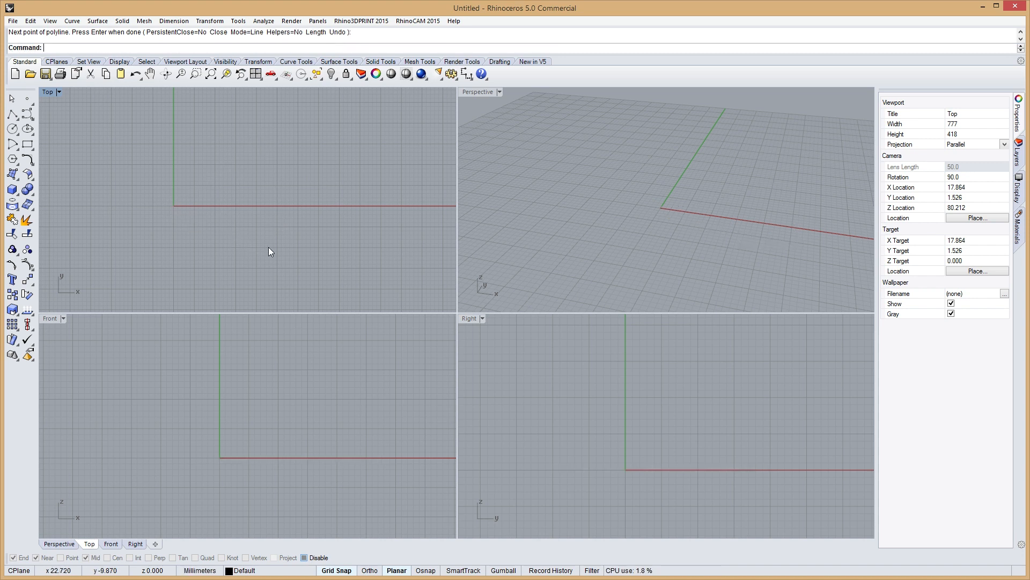
Turn off Planar, enable Osnap, and draw a closed four-sided polyline around the origin in the Top viewport.
{"action": "left_click", "coordinate": [396, 570]}
{"action": "left_click", "coordinate": [426, 570]}
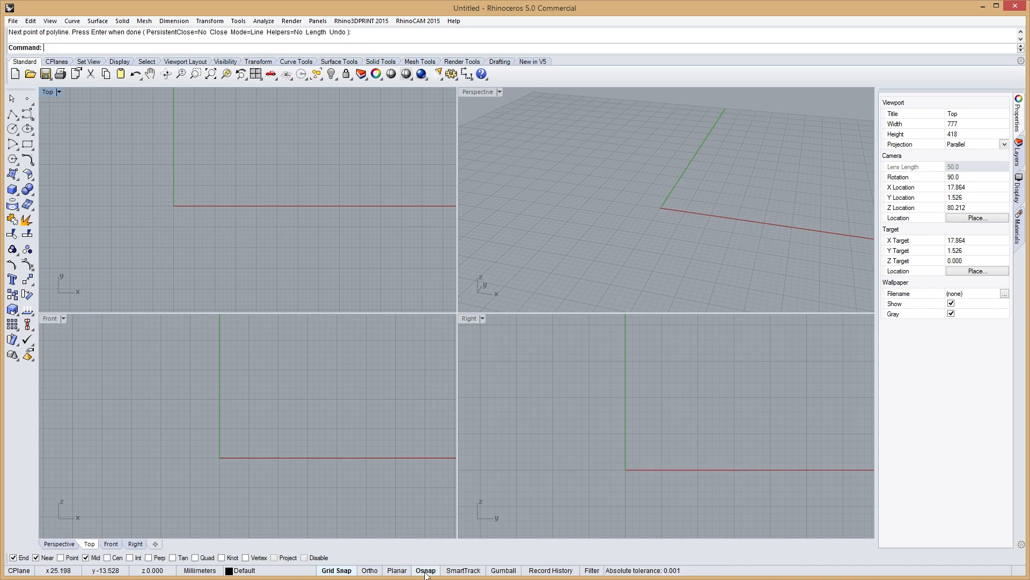
{"action": "key", "text": "Return"}
{"action": "left_click", "coordinate": [165, 210]}
{"action": "left_click", "coordinate": [244, 131]}
{"action": "left_click", "coordinate": [264, 198]}
{"action": "left_click", "coordinate": [186, 250]}
{"action": "left_click", "coordinate": [166, 210]}
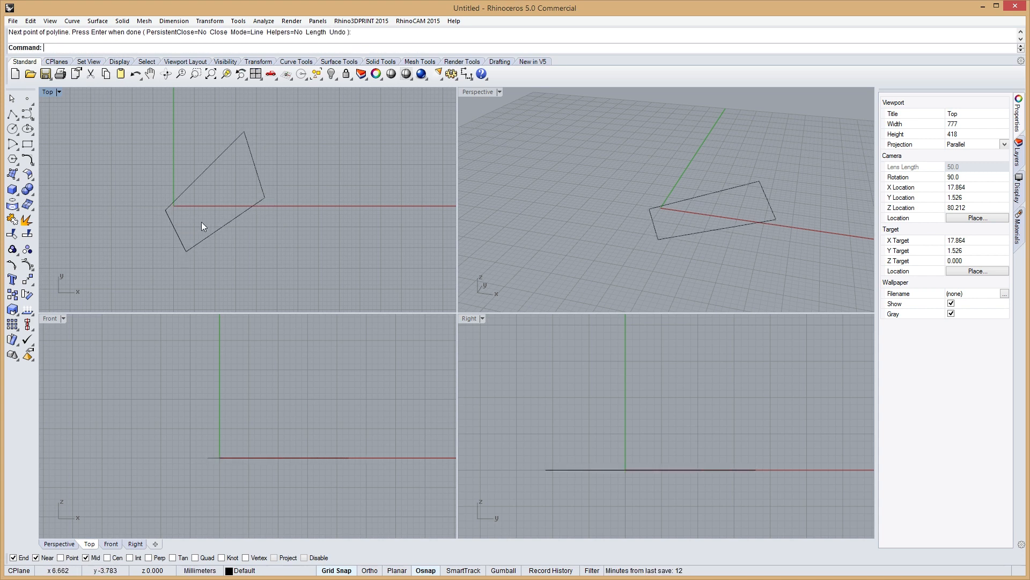
Draw a polyline in the Top viewport from the midpoint of the shape's steep edge to a point just outside the adjacent lower corner, ending on that corner.
{"action": "key", "text": "Return"}
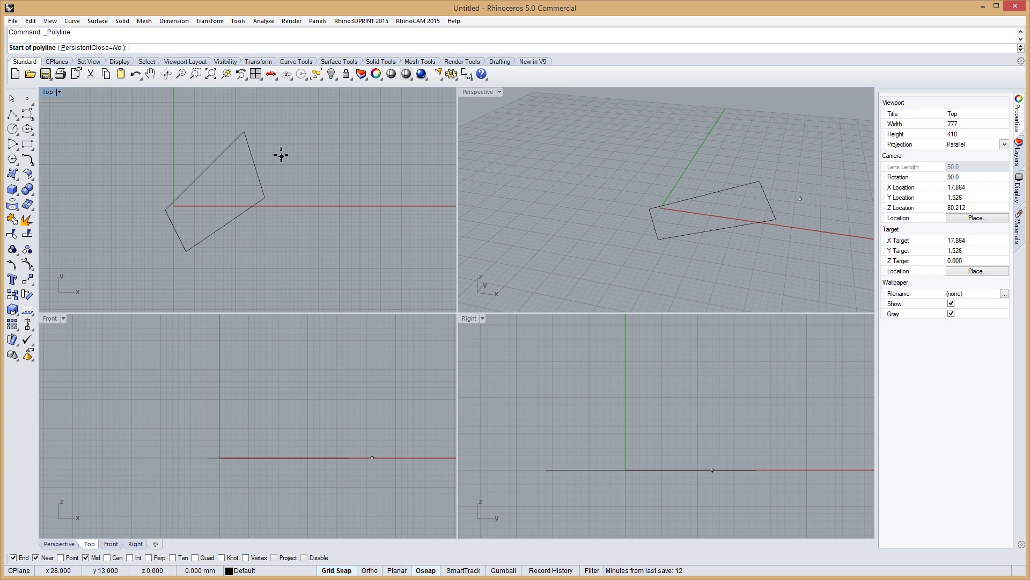
{"action": "left_click", "coordinate": [256, 164]}
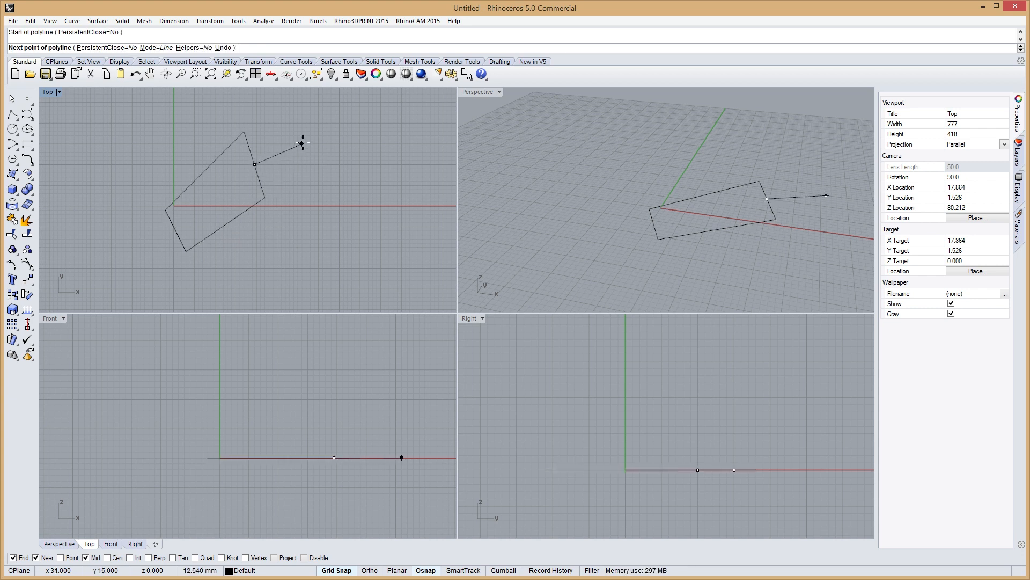
{"action": "scroll", "coordinate": [264, 197], "scroll_direction": "up", "scroll_amount": 3}
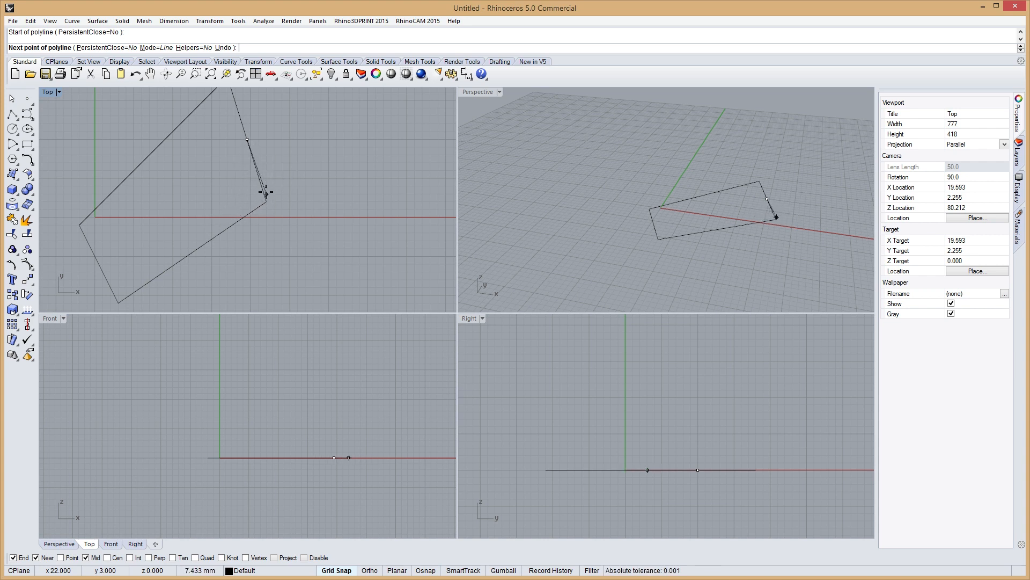
{"action": "left_click", "coordinate": [274, 201]}
{"action": "left_click", "coordinate": [267, 203]}
{"action": "key", "text": "Return"}
{"action": "scroll", "coordinate": [269, 300], "scroll_direction": "down", "scroll_amount": 5}
{"action": "right_click_drag", "start_coordinate": [269, 244], "coordinate": [297, 185]}
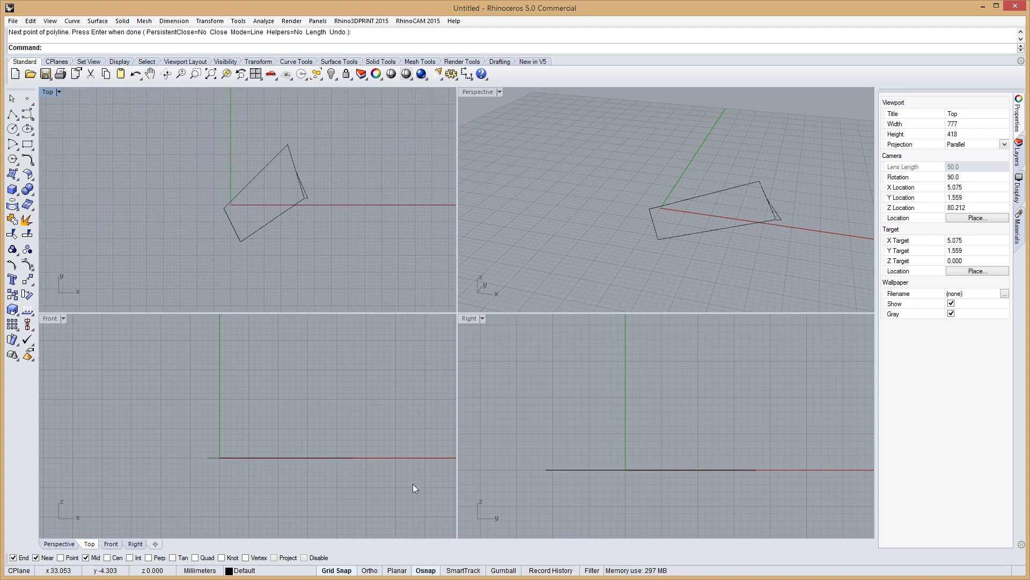
Turn off Grid Snap and turn on SmartTrack for drawing in the Top viewport.
{"action": "left_click", "coordinate": [350, 571]}
{"action": "left_click", "coordinate": [464, 571]}
{"action": "scroll", "coordinate": [243, 154], "scroll_direction": "up", "scroll_amount": 8}
{"action": "right_click_drag", "start_coordinate": [385, 176], "coordinate": [323, 163]}
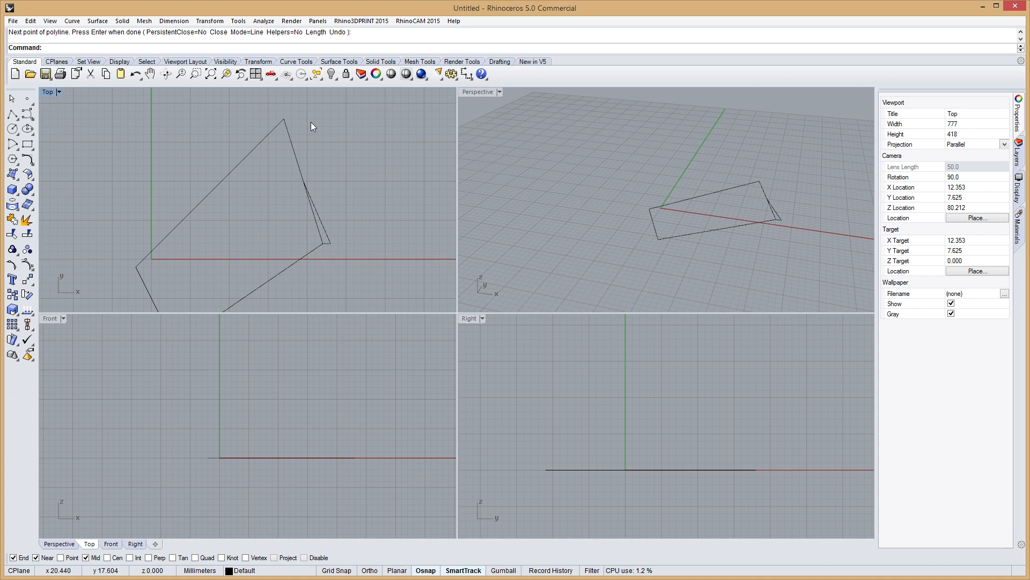
{"action": "right_click_drag", "start_coordinate": [231, 233], "coordinate": [260, 199]}
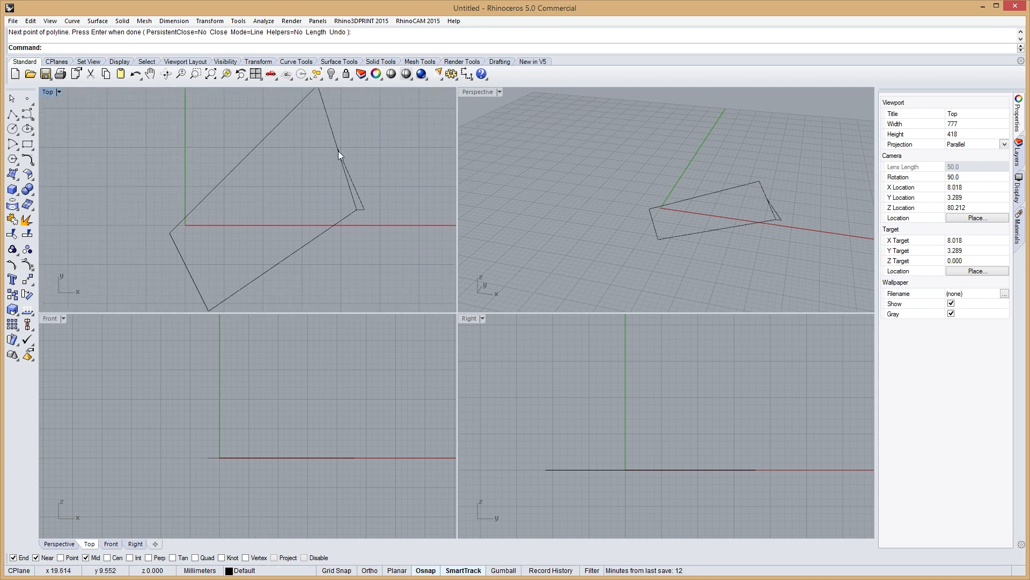
{"action": "right_click_drag", "start_coordinate": [376, 175], "coordinate": [320, 239]}
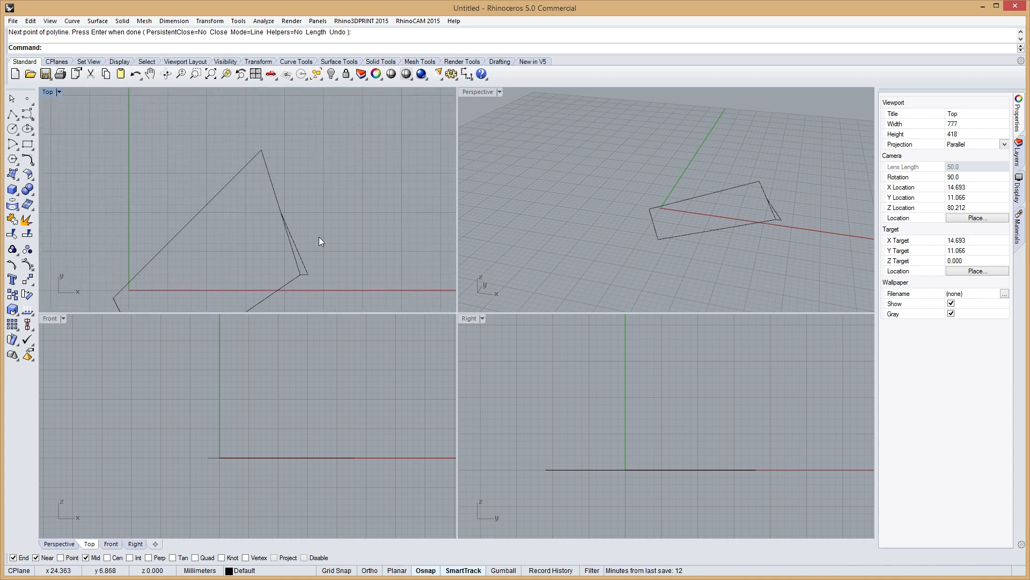
Draw a vertical line in the Top viewport, starting above the edge midpoint by SmartTrack alignment and ending below the x axis with Ortho temporarily on.
{"action": "right_click", "coordinate": [332, 203]}
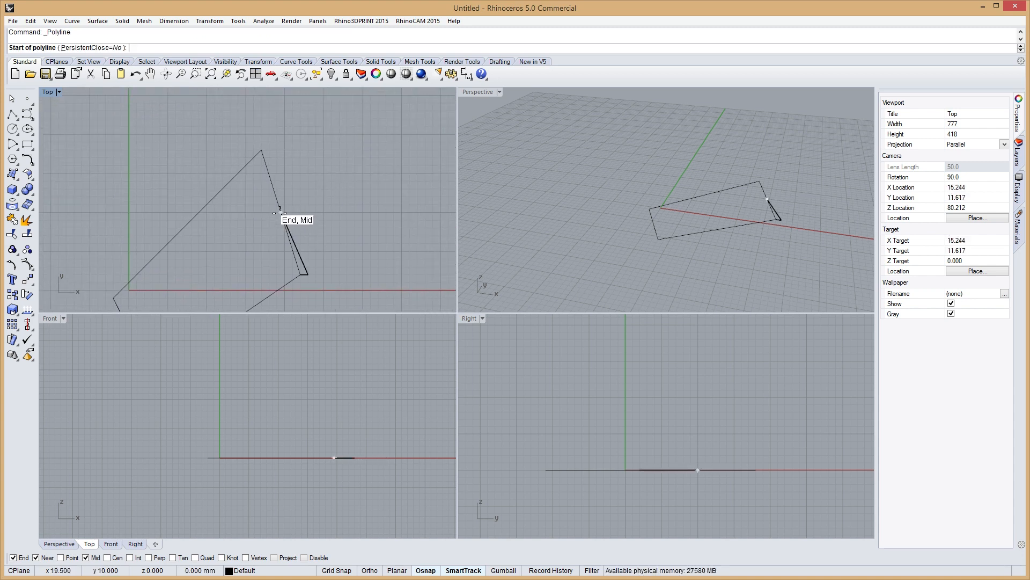
{"action": "mouse_move", "coordinate": [281, 212]}
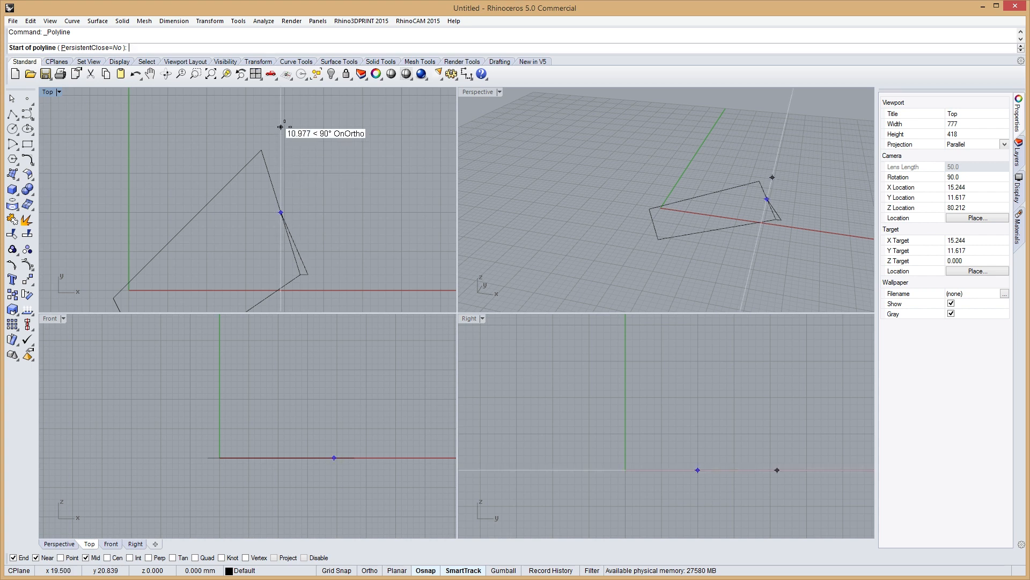
{"action": "left_click", "coordinate": [280, 97]}
{"action": "scroll", "coordinate": [281, 228], "scroll_direction": "down", "scroll_amount": 1}
{"action": "scroll", "coordinate": [280, 230], "scroll_direction": "down", "scroll_amount": 4}
{"action": "right_click_drag", "start_coordinate": [289, 239], "coordinate": [276, 195]}
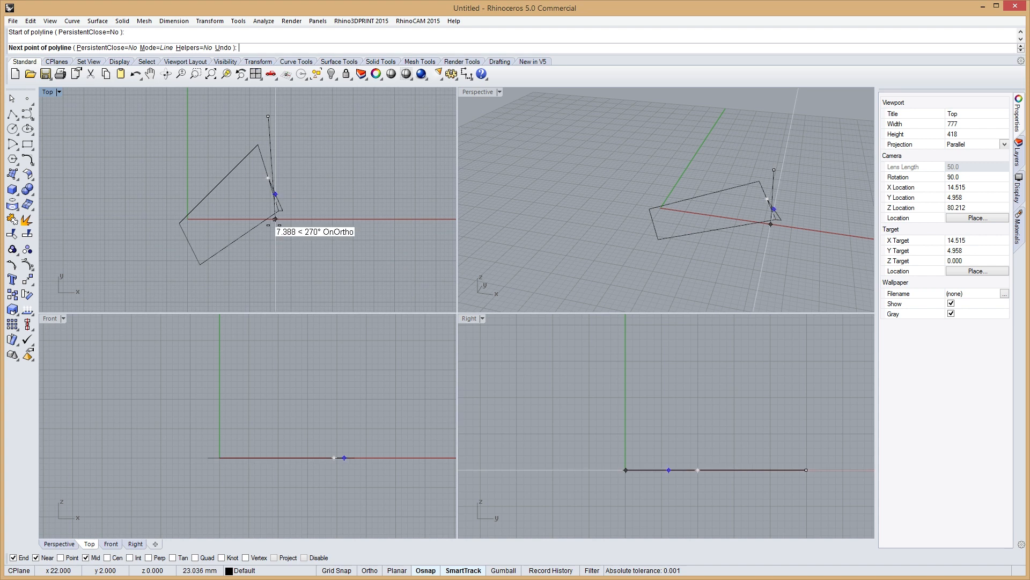
{"action": "key", "text": "F8"}
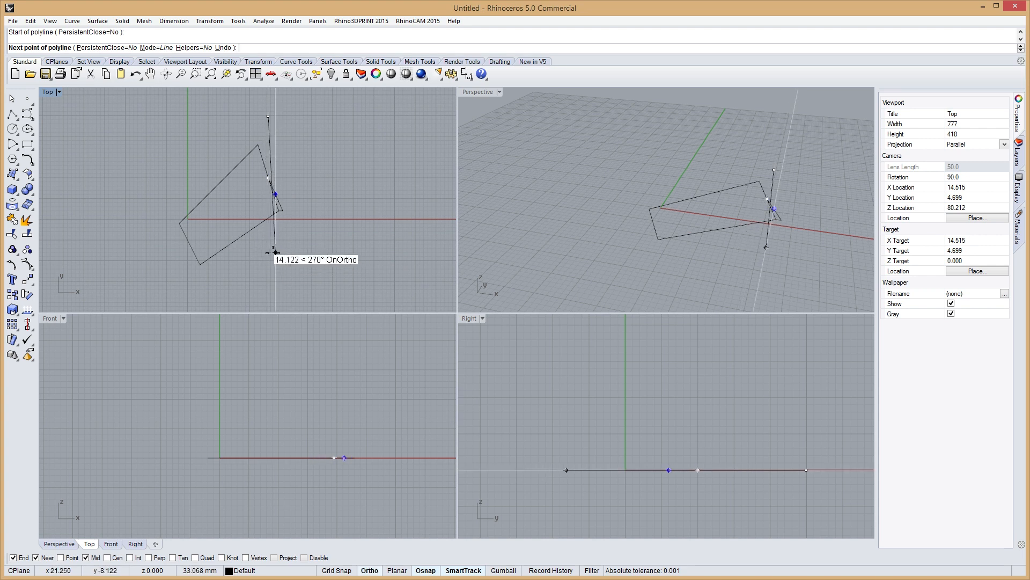
{"action": "left_click", "coordinate": [267, 256]}
{"action": "key", "text": "F8"}
{"action": "key", "text": "Return"}
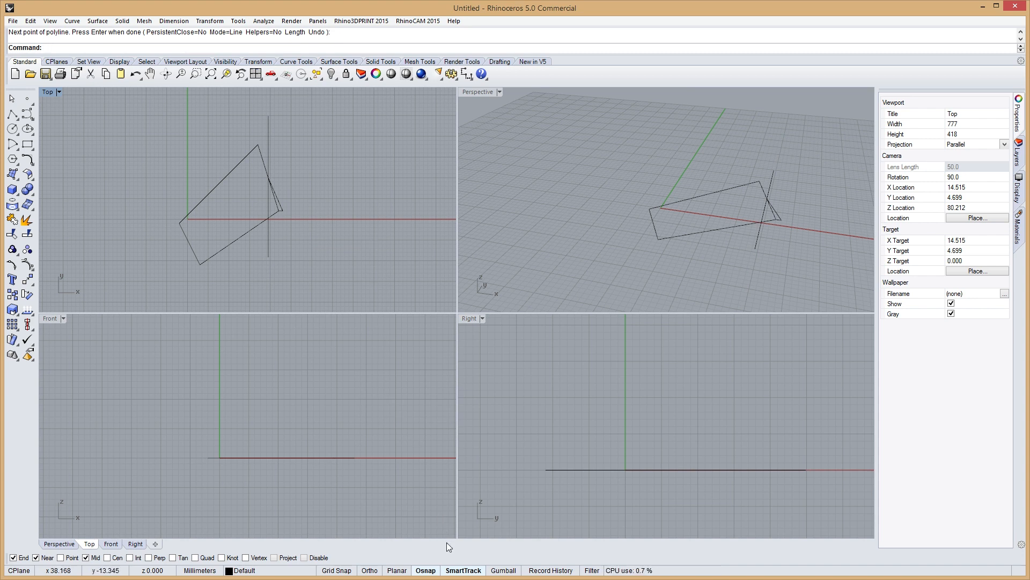
Turn off SmartTrack, turn on Gumball, and move the closed four-sided curve in plan and upward along z.
{"action": "left_click", "coordinate": [462, 570]}
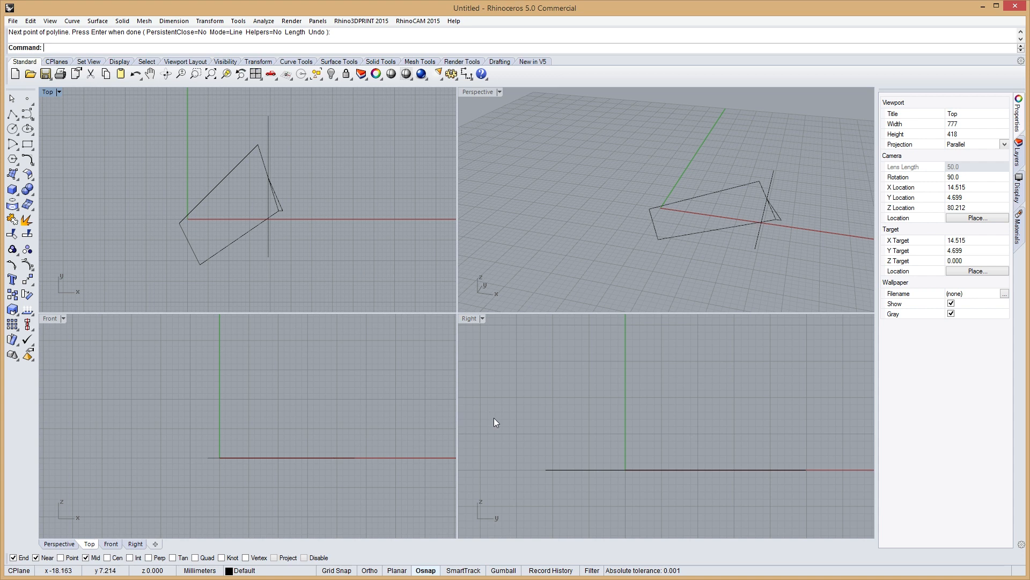
{"action": "left_click", "coordinate": [519, 570]}
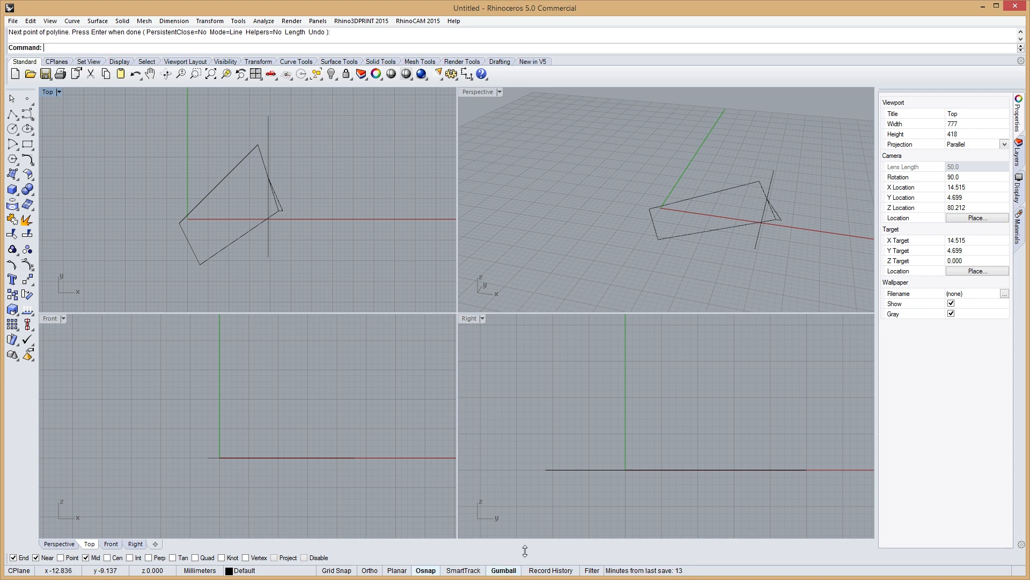
{"action": "left_click", "coordinate": [232, 168]}
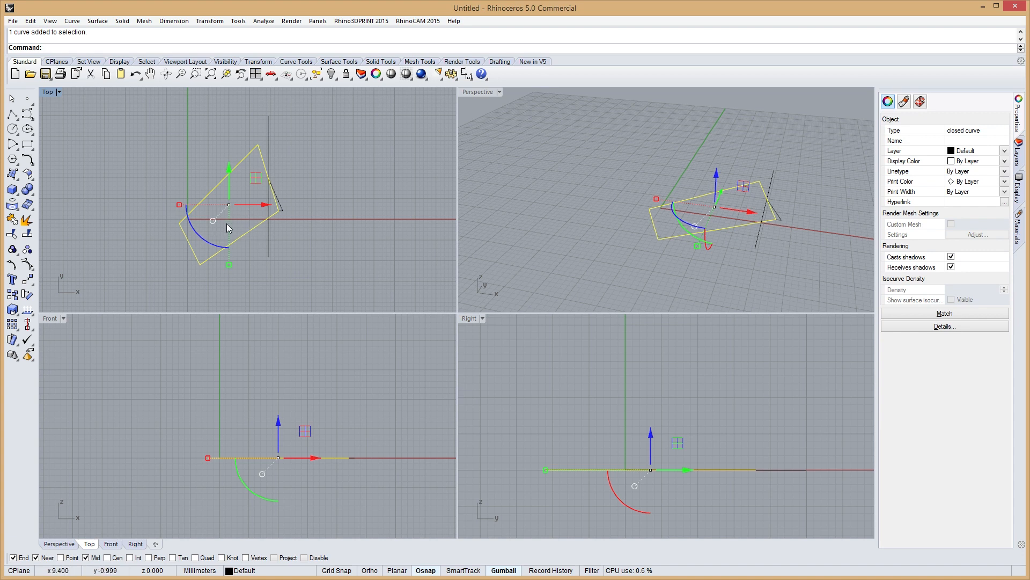
{"action": "mouse_move", "coordinate": [242, 204]}
{"action": "left_mouse_down"}
{"action": "mouse_move", "coordinate": [284, 204]}
{"action": "mouse_move", "coordinate": [212, 203]}
{"action": "mouse_move", "coordinate": [264, 207]}
{"action": "mouse_move", "coordinate": [253, 166]}
{"action": "mouse_move", "coordinate": [250, 191]}
{"action": "left_mouse_up"}
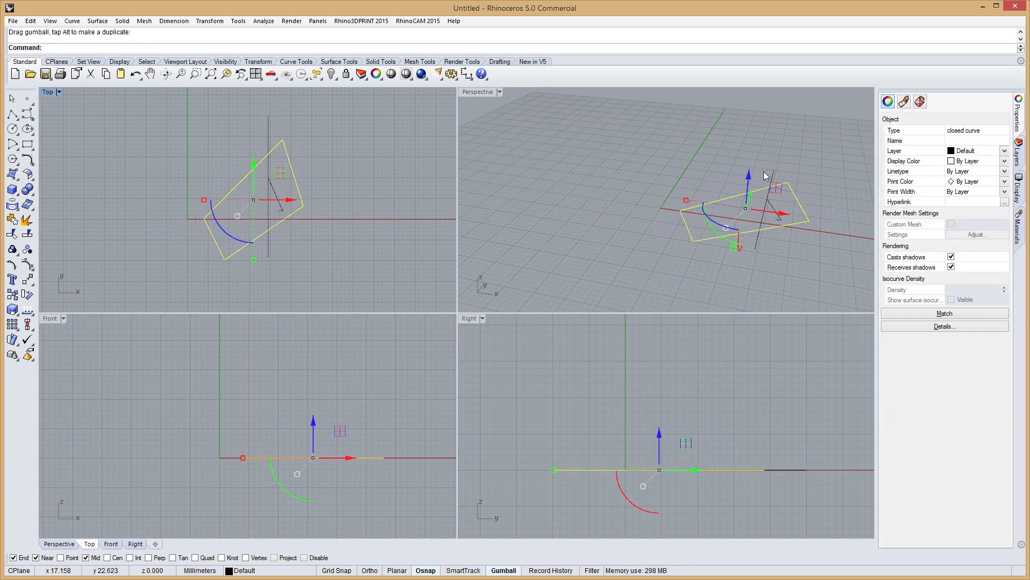
{"action": "left_click", "coordinate": [749, 194]}
{"action": "left_click_drag", "start_coordinate": [749, 194], "coordinate": [692, 190]}
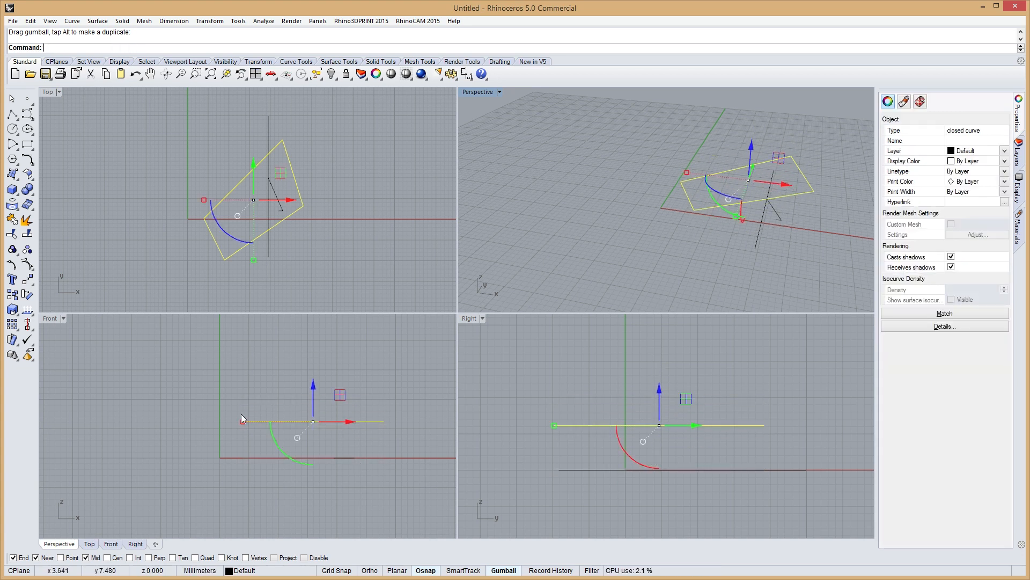
Rotate the closed curve about the gumball axes and undo the last two transformations.
{"action": "left_click_drag", "start_coordinate": [720, 199], "coordinate": [777, 228]}
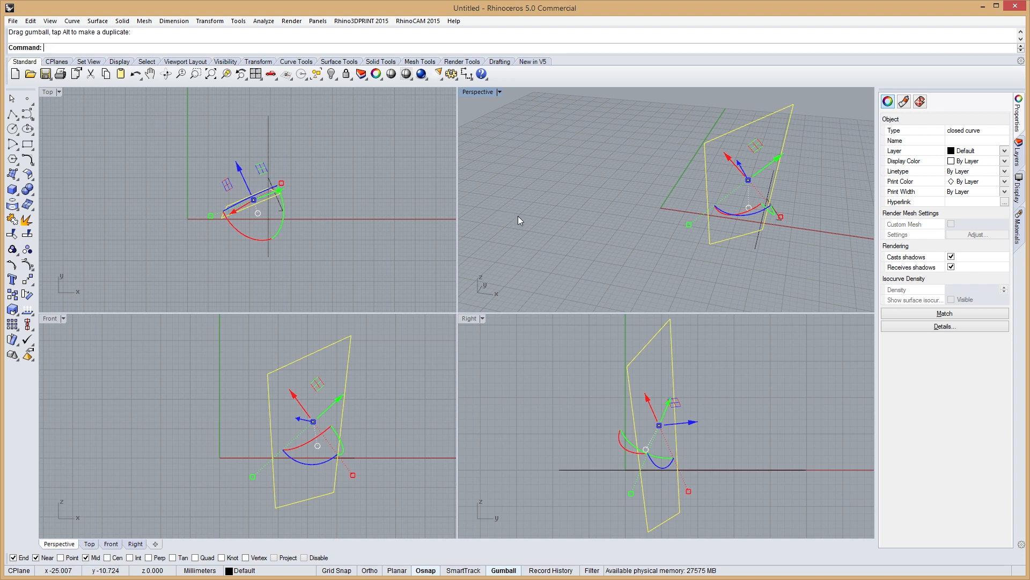
{"action": "key", "text": "ctrl+z"}
{"action": "key", "text": "ctrl+z"}
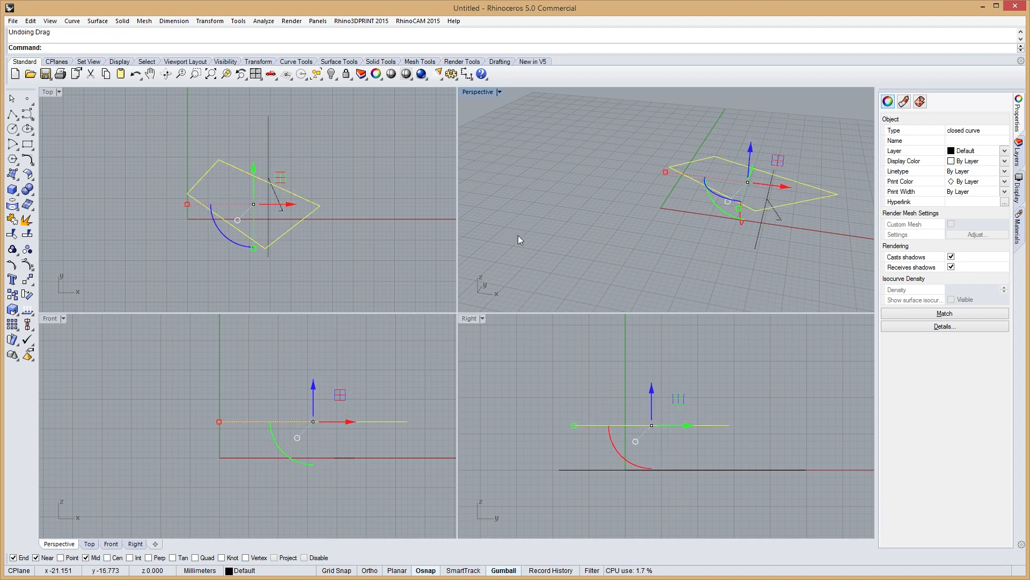
Relocate the gumball origin to the closed curve's vertex on the y axis, accepting the default axis direction.
{"action": "left_click", "coordinate": [238, 221]}
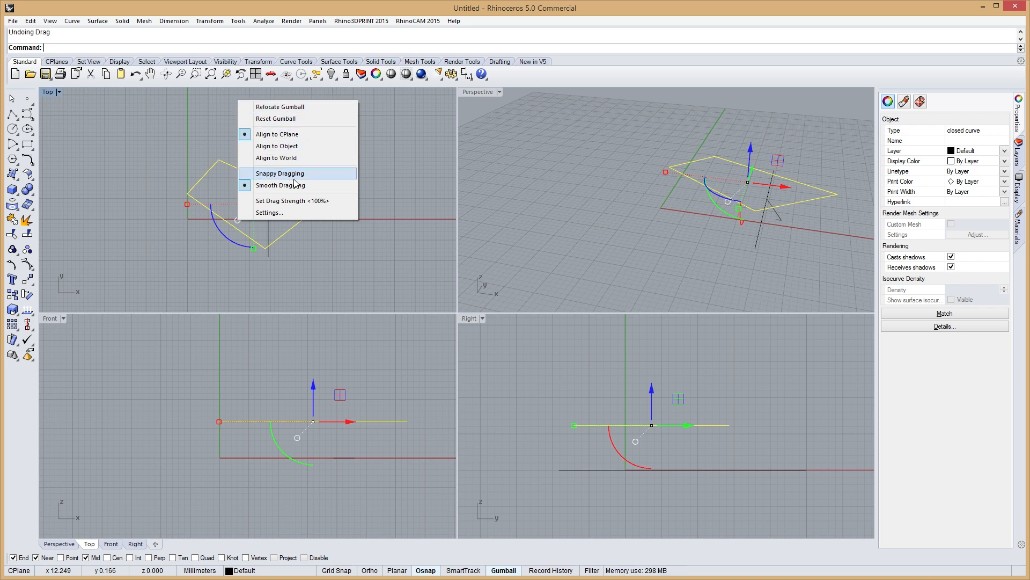
{"action": "left_click", "coordinate": [304, 107]}
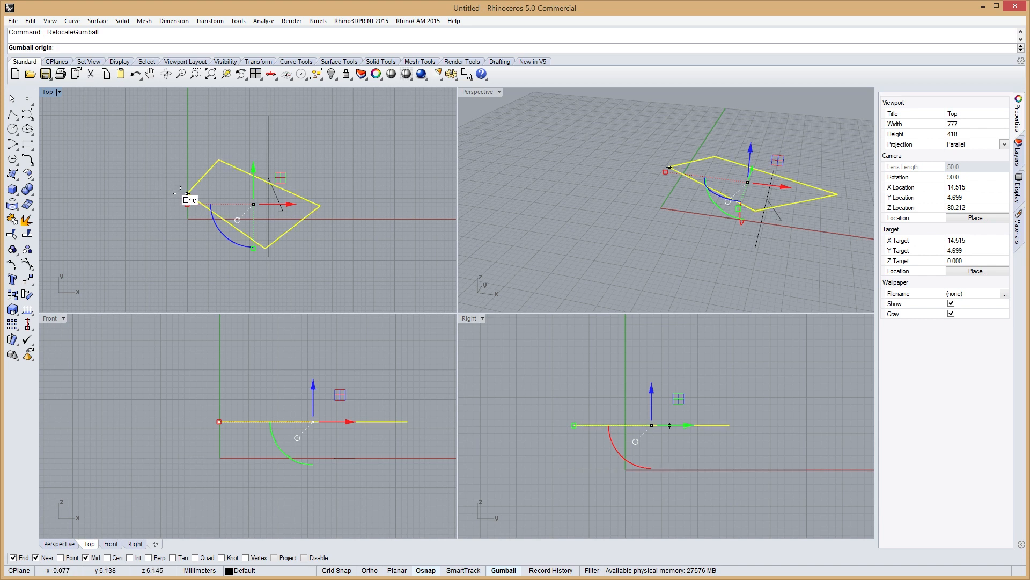
{"action": "left_click", "coordinate": [187, 194]}
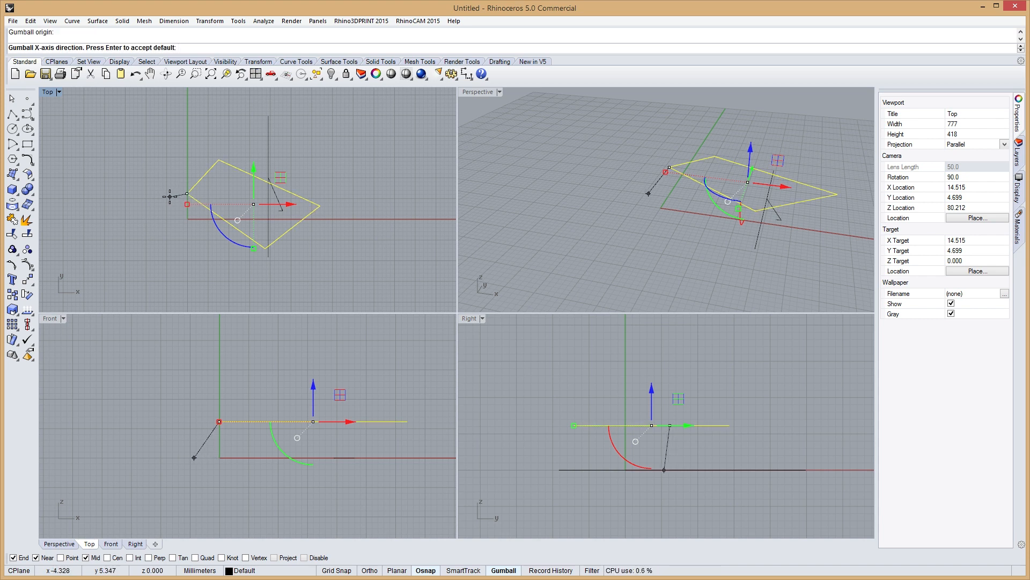
{"action": "key", "text": "Return"}
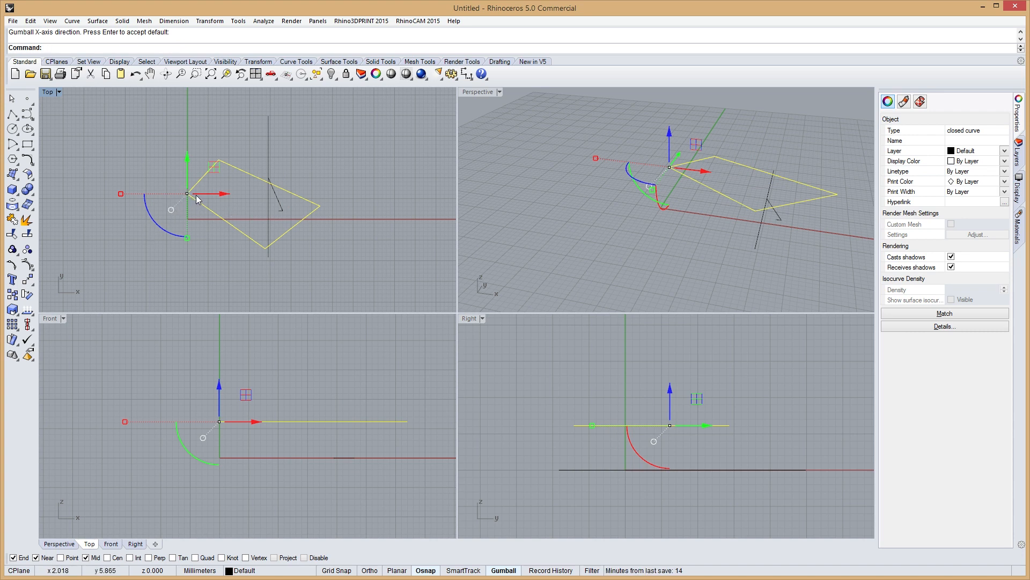
Move the closed curve slightly along x and upward along z with the relocated gumball, keeping the curve selected.
{"action": "mouse_move", "coordinate": [195, 193]}
{"action": "left_mouse_down"}
{"action": "mouse_move", "coordinate": [277, 195]}
{"action": "mouse_move", "coordinate": [265, 203]}
{"action": "mouse_move", "coordinate": [257, 194]}
{"action": "mouse_move", "coordinate": [279, 153]}
{"action": "mouse_move", "coordinate": [269, 170]}
{"action": "mouse_move", "coordinate": [218, 184]}
{"action": "mouse_move", "coordinate": [195, 176]}
{"action": "left_mouse_up"}
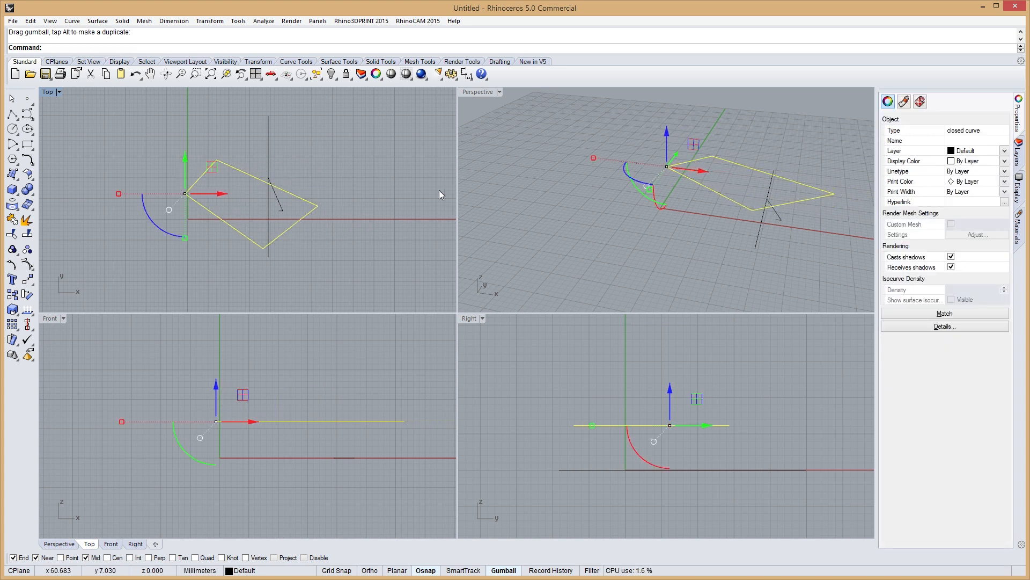
{"action": "left_click_drag", "start_coordinate": [665, 143], "coordinate": [731, 142]}
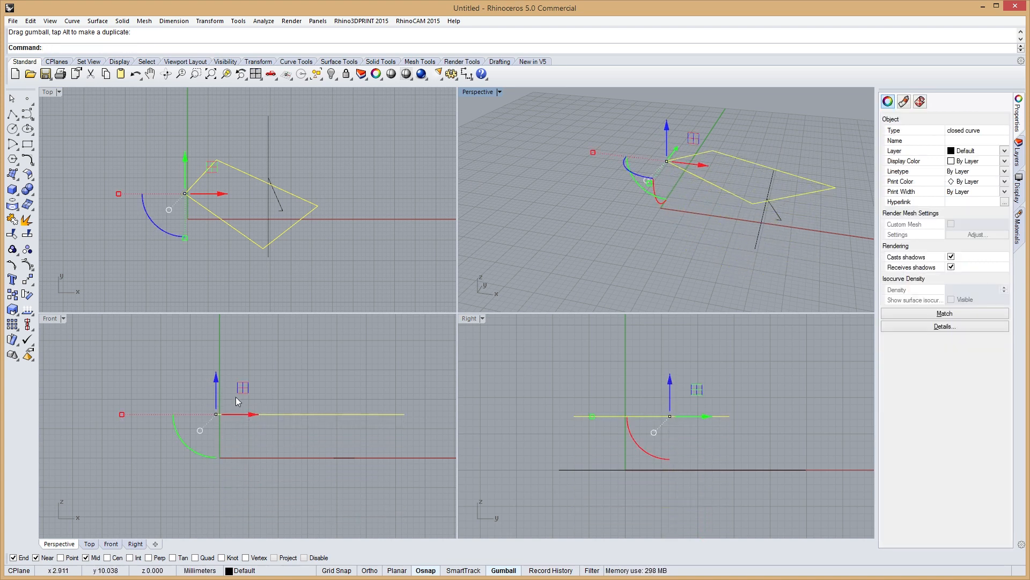
{"action": "left_click", "coordinate": [211, 399]}
{"action": "left_click", "coordinate": [223, 415]}
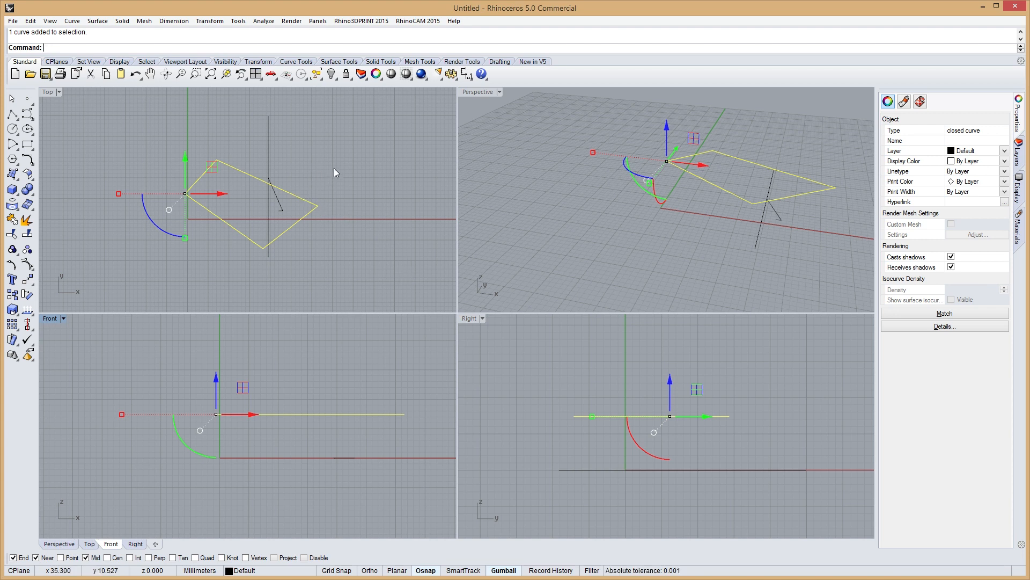
Open Rhino Options, collapse Document Properties, and examine the general Rhino Options, Alerter and Aliases pages.
{"action": "left_click", "coordinate": [238, 21]}
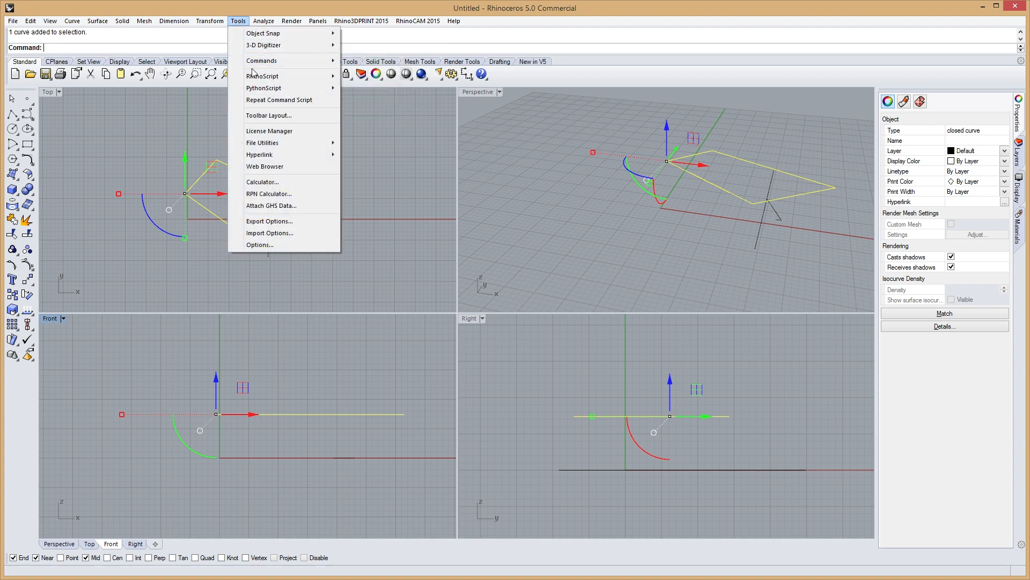
{"action": "left_click", "coordinate": [272, 244]}
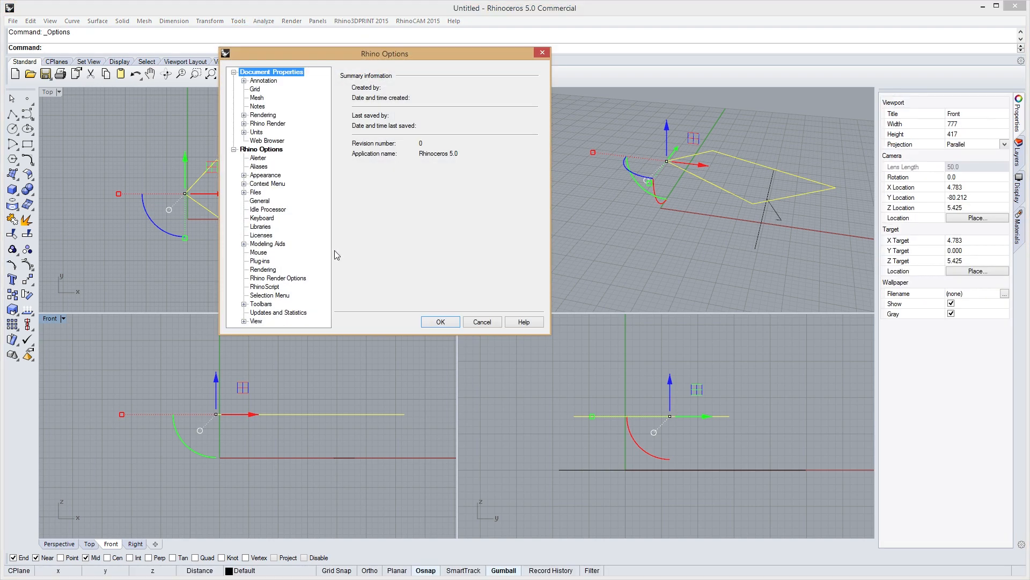
{"action": "left_click", "coordinate": [234, 72]}
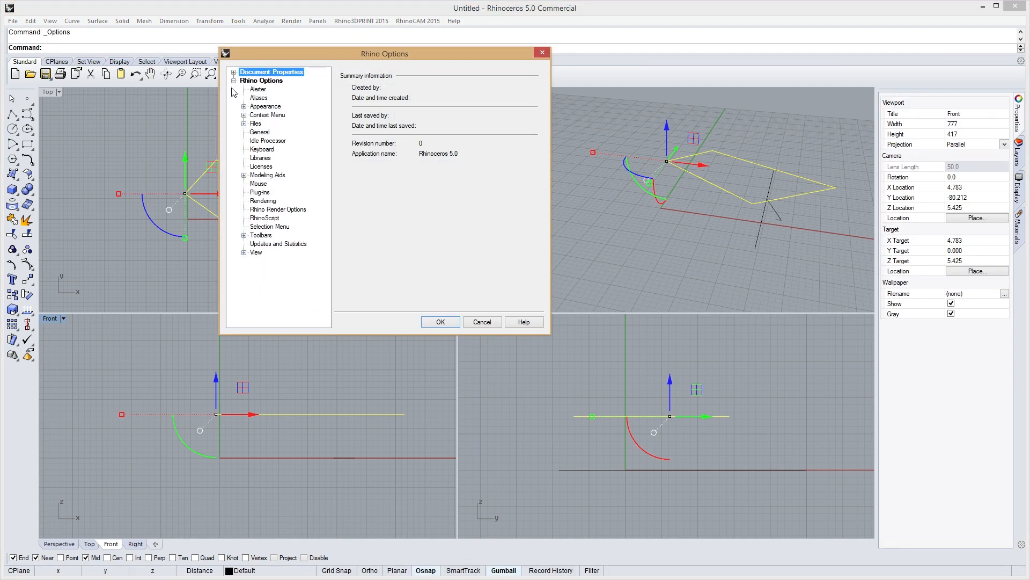
{"action": "left_click", "coordinate": [252, 80]}
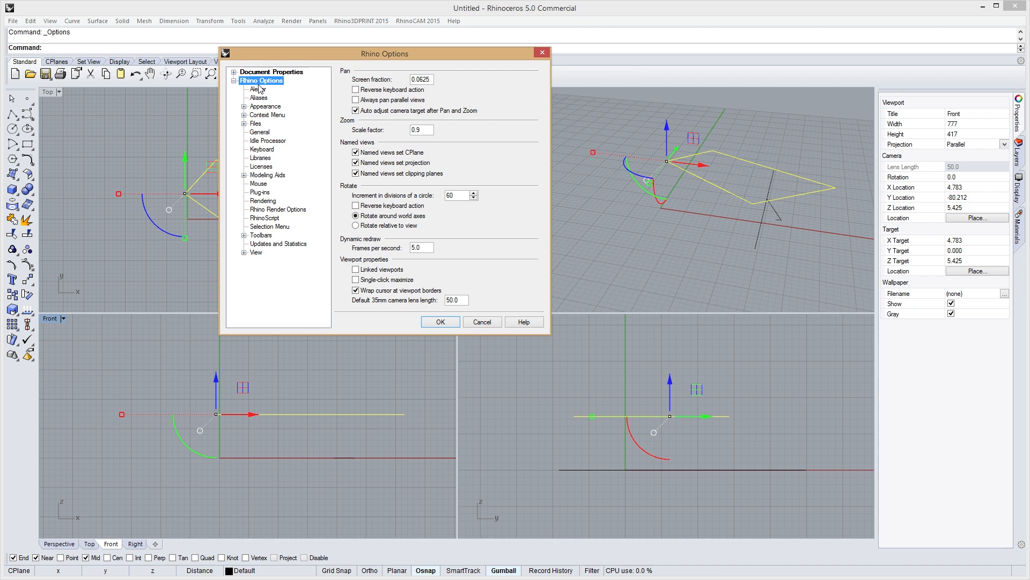
{"action": "left_click", "coordinate": [259, 90]}
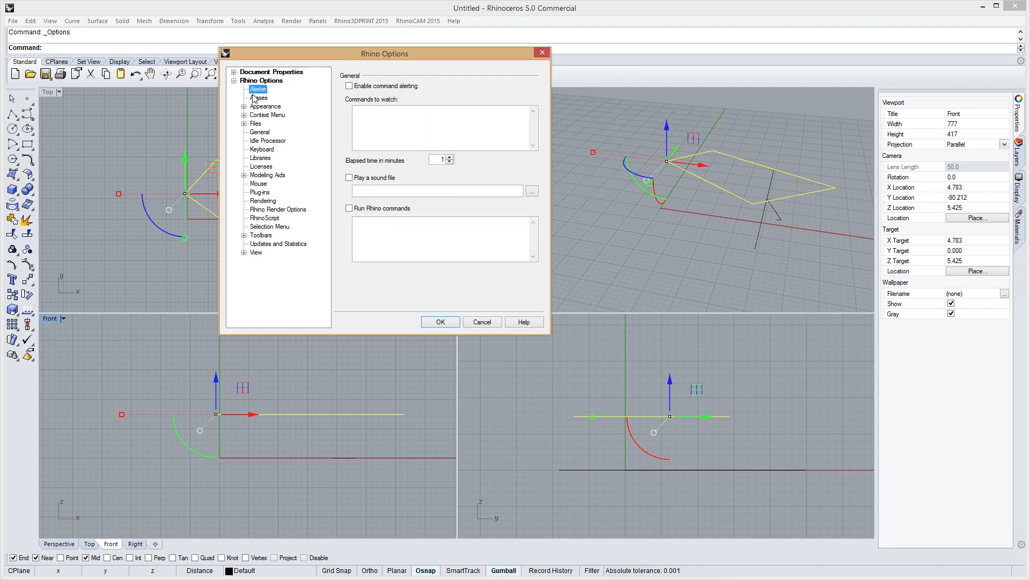
{"action": "left_click", "coordinate": [258, 98]}
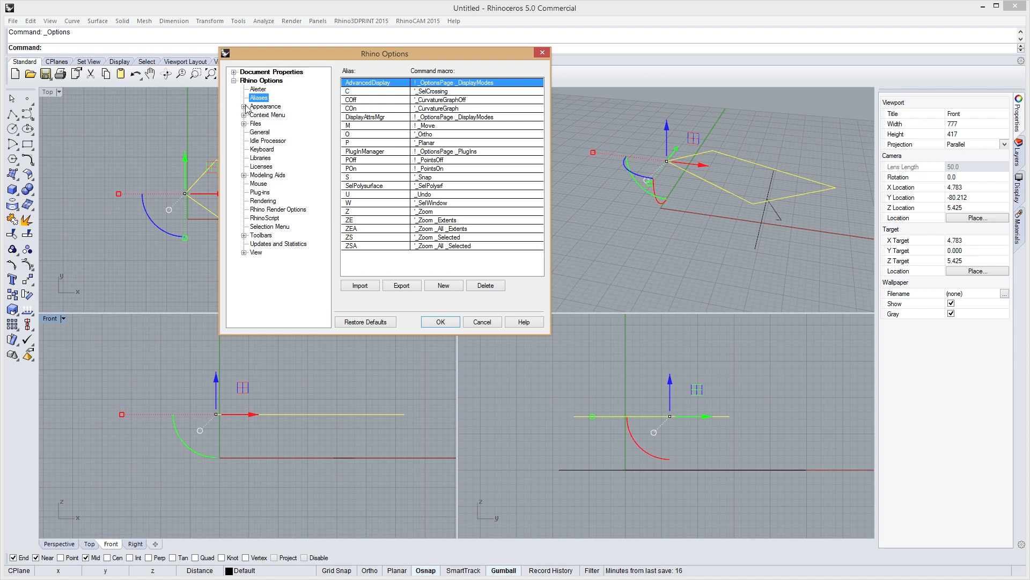
Set the command prompt font to Century Gothic on the Appearance page.
{"action": "left_click", "coordinate": [274, 109]}
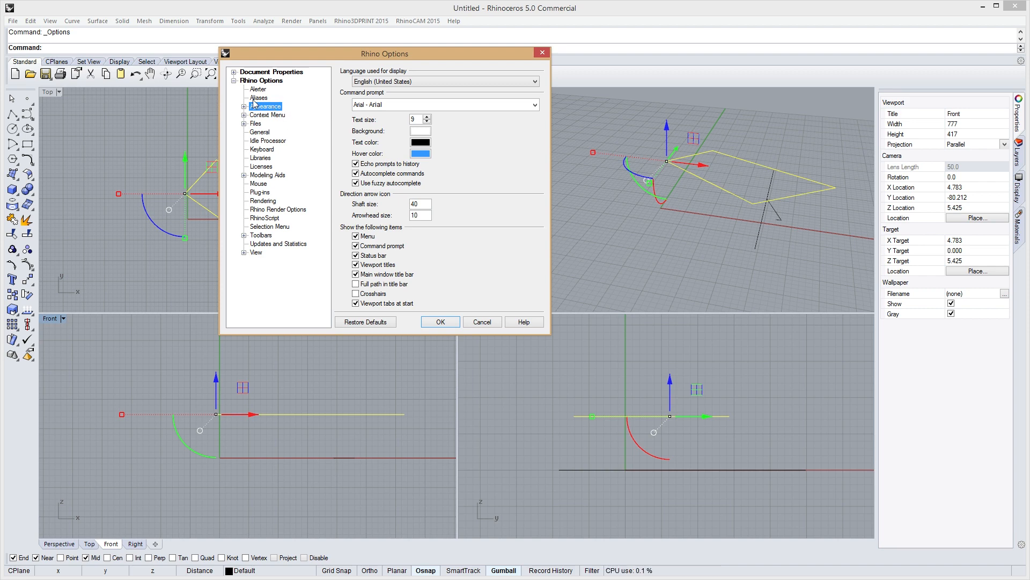
{"action": "left_click", "coordinate": [534, 104]}
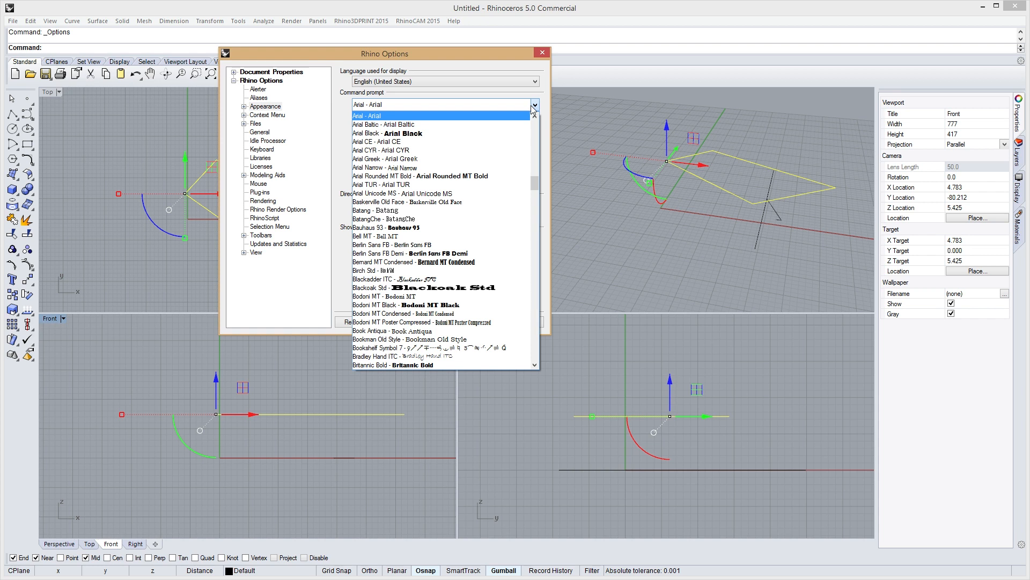
{"action": "scroll", "coordinate": [507, 214], "scroll_direction": "down", "scroll_amount": 6}
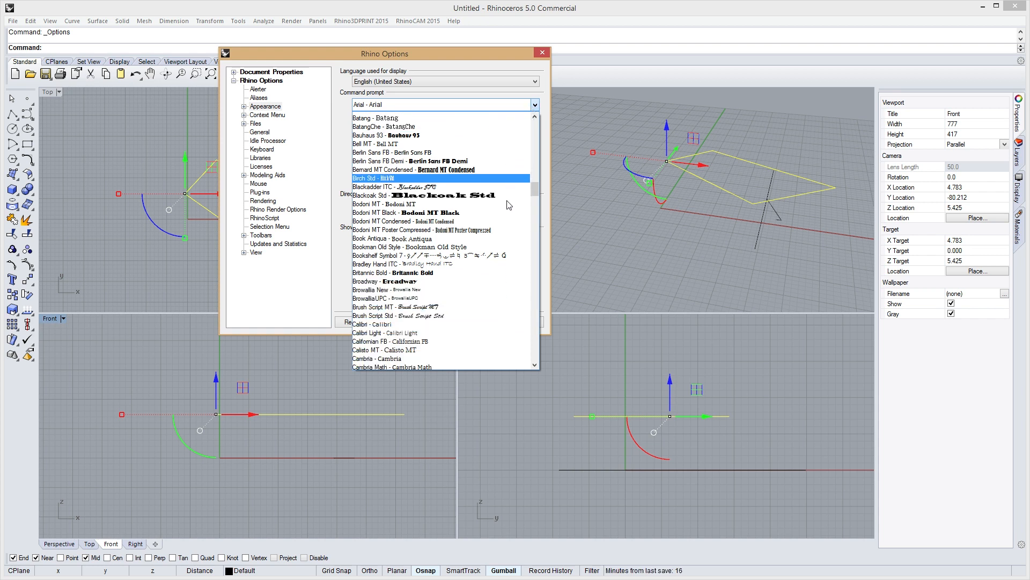
{"action": "scroll", "coordinate": [461, 247], "scroll_direction": "down", "scroll_amount": 3}
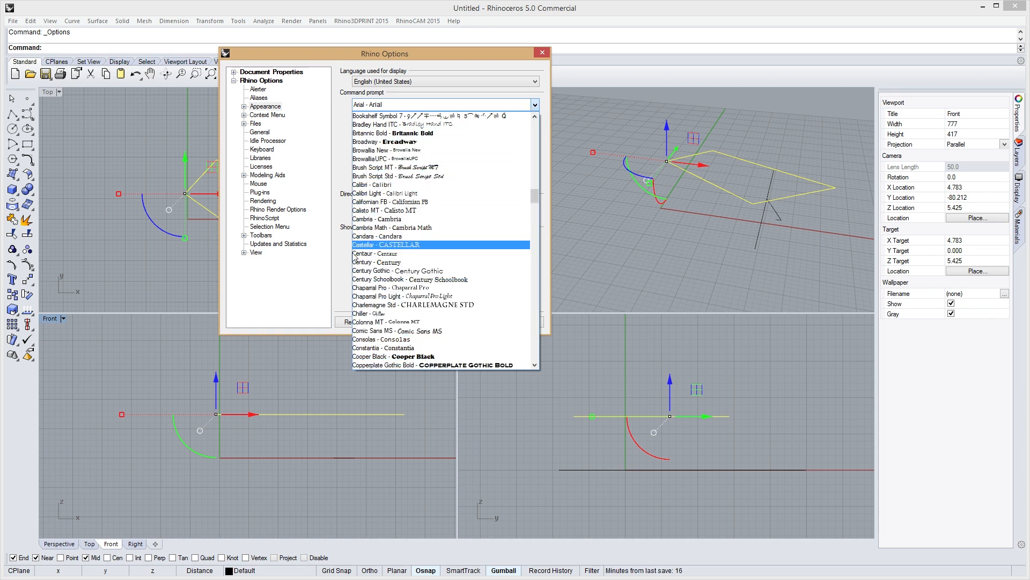
{"action": "left_click", "coordinate": [428, 271]}
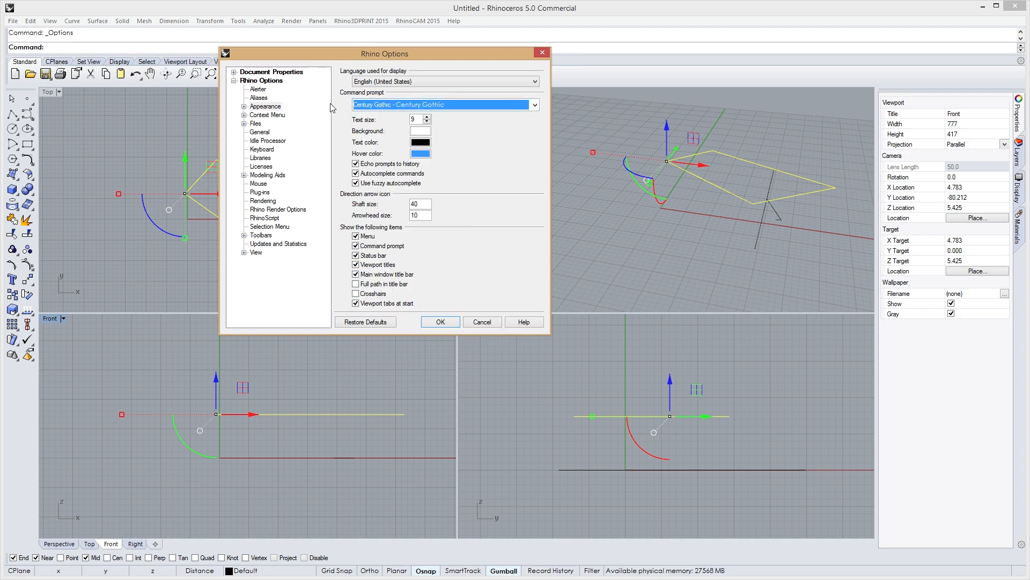
Set the command prompt text size to 8 and its font to Arial.
{"action": "left_click", "coordinate": [428, 121]}
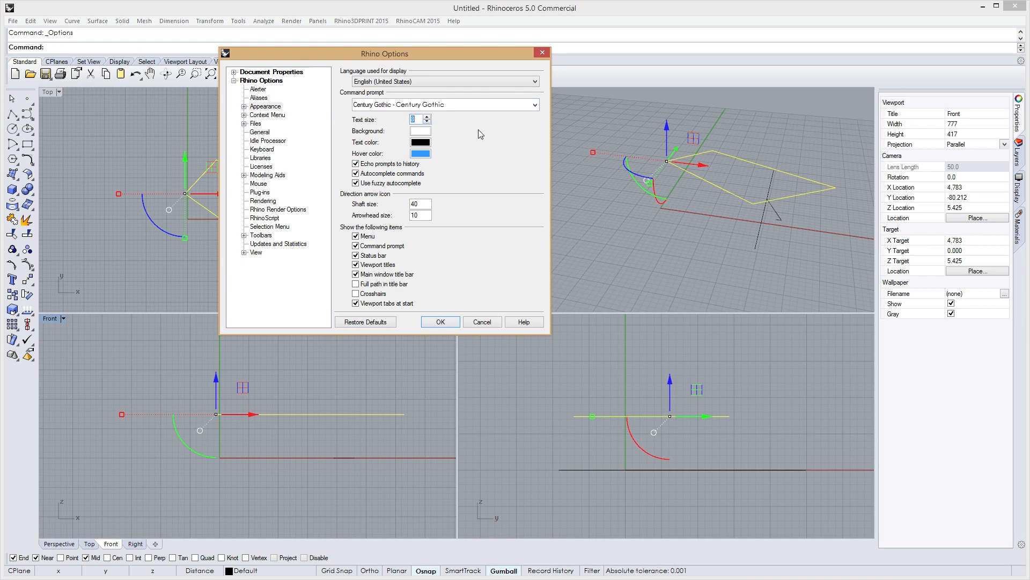
{"action": "left_click", "coordinate": [500, 105]}
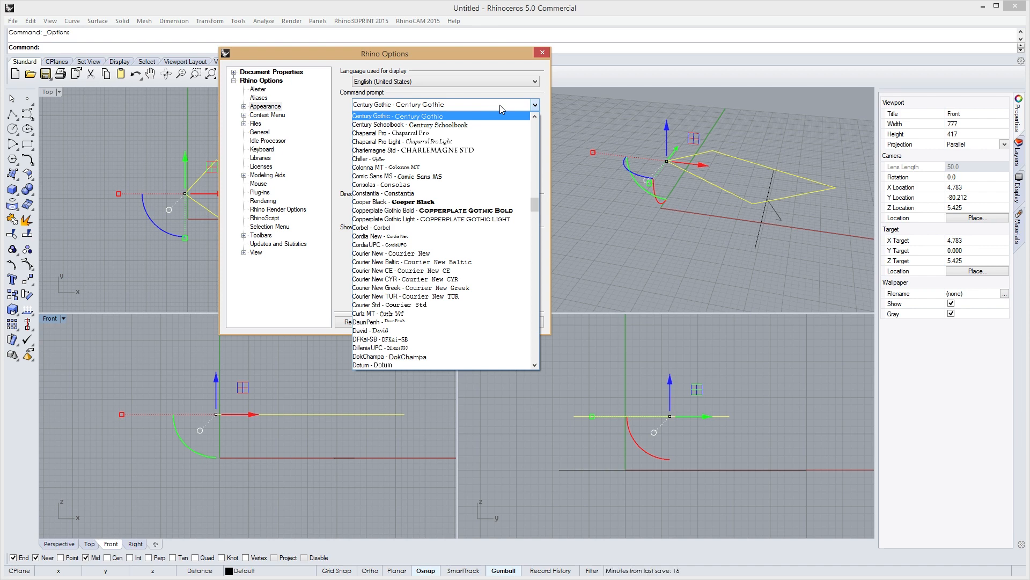
{"action": "scroll", "coordinate": [466, 206], "scroll_direction": "up", "scroll_amount": 13}
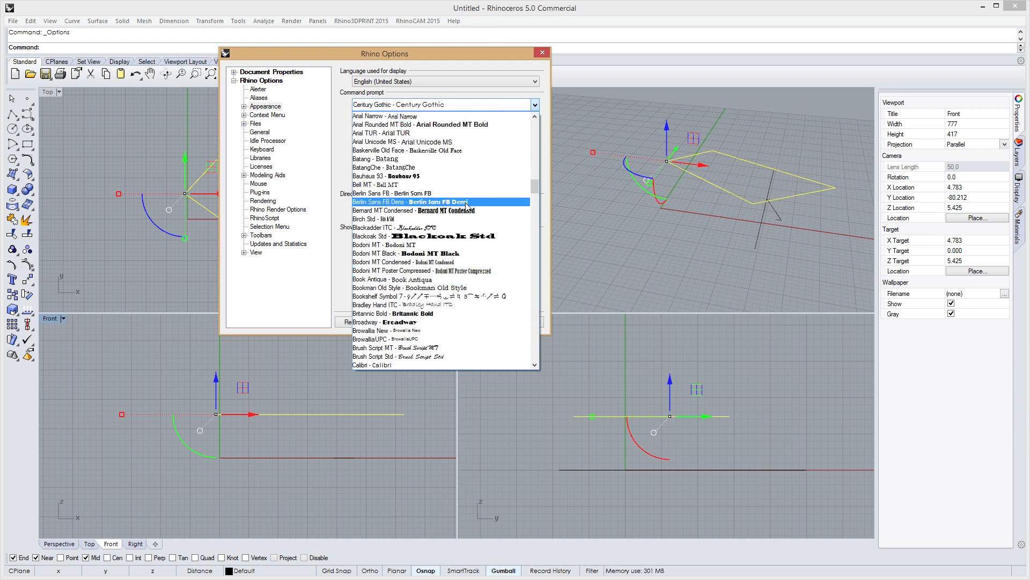
{"action": "scroll", "coordinate": [462, 203], "scroll_direction": "up", "scroll_amount": 2}
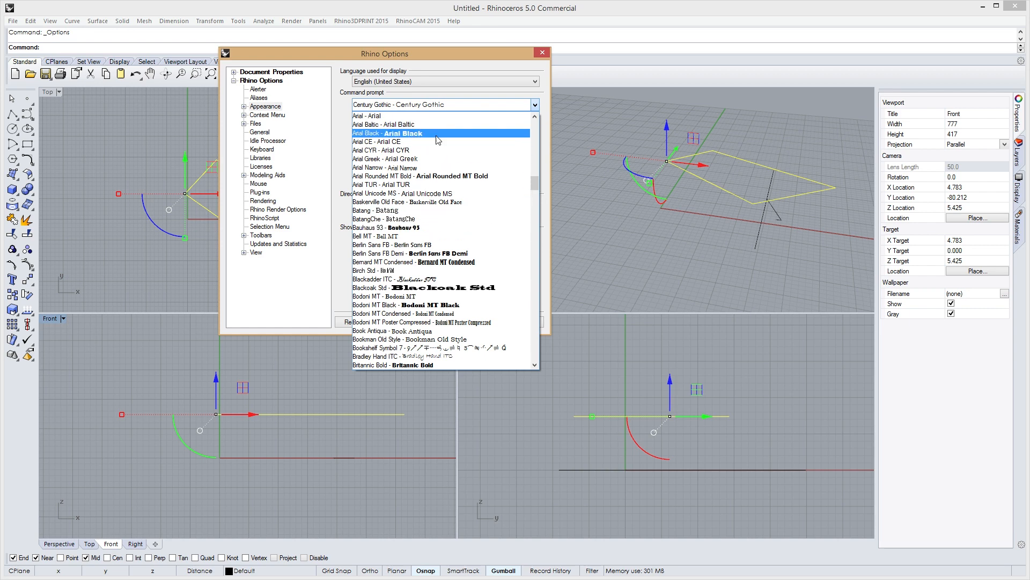
{"action": "left_click", "coordinate": [453, 116]}
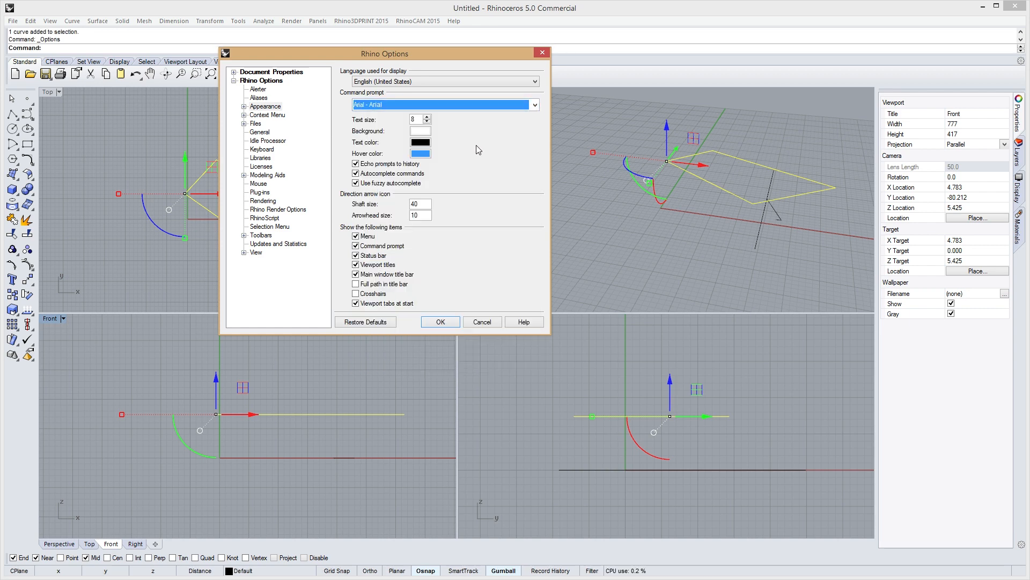
Set the command prompt background color to Gray.
{"action": "left_click", "coordinate": [420, 131]}
{"action": "left_click", "coordinate": [304, 121]}
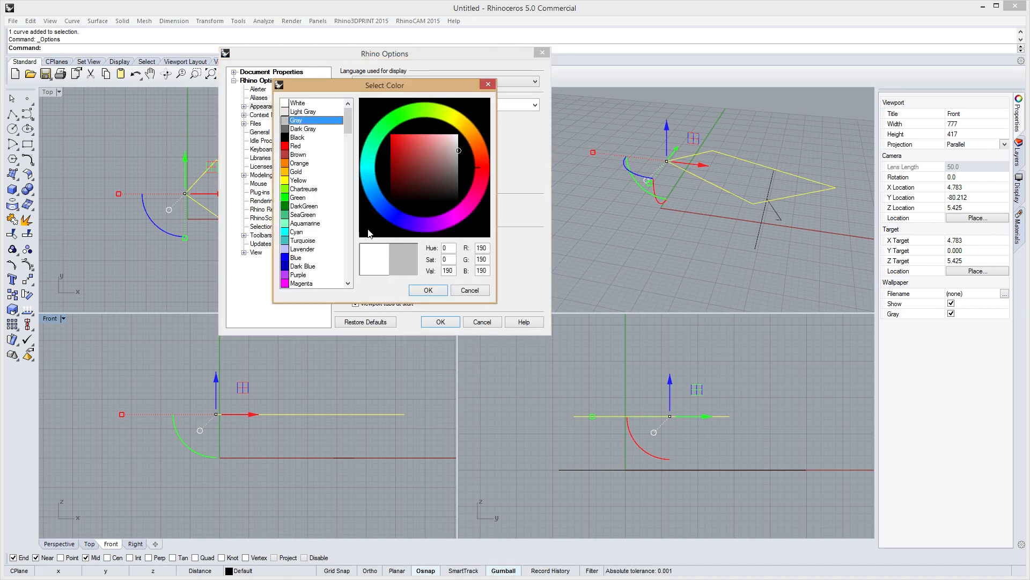
{"action": "left_click", "coordinate": [429, 291]}
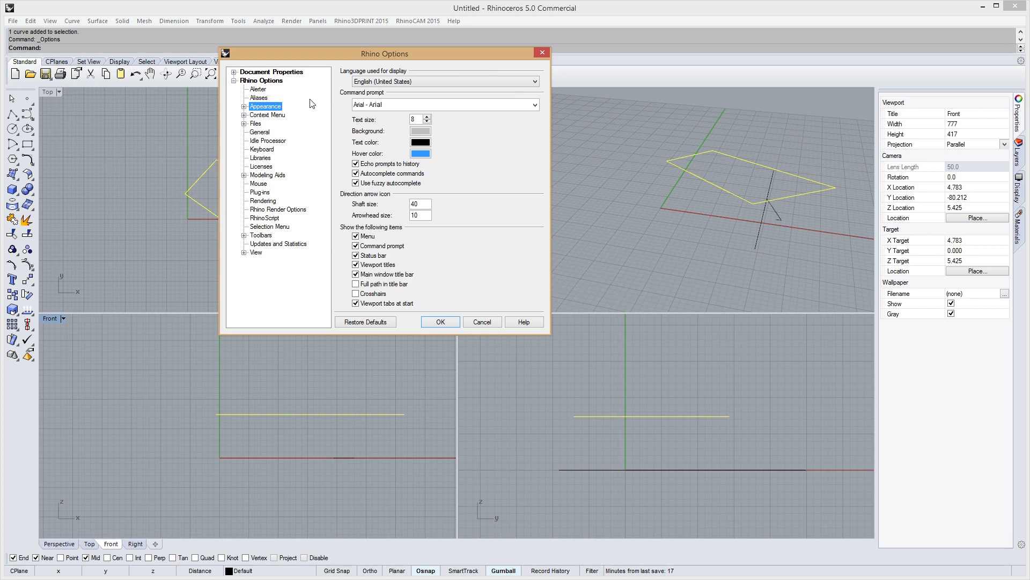
Set the command prompt background color to Light Gray.
{"action": "left_click", "coordinate": [426, 134]}
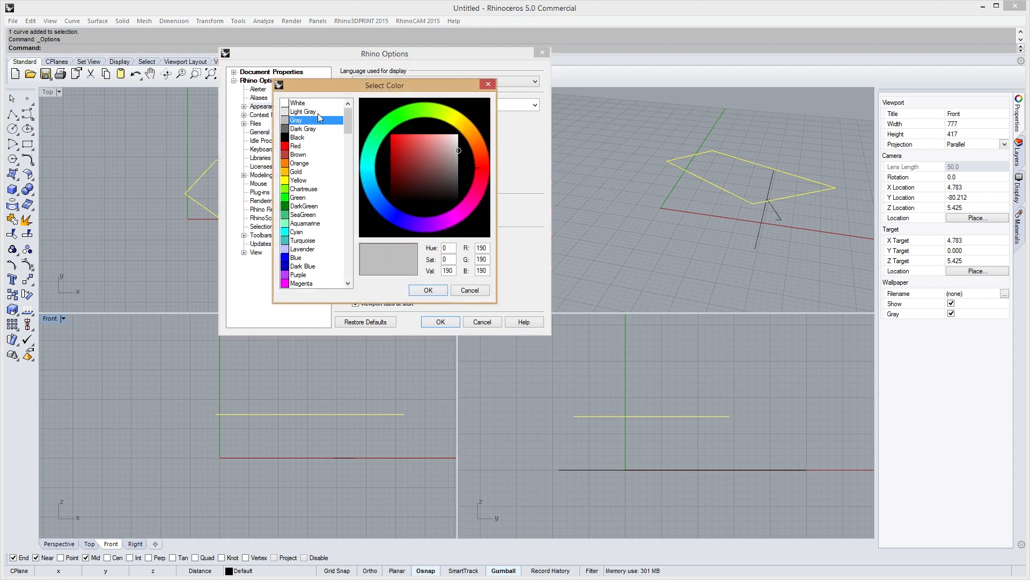
{"action": "left_click", "coordinate": [311, 104]}
{"action": "left_click", "coordinate": [303, 112]}
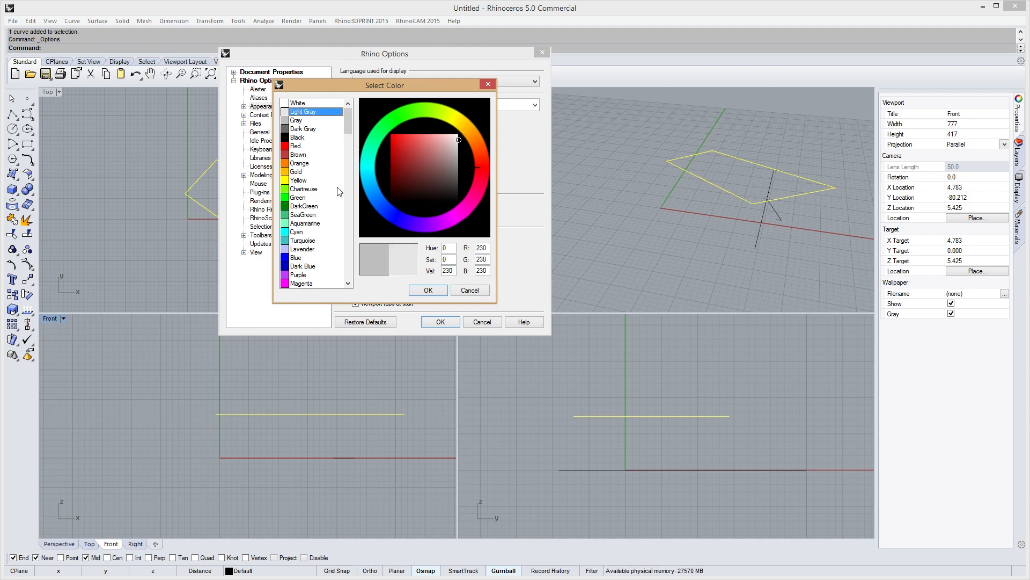
{"action": "left_click", "coordinate": [429, 288]}
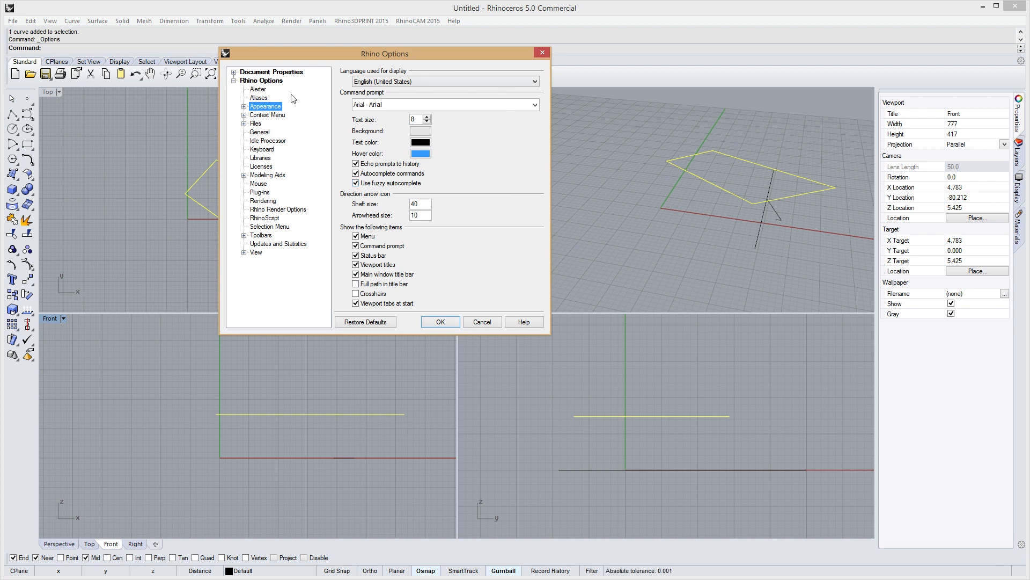
Examine the Colors page under Appearance with the dialog moved off the curves, and accept the options.
{"action": "left_click", "coordinate": [245, 106]}
{"action": "left_click", "coordinate": [266, 115]}
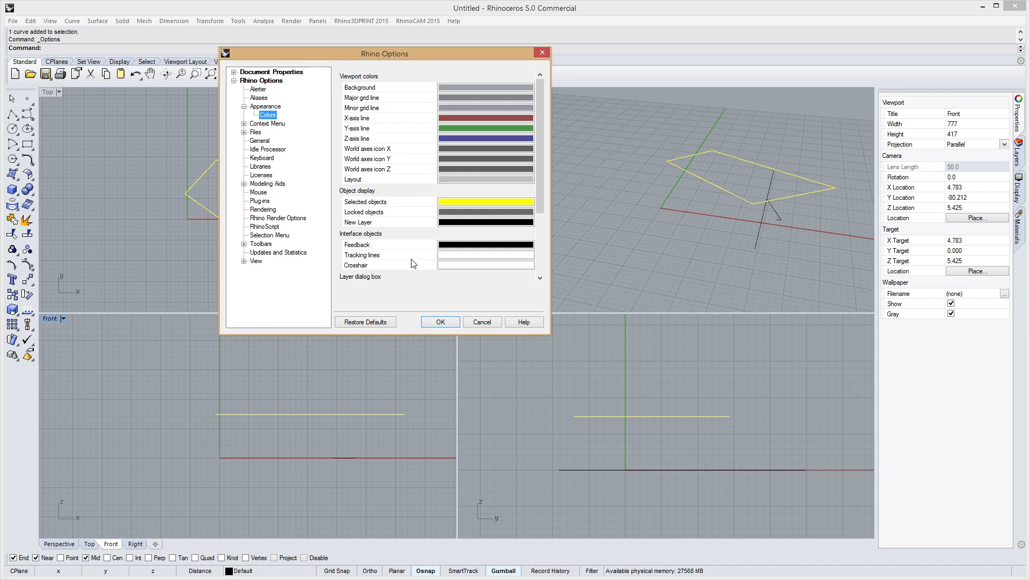
{"action": "left_click_drag", "start_coordinate": [395, 56], "coordinate": [761, 107]}
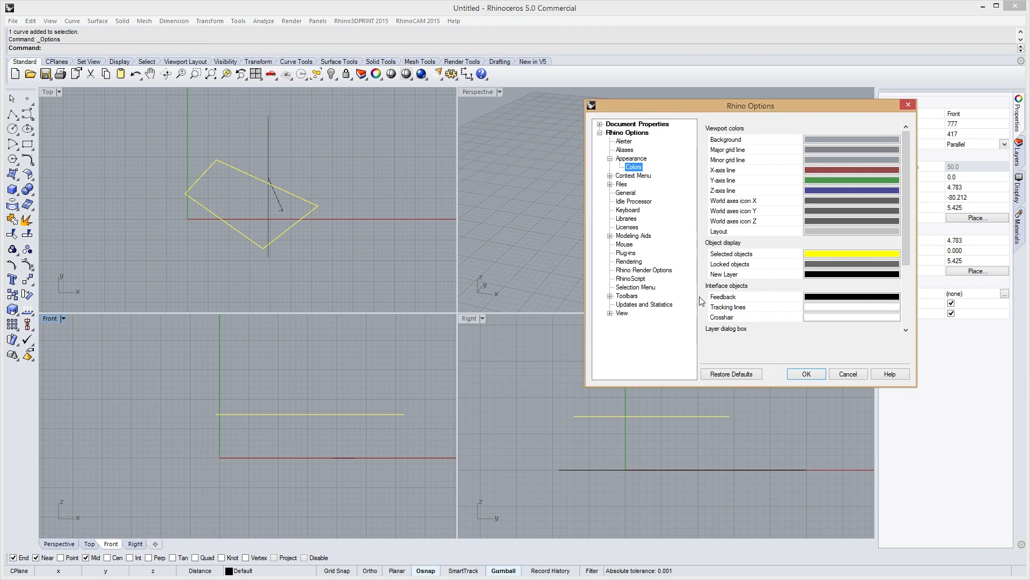
{"action": "left_click", "coordinate": [800, 374]}
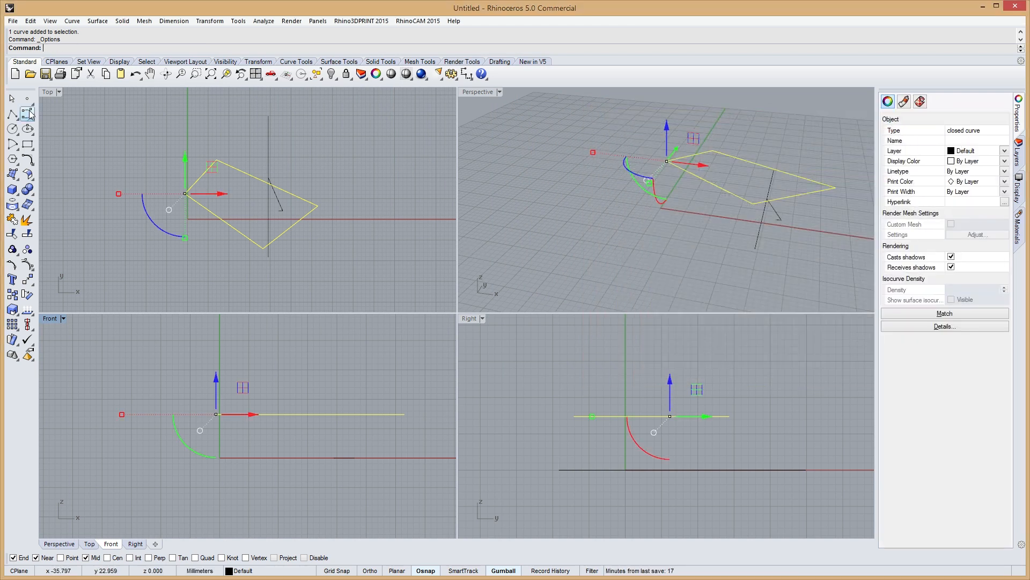
Maximize the Top viewport and delete all three curves.
{"action": "double_click", "coordinate": [48, 92]}
{"action": "right_click_drag", "start_coordinate": [569, 225], "coordinate": [533, 269]}
{"action": "scroll", "coordinate": [533, 269], "scroll_direction": "down", "scroll_amount": 2}
{"action": "right_click_drag", "start_coordinate": [386, 282], "coordinate": [420, 289]}
{"action": "left_click_drag", "start_coordinate": [282, 171], "coordinate": [657, 386]}
{"action": "key", "text": "Delete"}
{"action": "right_click_drag", "start_coordinate": [413, 229], "coordinate": [423, 248]}
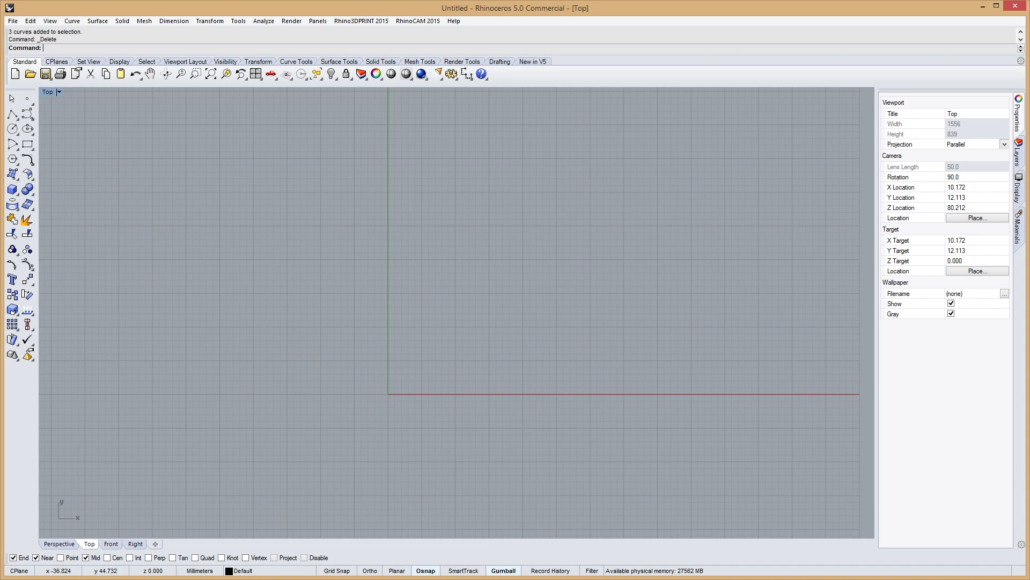
Reopen Rhino Options at the Appearance colors and set the viewport background to Dark Gray.
{"action": "left_click", "coordinate": [238, 21]}
{"action": "left_click", "coordinate": [274, 246]}
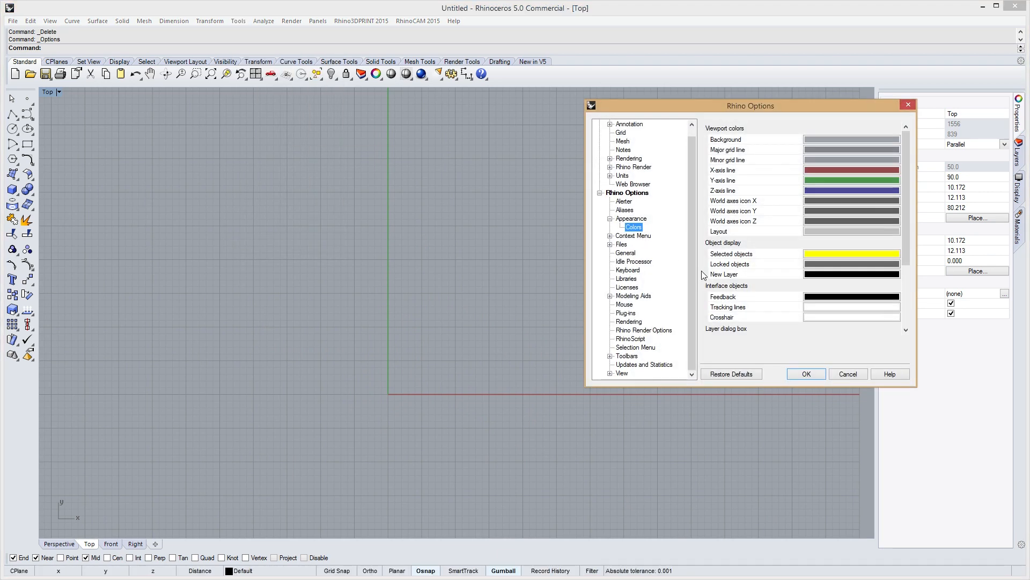
{"action": "left_click_drag", "start_coordinate": [780, 107], "coordinate": [768, 108]}
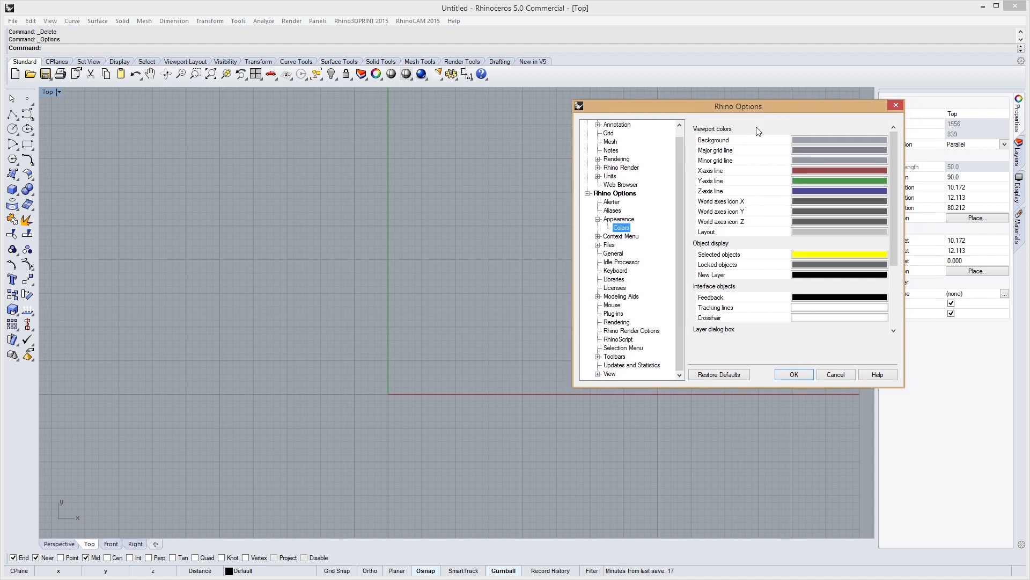
{"action": "left_click", "coordinate": [800, 140]}
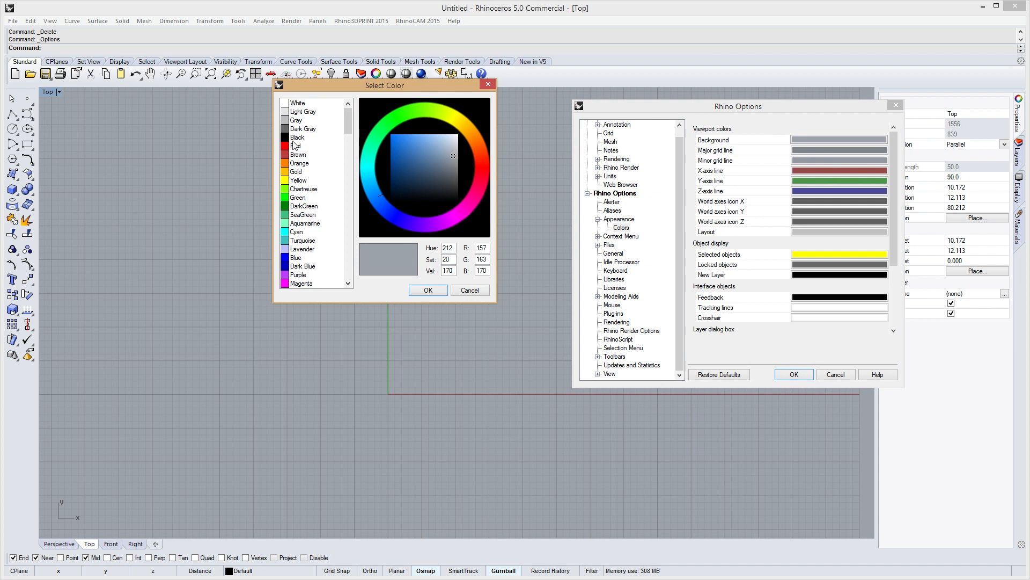
{"action": "left_click_drag", "start_coordinate": [329, 83], "coordinate": [163, 152]}
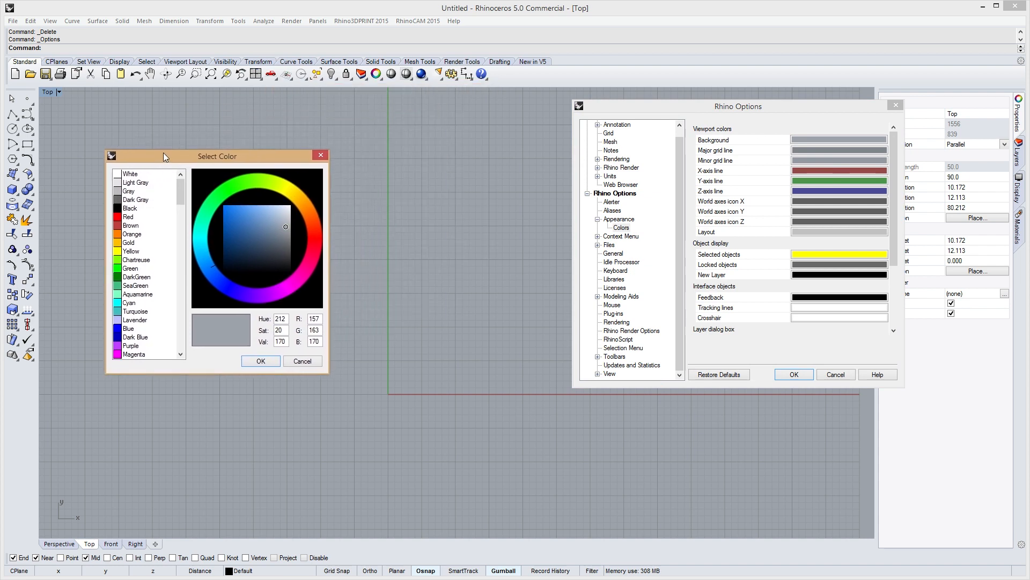
{"action": "left_click", "coordinate": [136, 200]}
{"action": "left_click", "coordinate": [261, 362]}
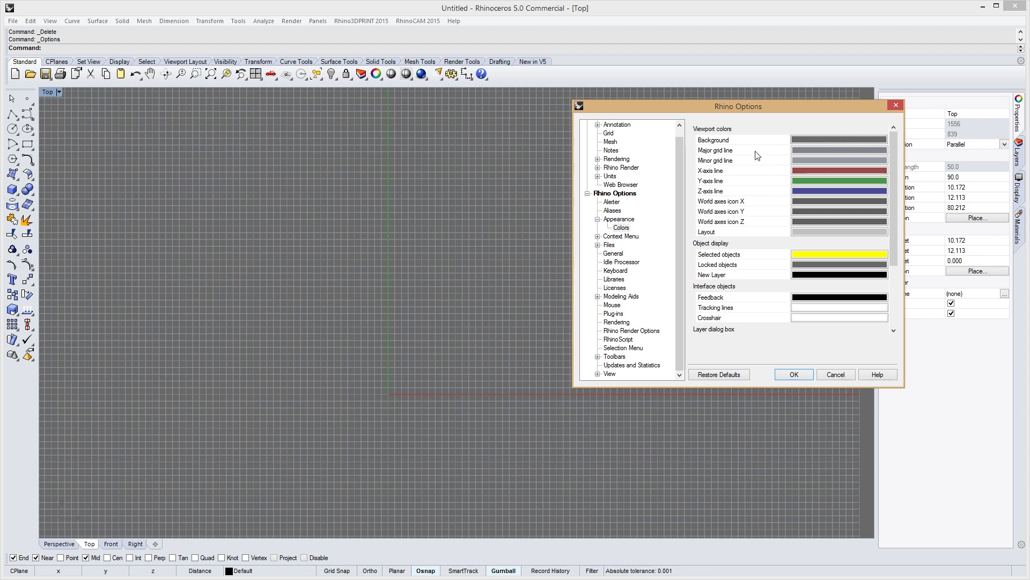
Set the major grid line color to Gray and the minor grid line color to Light Gray.
{"action": "left_click", "coordinate": [800, 150]}
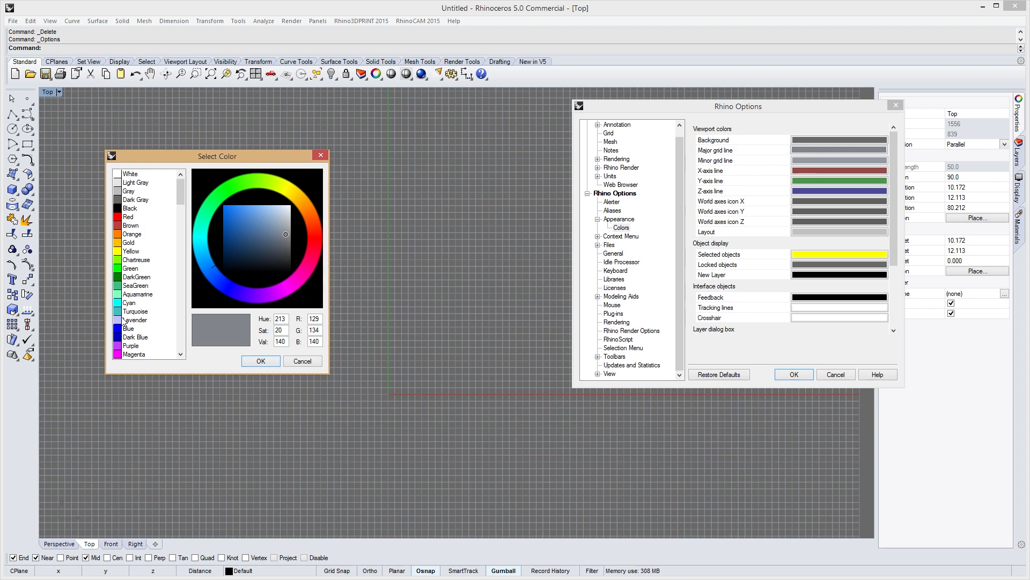
{"action": "left_click", "coordinate": [143, 191]}
{"action": "left_click", "coordinate": [260, 361]}
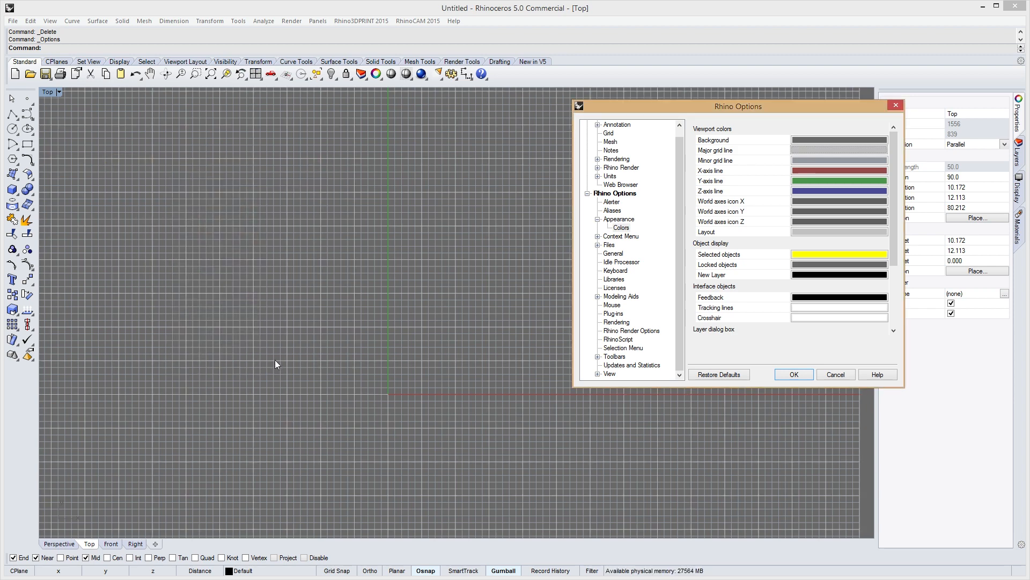
{"action": "left_click", "coordinate": [837, 160]}
{"action": "left_click", "coordinate": [134, 193]}
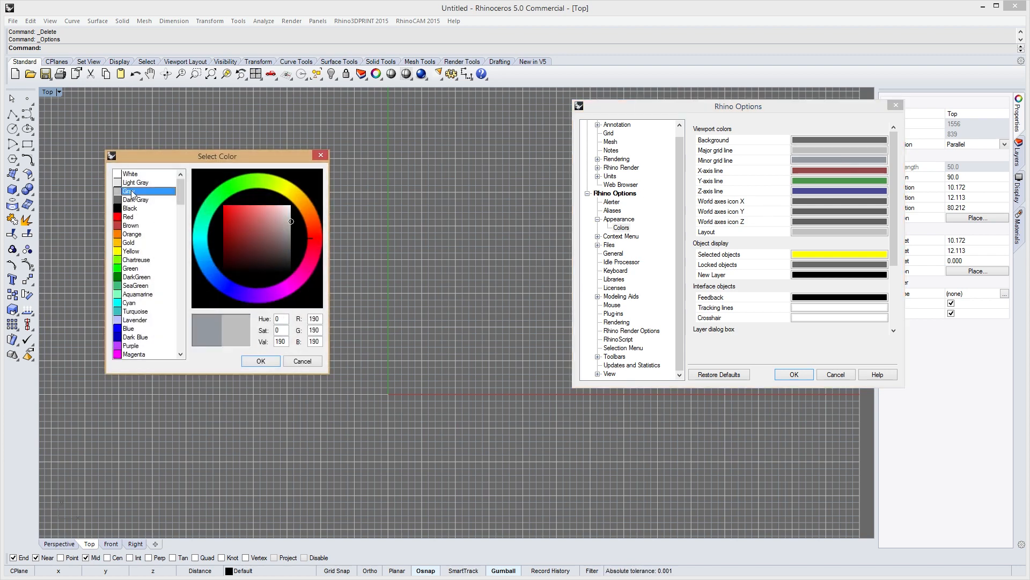
{"action": "left_click", "coordinate": [134, 183]}
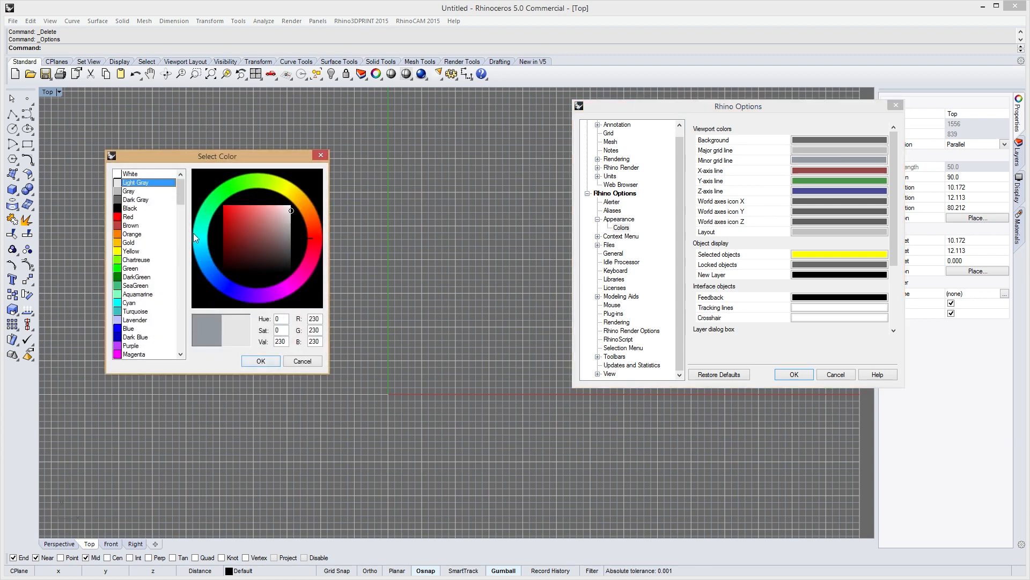
{"action": "left_click", "coordinate": [261, 360]}
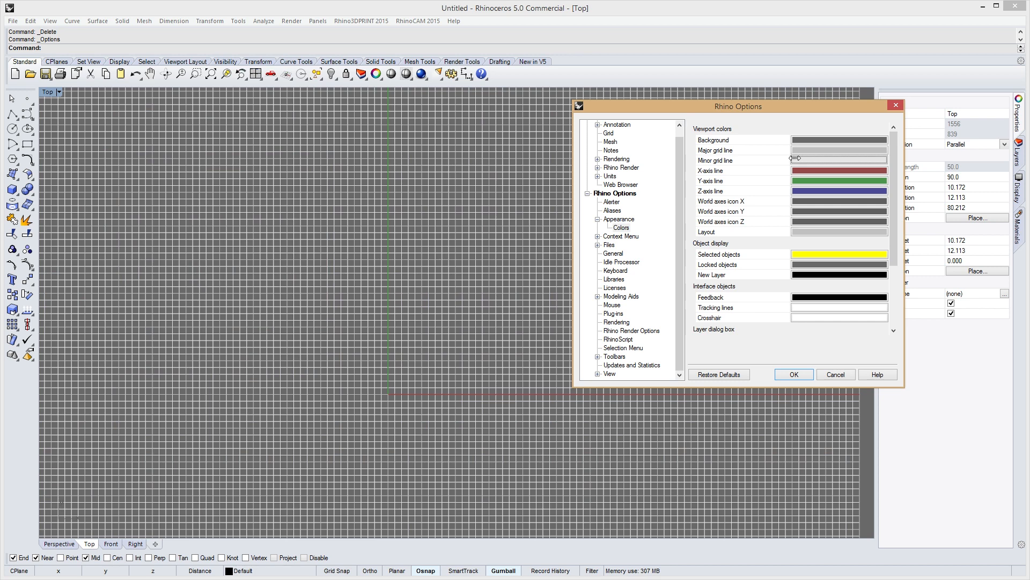
Set the major grid line color to Light Gray.
{"action": "left_click", "coordinate": [812, 151]}
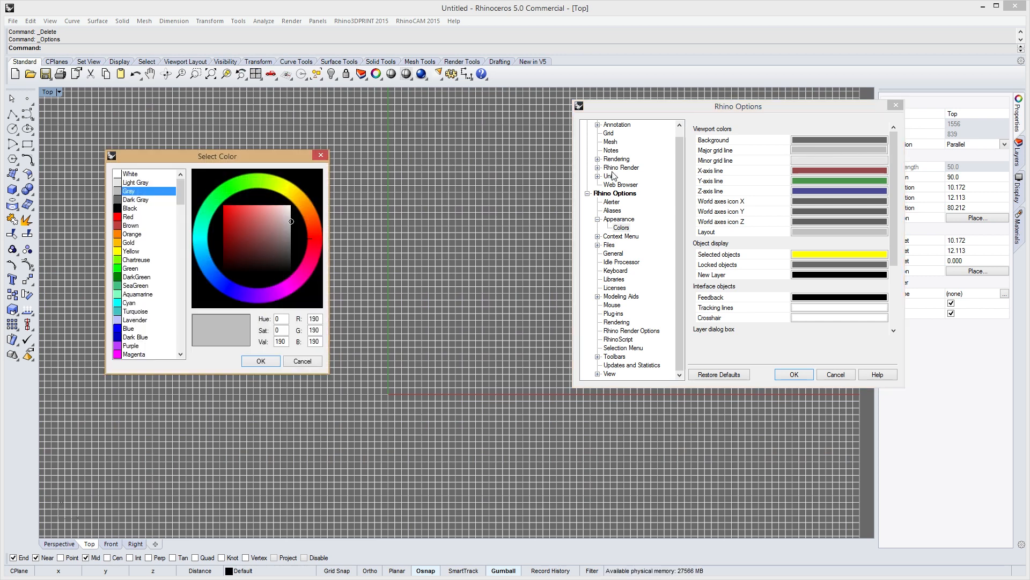
{"action": "left_click", "coordinate": [144, 183]}
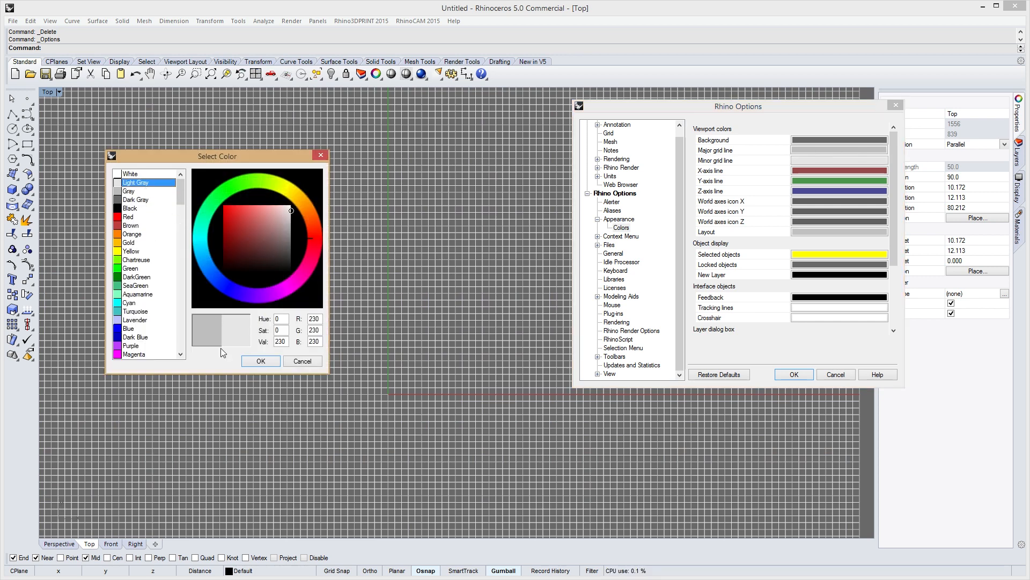
{"action": "left_click", "coordinate": [259, 361]}
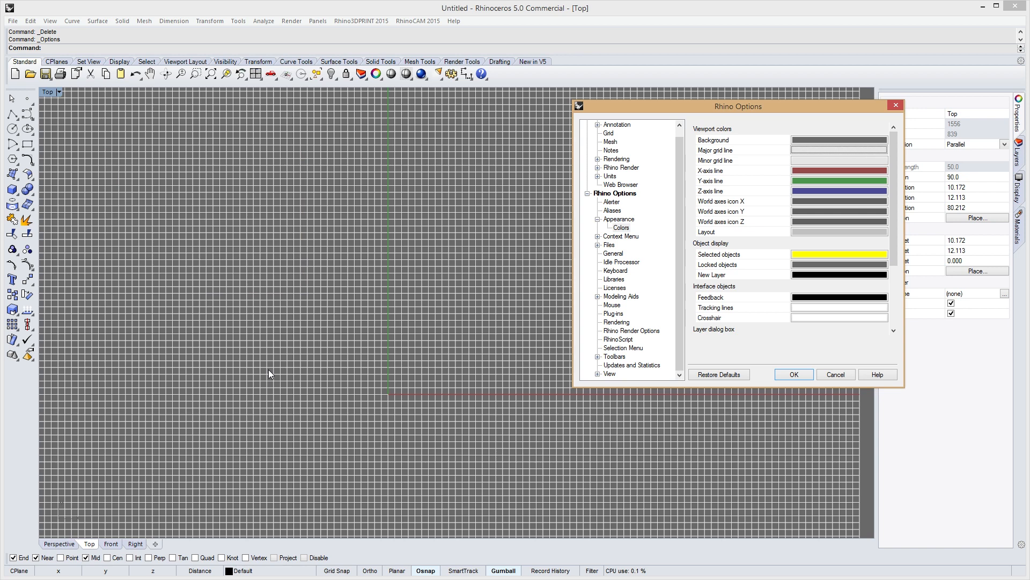
Set the minor grid line color to Dark Gray and restore the default color settings.
{"action": "left_click", "coordinate": [822, 161]}
{"action": "left_click", "coordinate": [138, 199]}
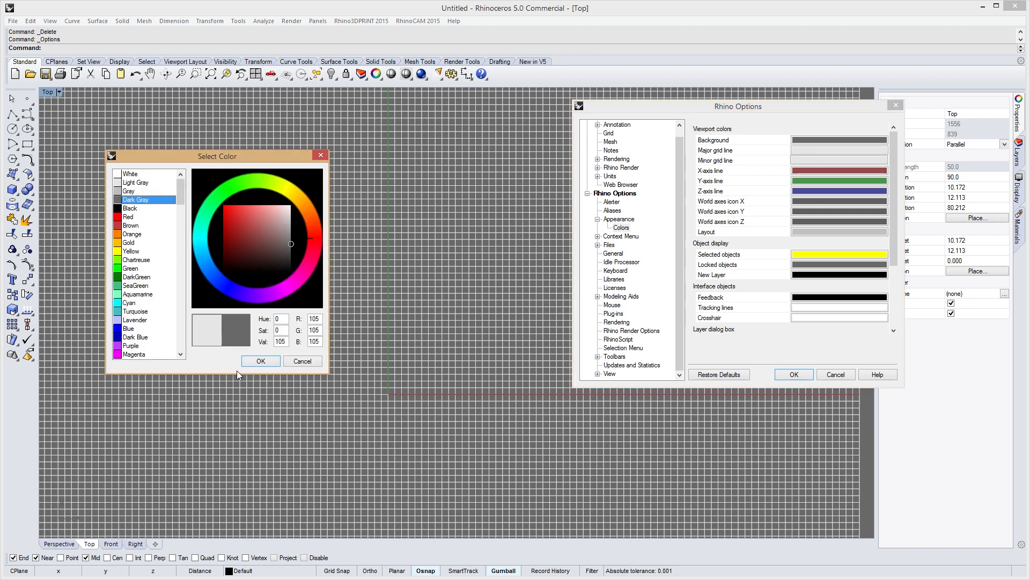
{"action": "left_click", "coordinate": [261, 360]}
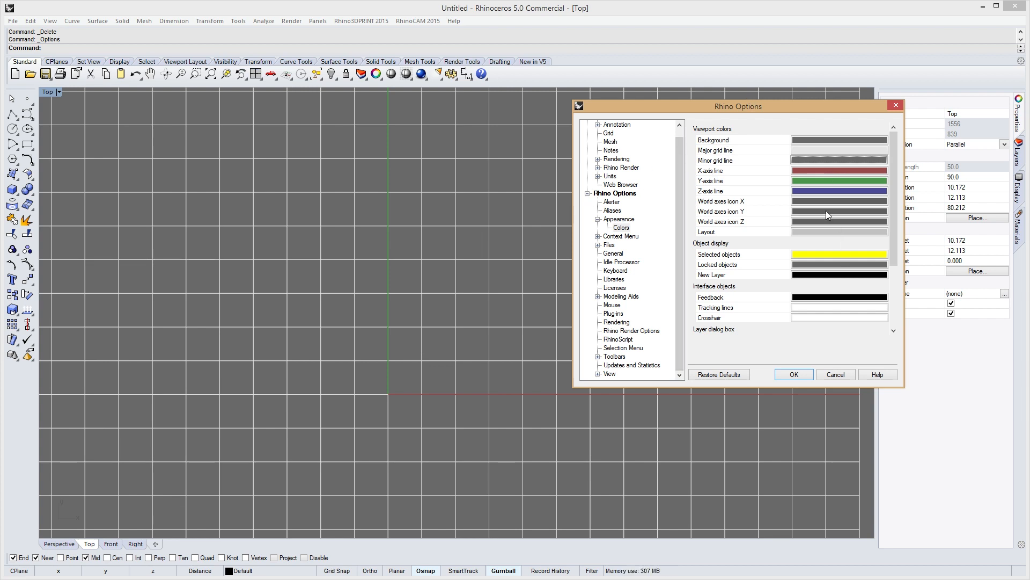
{"action": "left_click", "coordinate": [721, 379]}
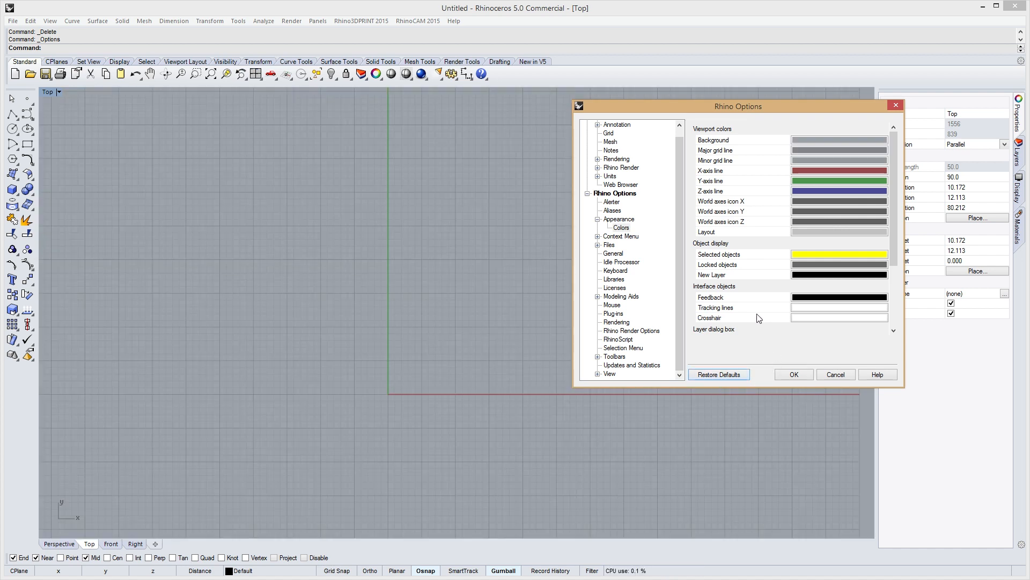
Set the viewport background to a custom gray with RGB 125, 128, 132 and restore the default color settings.
{"action": "left_click", "coordinate": [816, 140]}
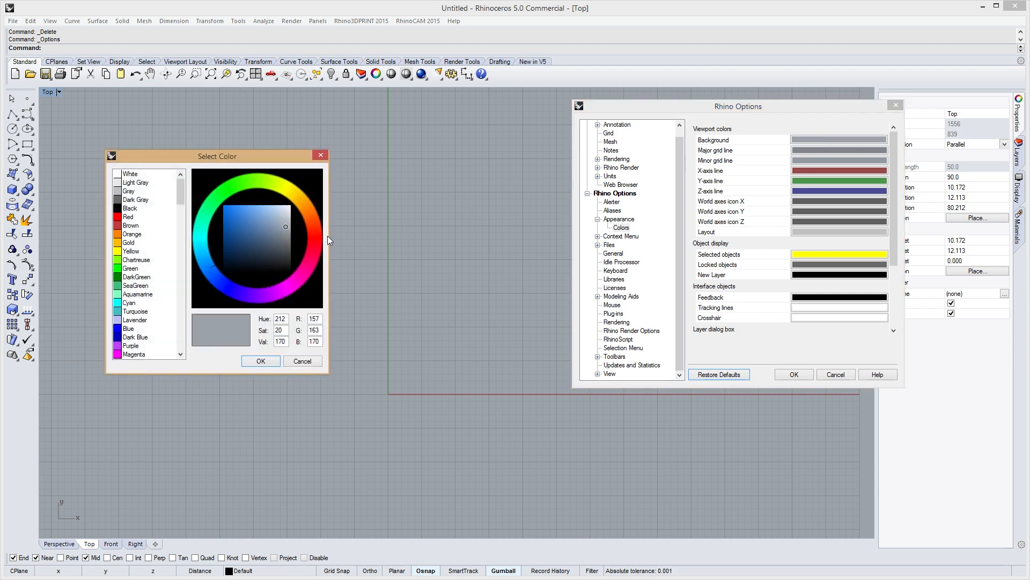
{"action": "left_click_drag", "start_coordinate": [283, 230], "coordinate": [285, 237]}
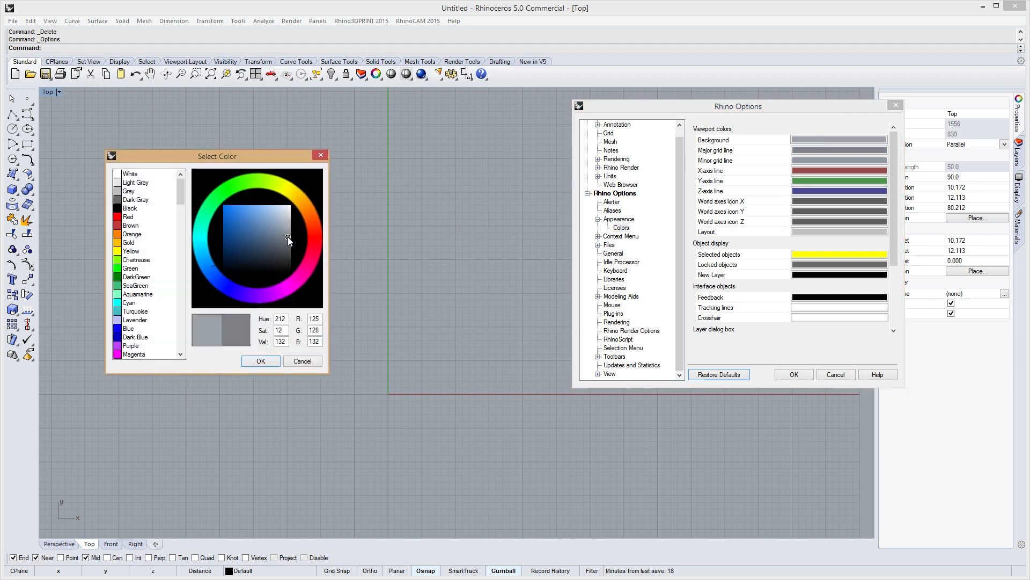
{"action": "left_click", "coordinate": [261, 362]}
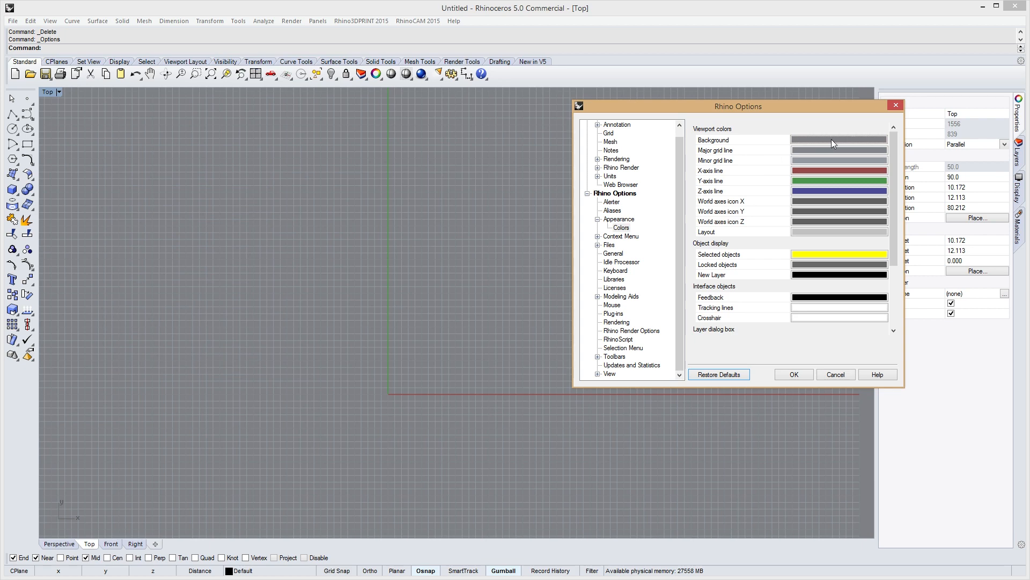
{"action": "left_click", "coordinate": [722, 374]}
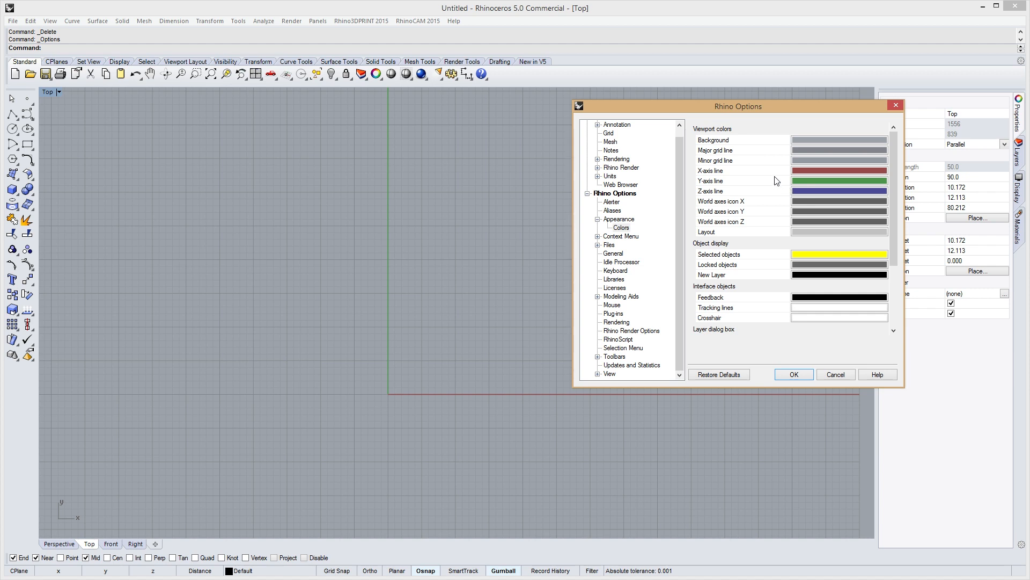
Review the general Appearance settings and the Context Menu options, including the Object Menu page.
{"action": "left_click", "coordinate": [617, 220]}
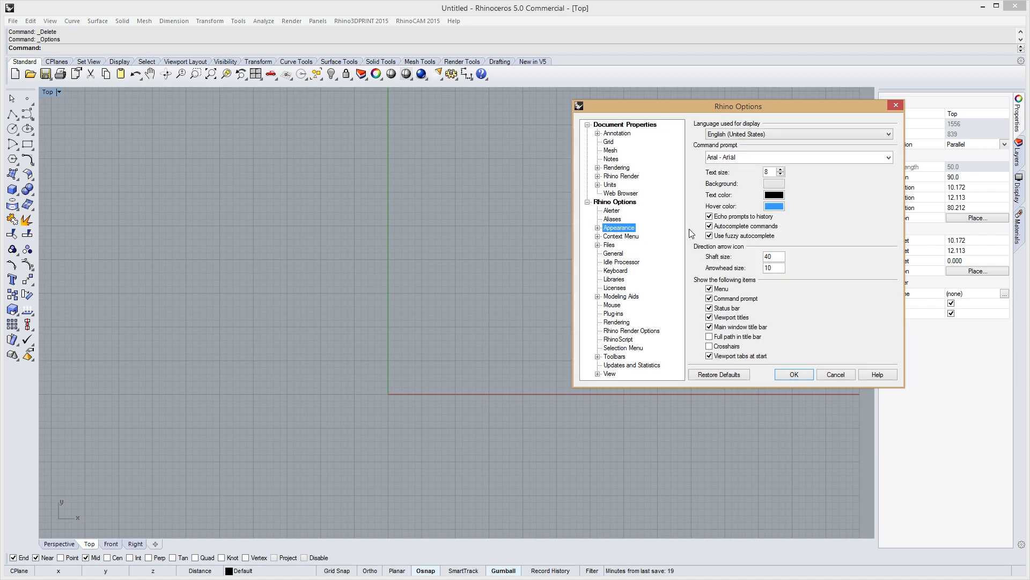
{"action": "left_click", "coordinate": [603, 236]}
{"action": "left_click", "coordinate": [599, 236]}
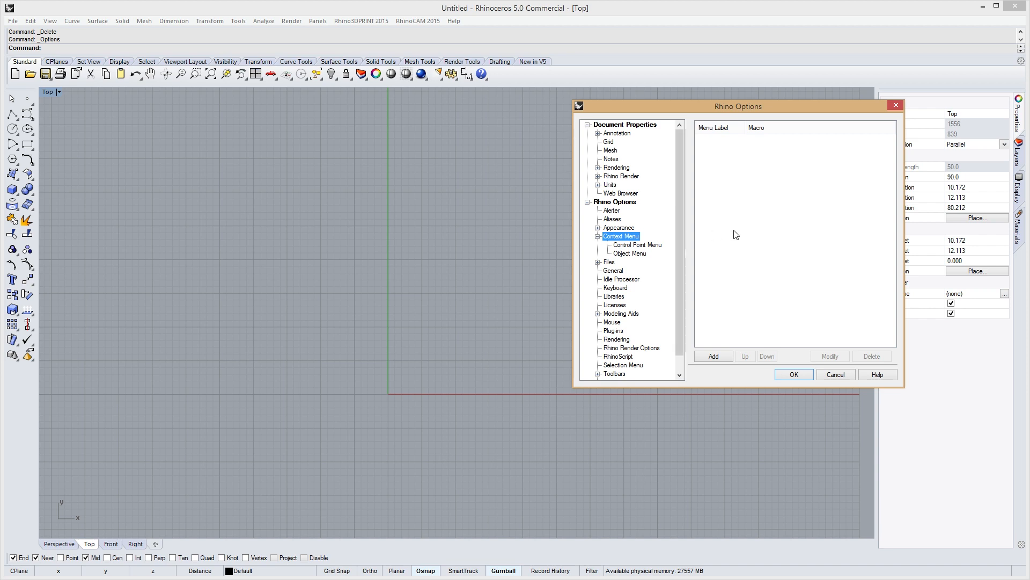
{"action": "left_click", "coordinate": [629, 255]}
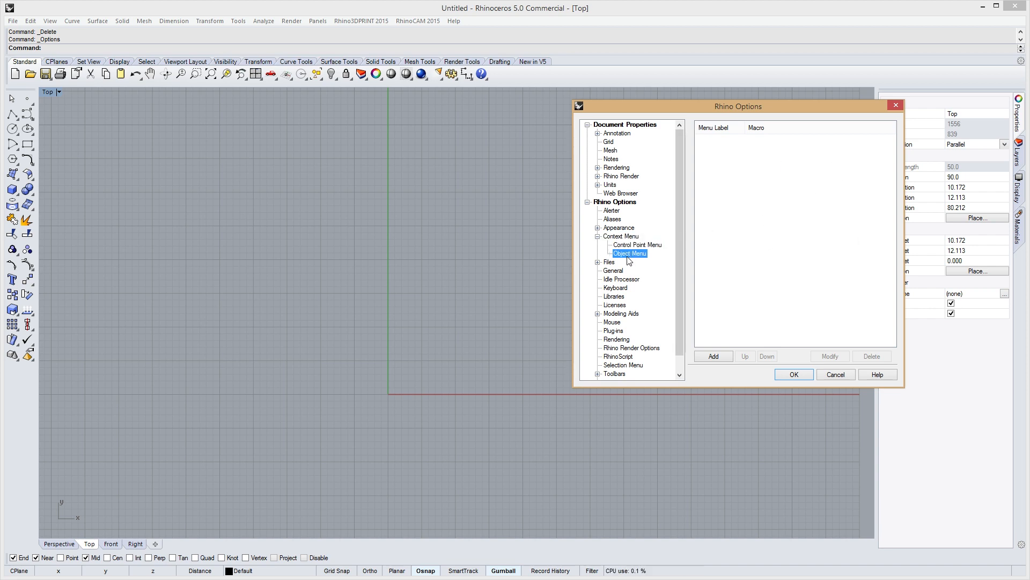
{"action": "left_click", "coordinate": [597, 236]}
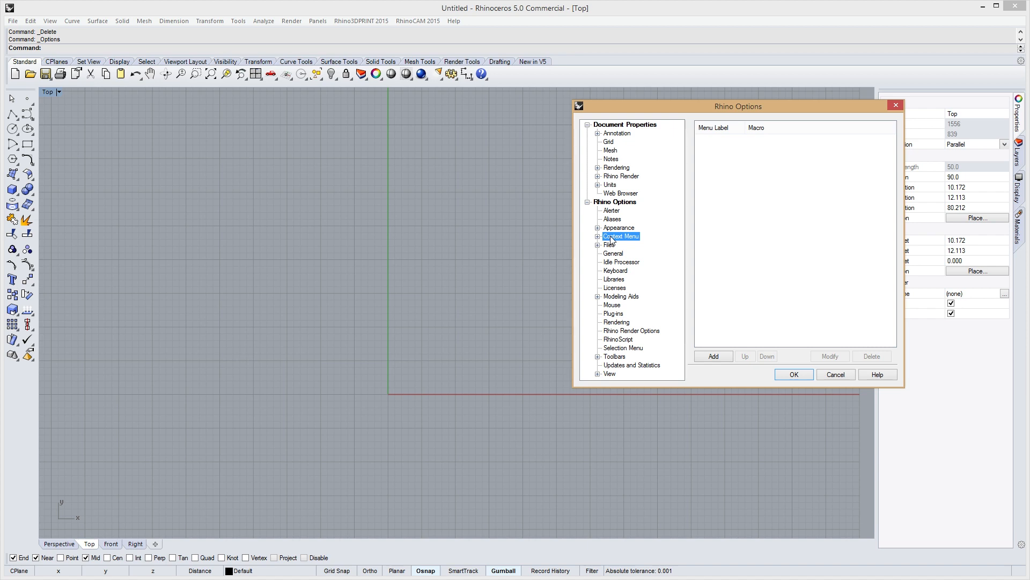
Examine the Files options, including the template files location and the autosave settings.
{"action": "left_click", "coordinate": [598, 245]}
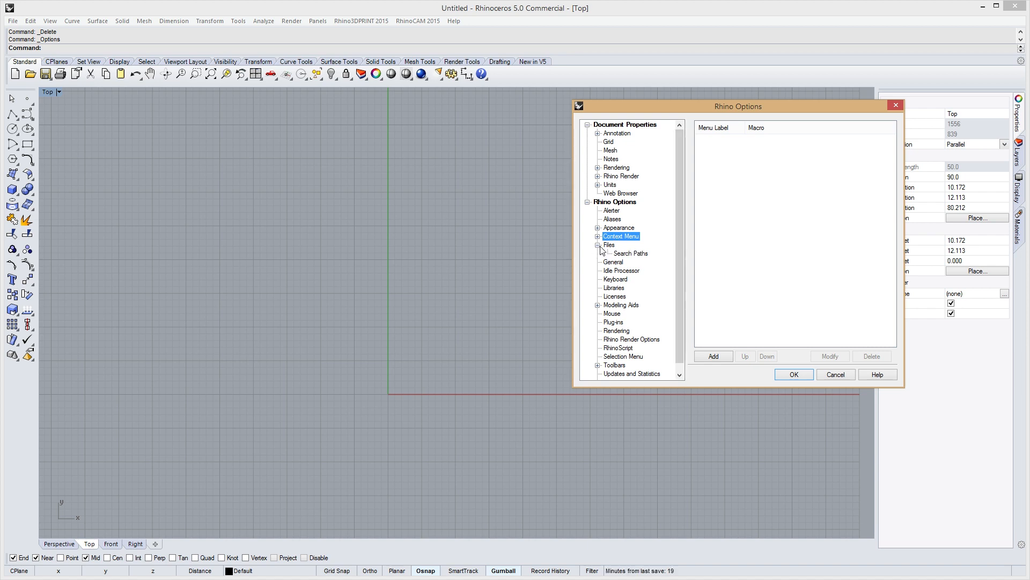
{"action": "left_click", "coordinate": [609, 246]}
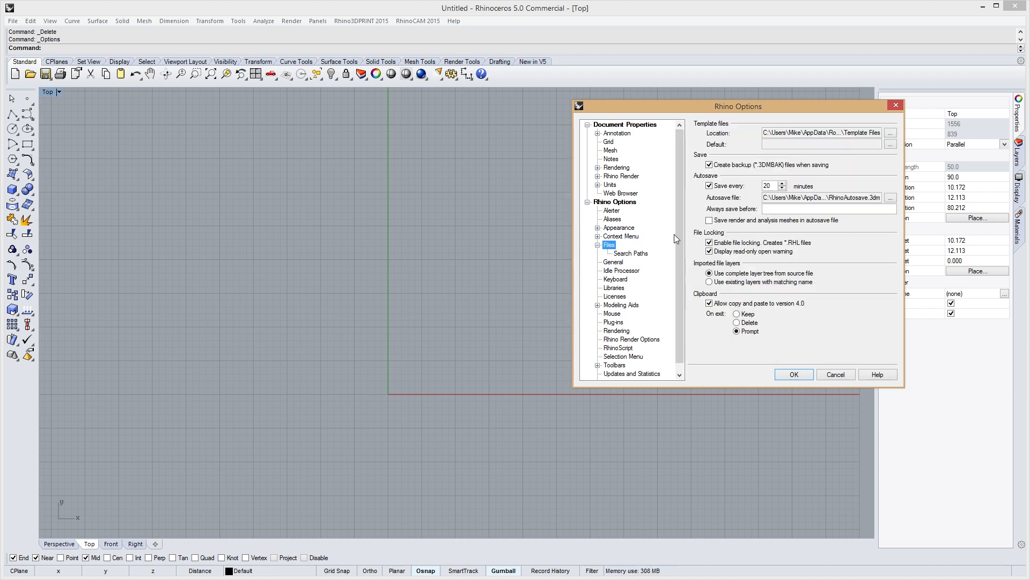
{"action": "left_click_drag", "start_coordinate": [769, 133], "coordinate": [900, 125]}
{"action": "left_click", "coordinate": [831, 130]}
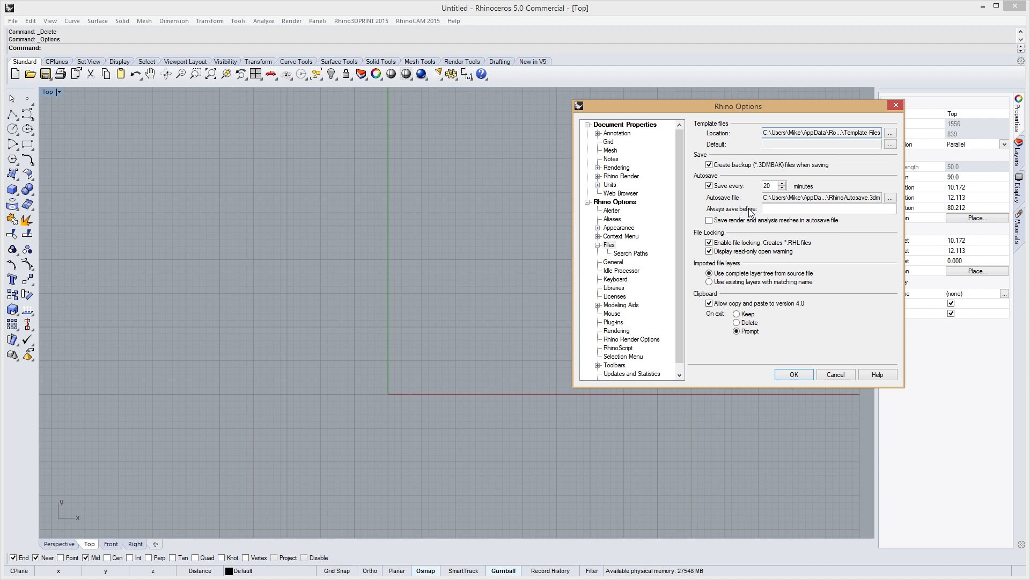
{"action": "left_click", "coordinate": [597, 245]}
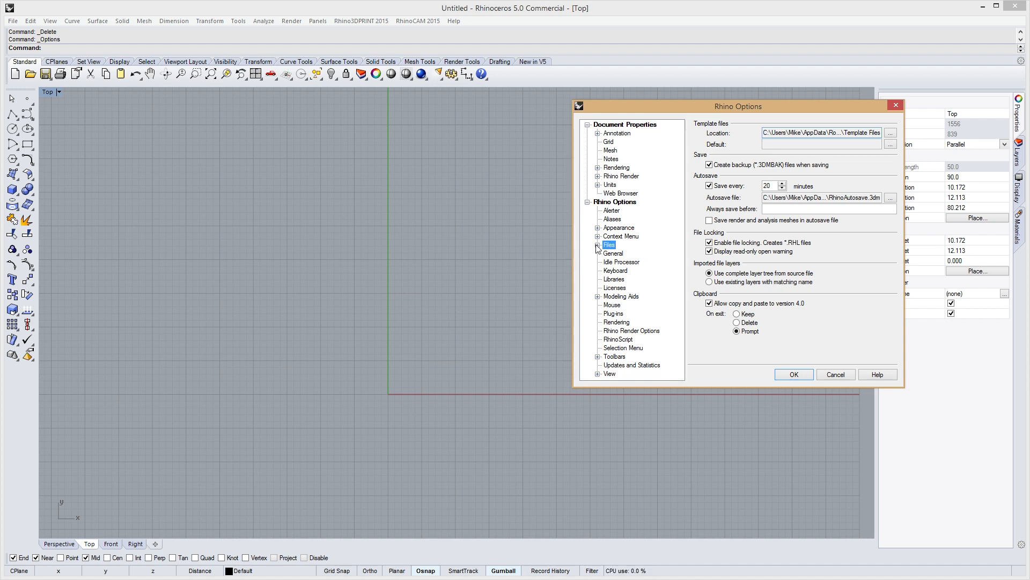
Review the General, Idle Processor, Keyboard, Libraries and Licenses option pages.
{"action": "left_click", "coordinate": [615, 253]}
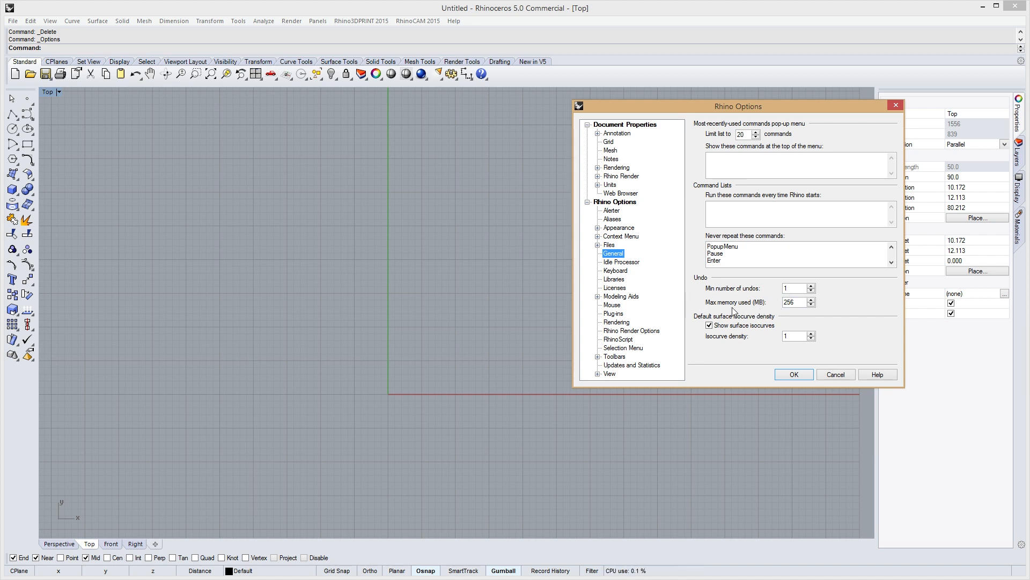
{"action": "left_click", "coordinate": [621, 262]}
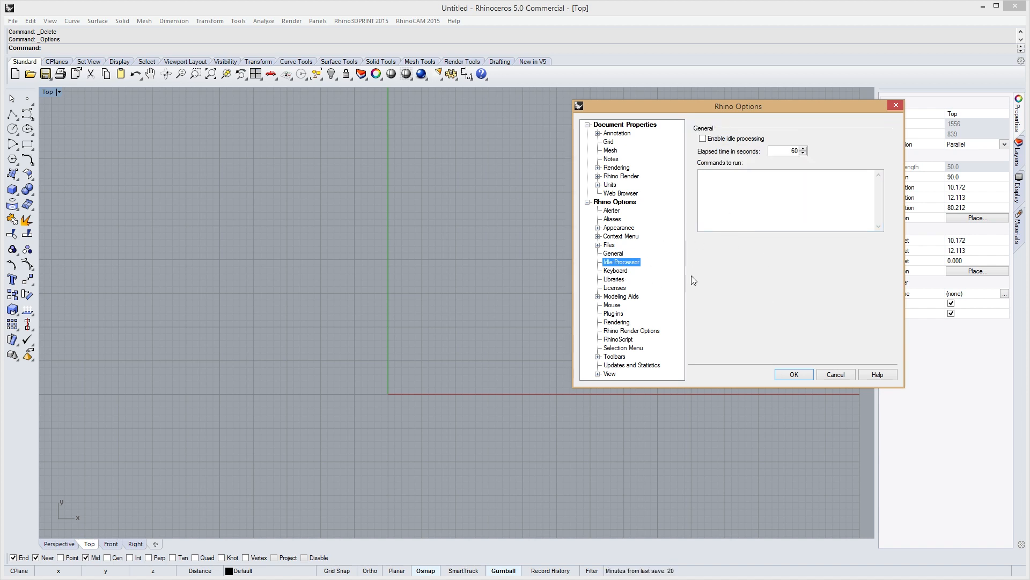
{"action": "left_click", "coordinate": [616, 271]}
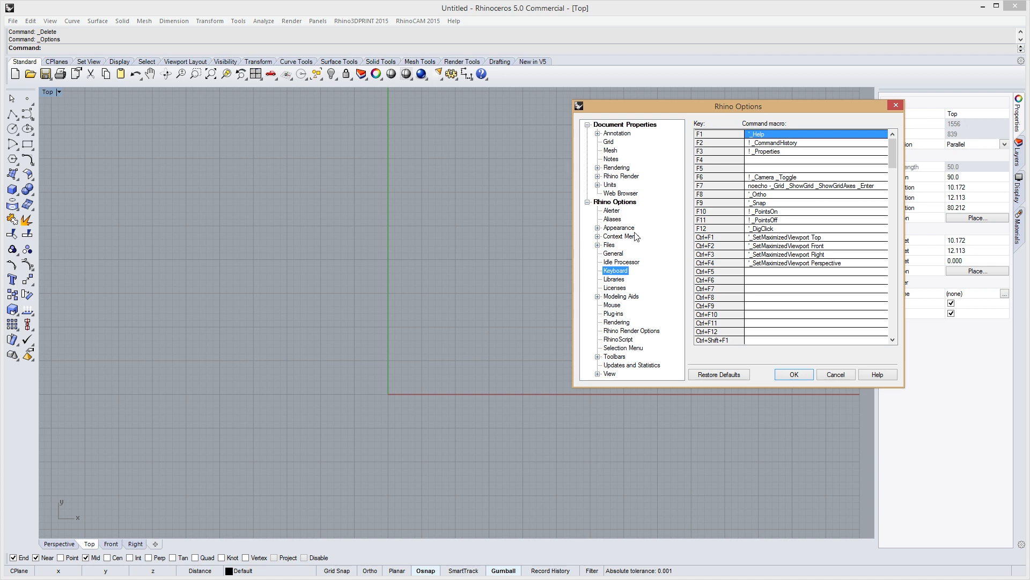
{"action": "left_click", "coordinate": [613, 280]}
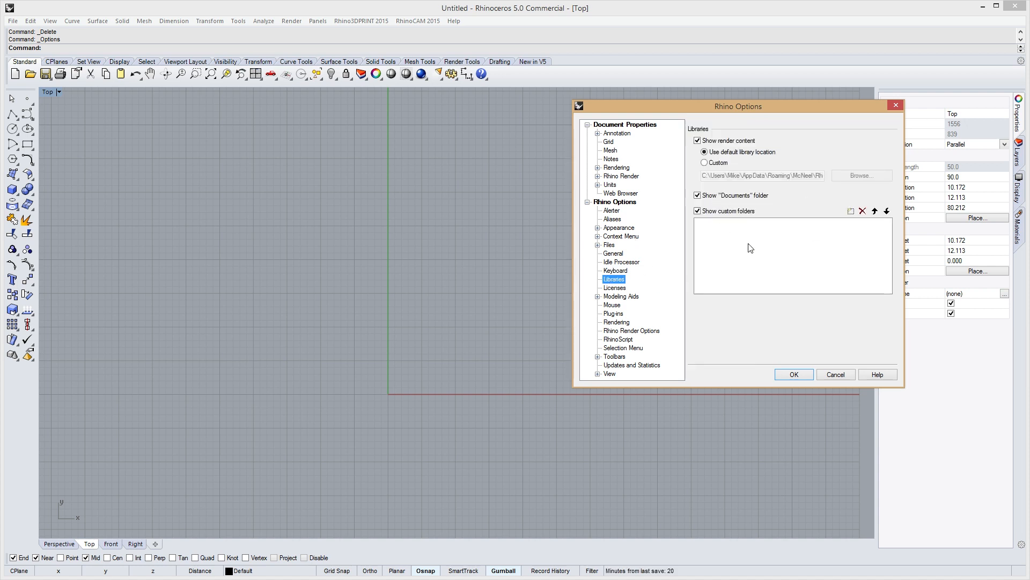
{"action": "left_click", "coordinate": [616, 289]}
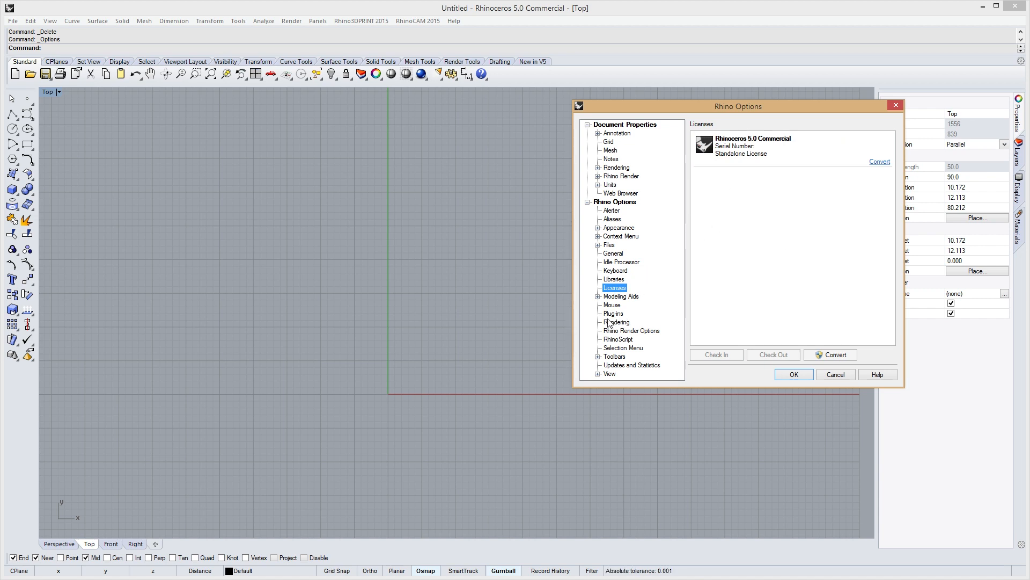
Examine the Modeling Aids options together with their Nudge, SmartTrack, Cursor ToolTips and Gumball pages.
{"action": "left_click", "coordinate": [632, 299]}
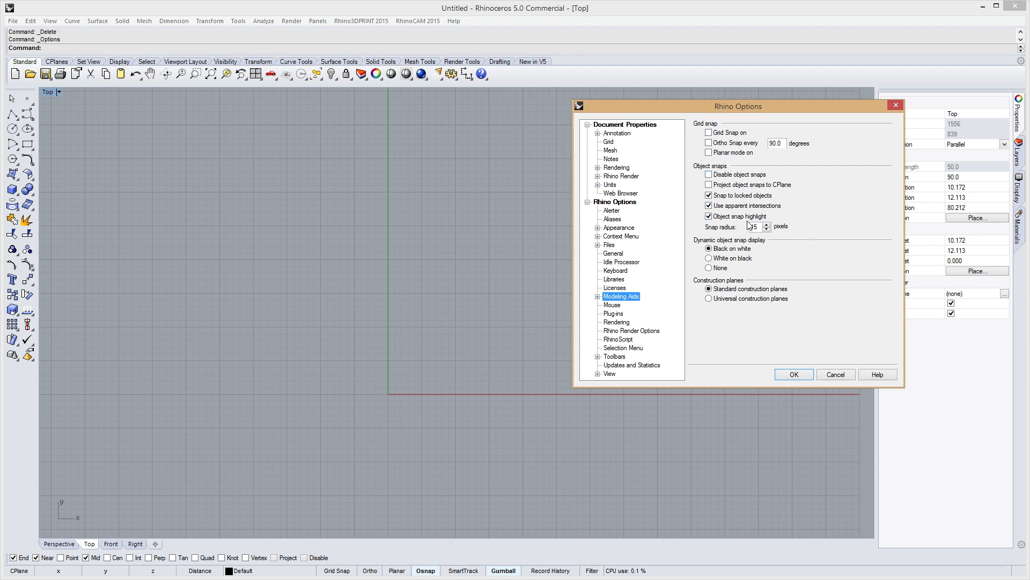
{"action": "left_click", "coordinate": [597, 297]}
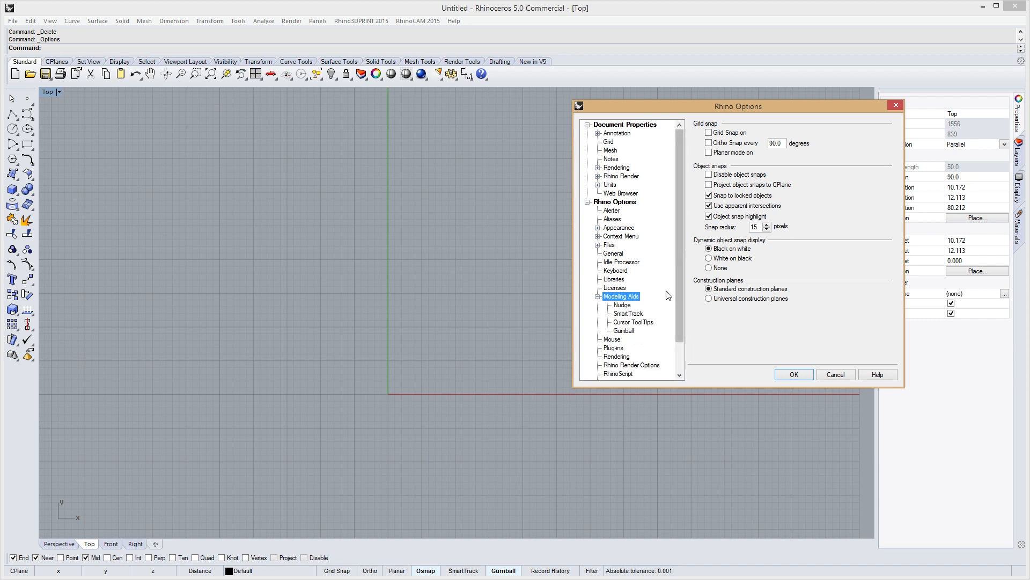
{"action": "left_click", "coordinate": [623, 305]}
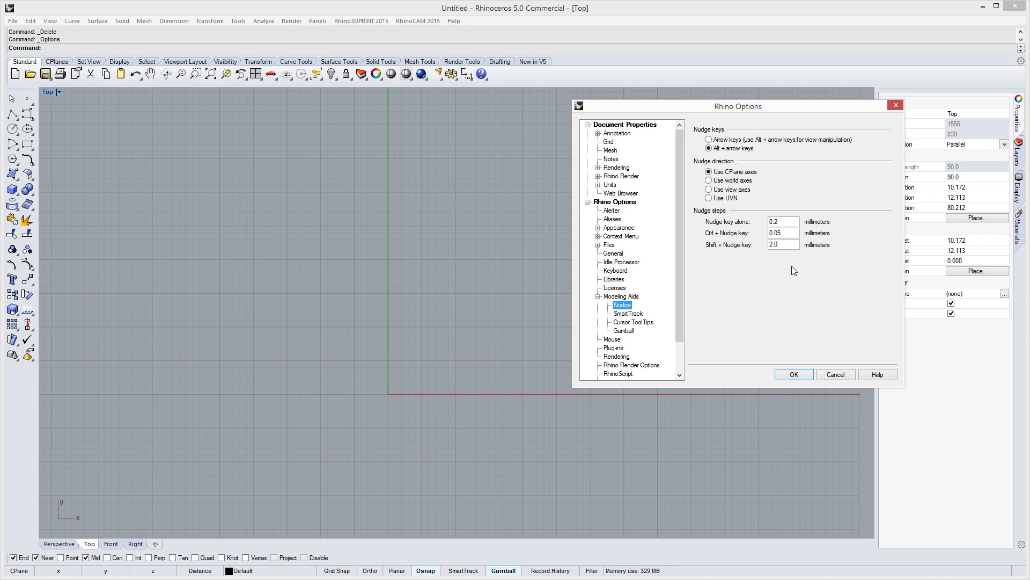
{"action": "left_click", "coordinate": [626, 314]}
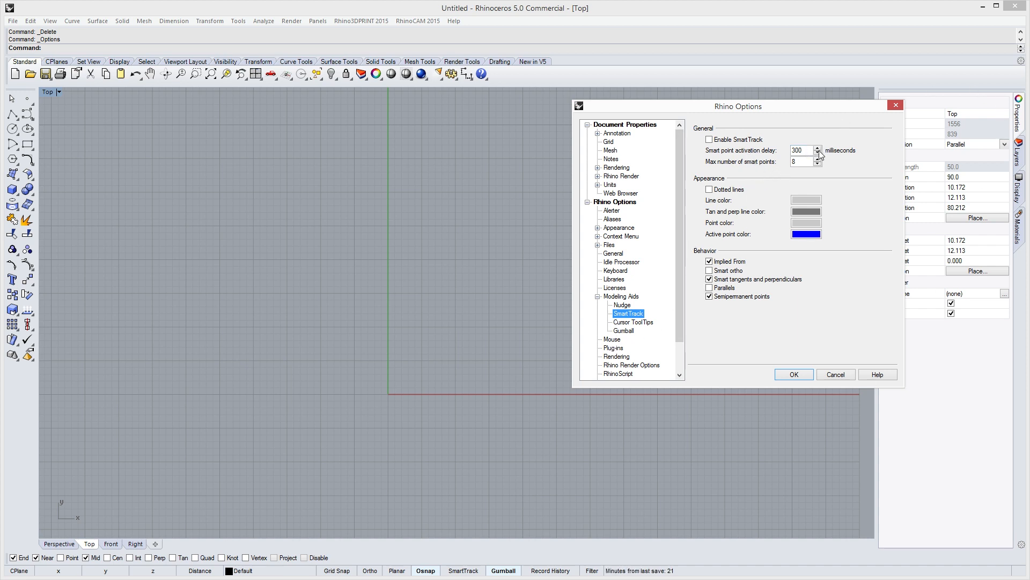
{"action": "left_click", "coordinate": [793, 162]}
{"action": "left_click", "coordinate": [634, 322]}
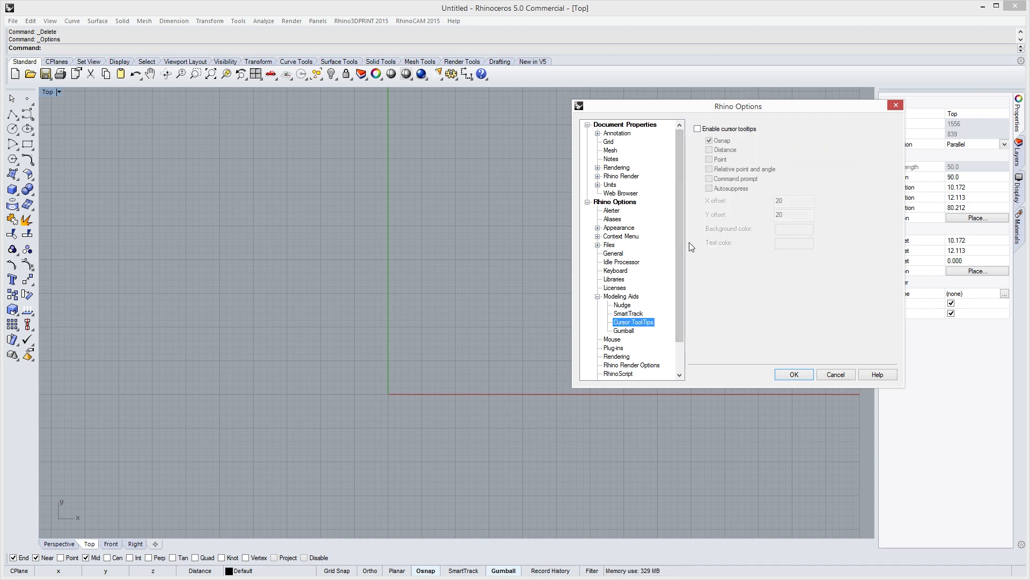
{"action": "left_click", "coordinate": [623, 330]}
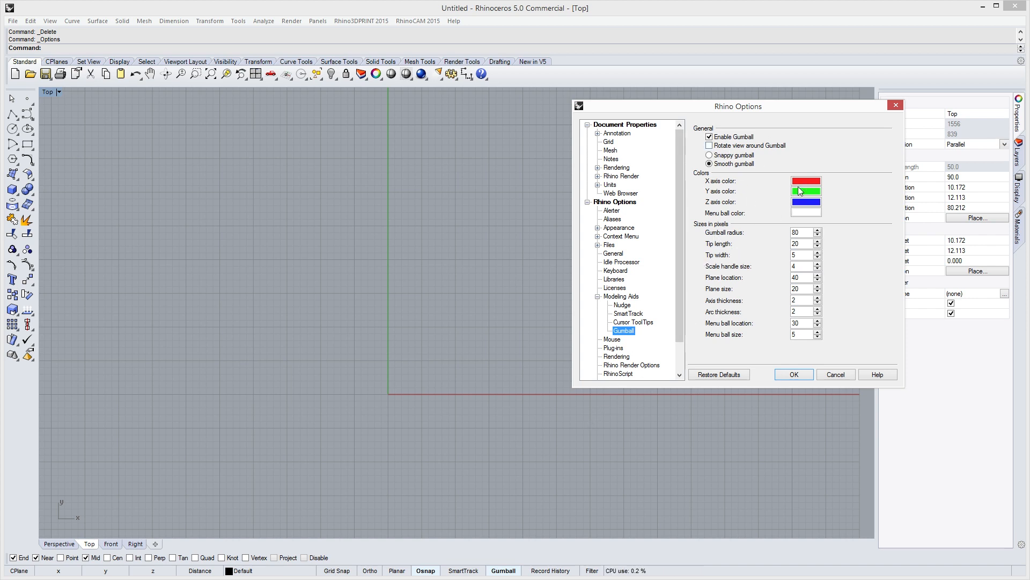
{"action": "left_click", "coordinate": [598, 297]}
Examine the Mouse options, including the toolbars available for the middle mouse button popup, and the list of plug-ins.
{"action": "left_click", "coordinate": [612, 305]}
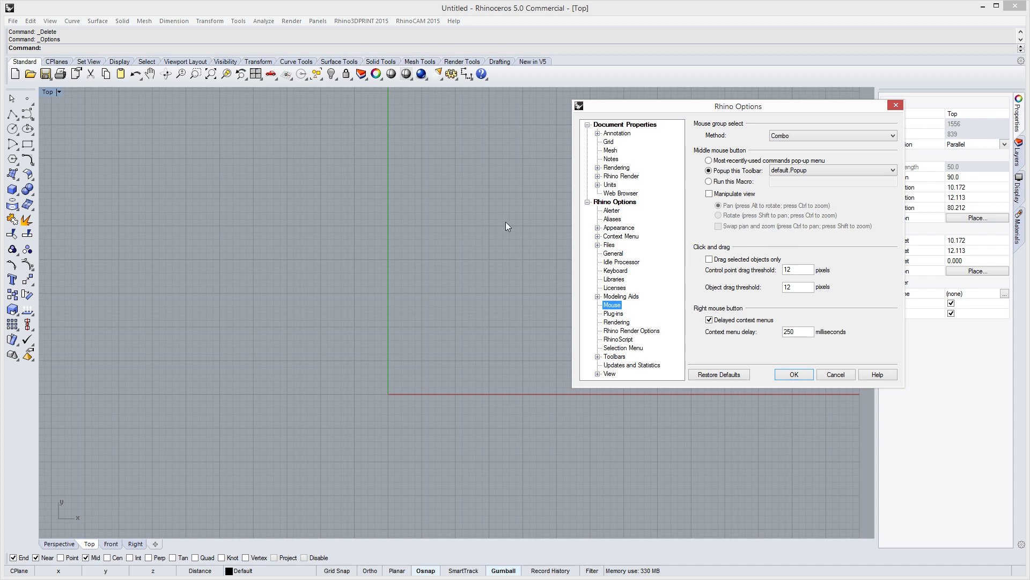
{"action": "left_click", "coordinate": [789, 171]}
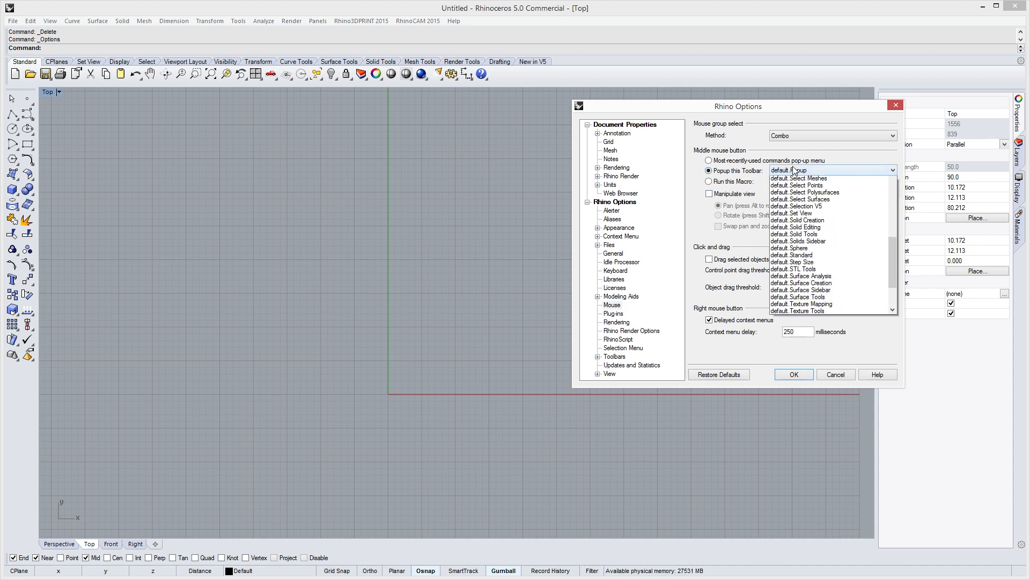
{"action": "left_click_drag", "start_coordinate": [897, 322], "coordinate": [892, 300]}
{"action": "left_click", "coordinate": [893, 171]}
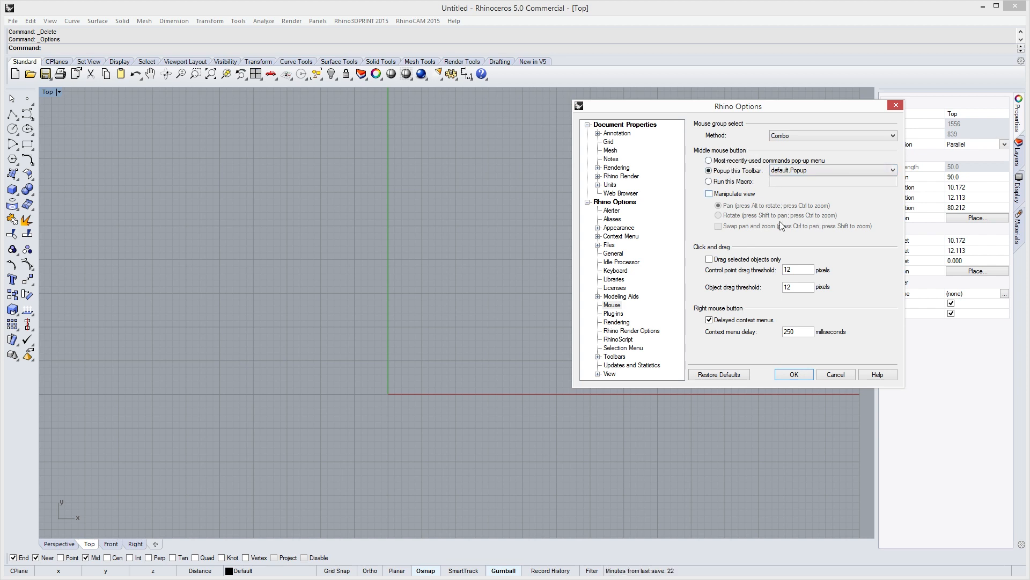
{"action": "left_click", "coordinate": [612, 314]}
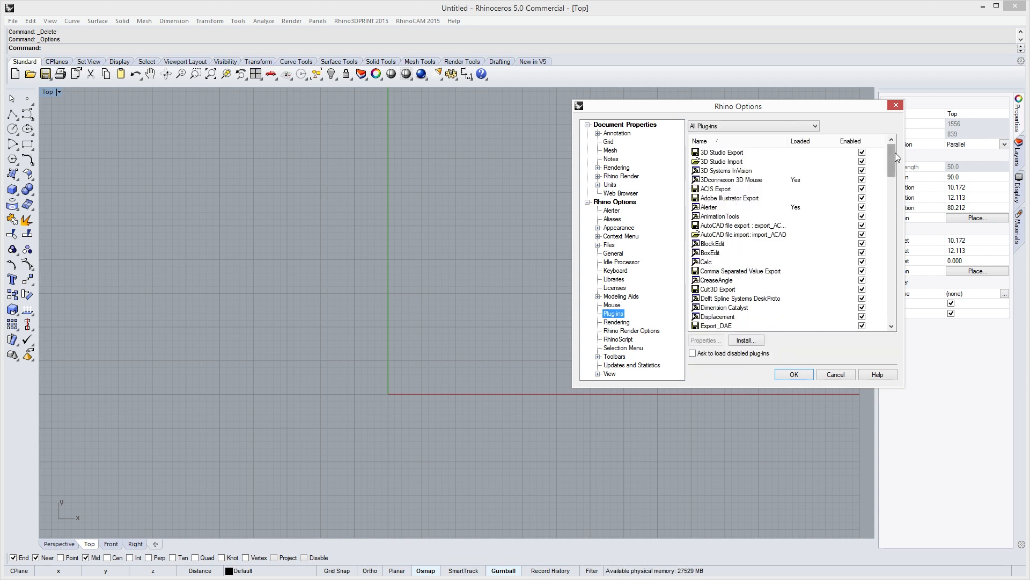
{"action": "mouse_move", "coordinate": [893, 157]}
{"action": "left_mouse_down"}
{"action": "mouse_move", "coordinate": [892, 334]}
{"action": "mouse_move", "coordinate": [875, 148]}
{"action": "left_mouse_up"}
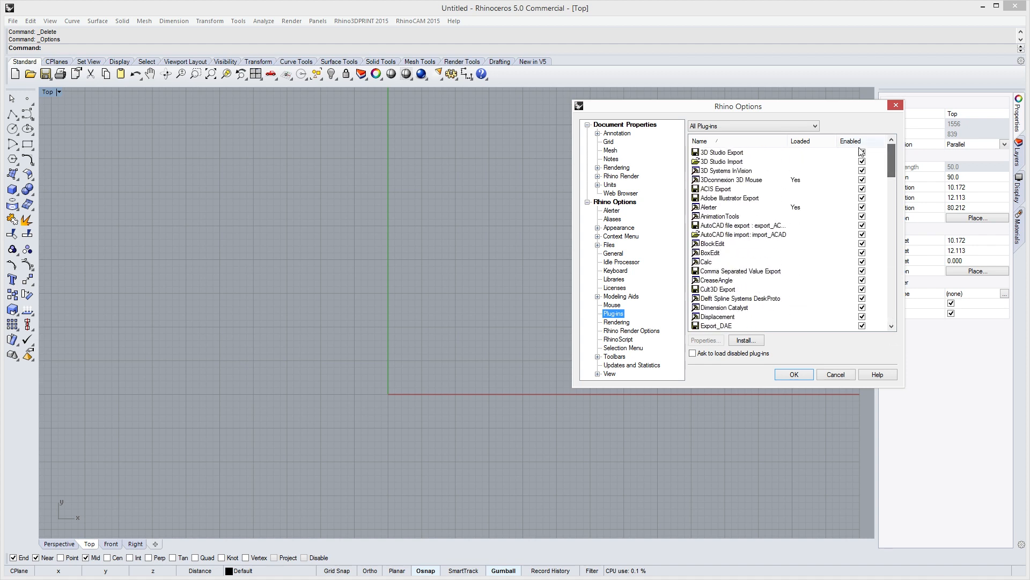
Review the Rendering options and set the number of render threads to 8 in Rhino Render Options.
{"action": "left_click", "coordinate": [618, 323]}
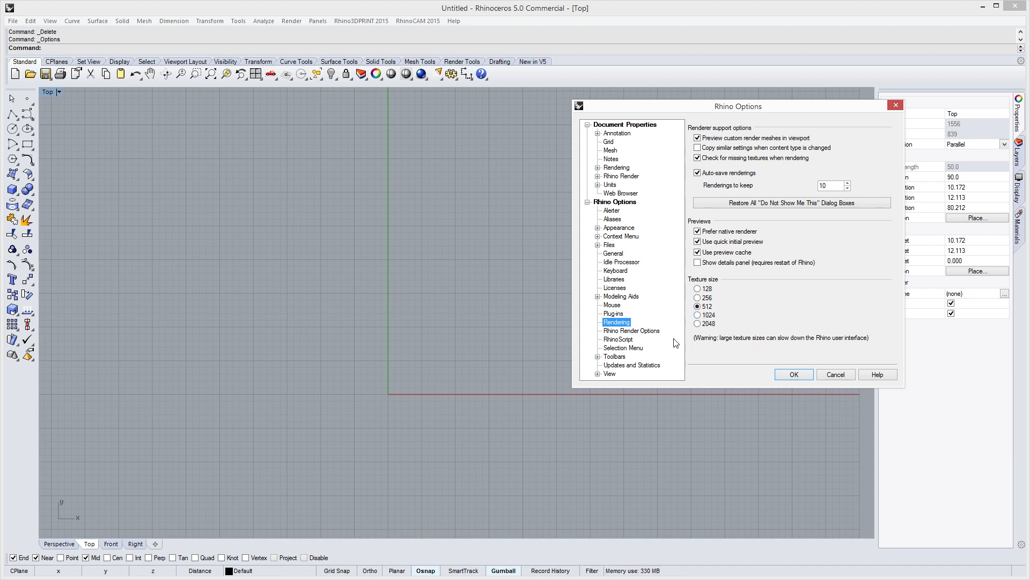
{"action": "left_click", "coordinate": [646, 331]}
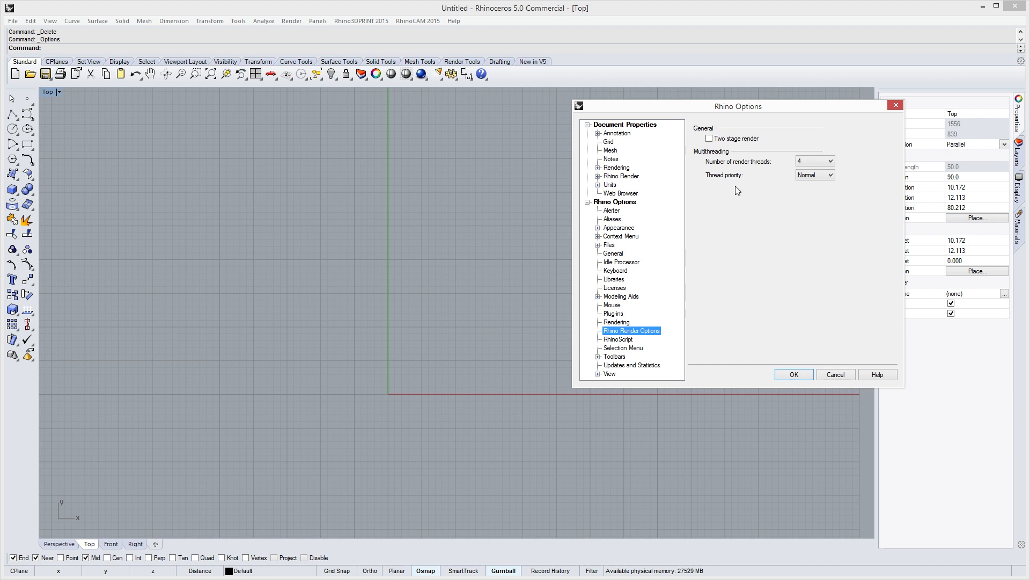
{"action": "left_click", "coordinate": [819, 162]}
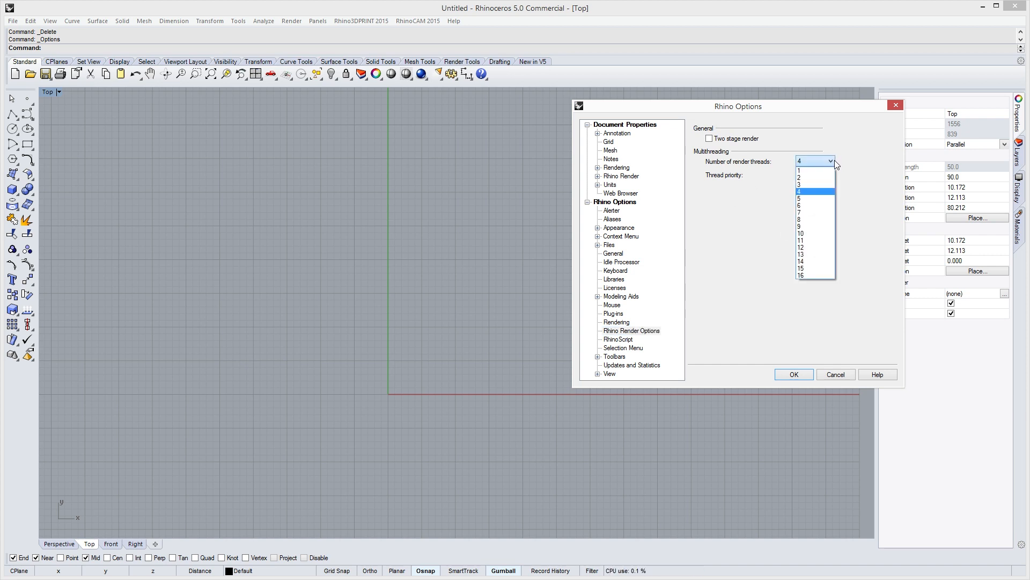
{"action": "left_click", "coordinate": [817, 220]}
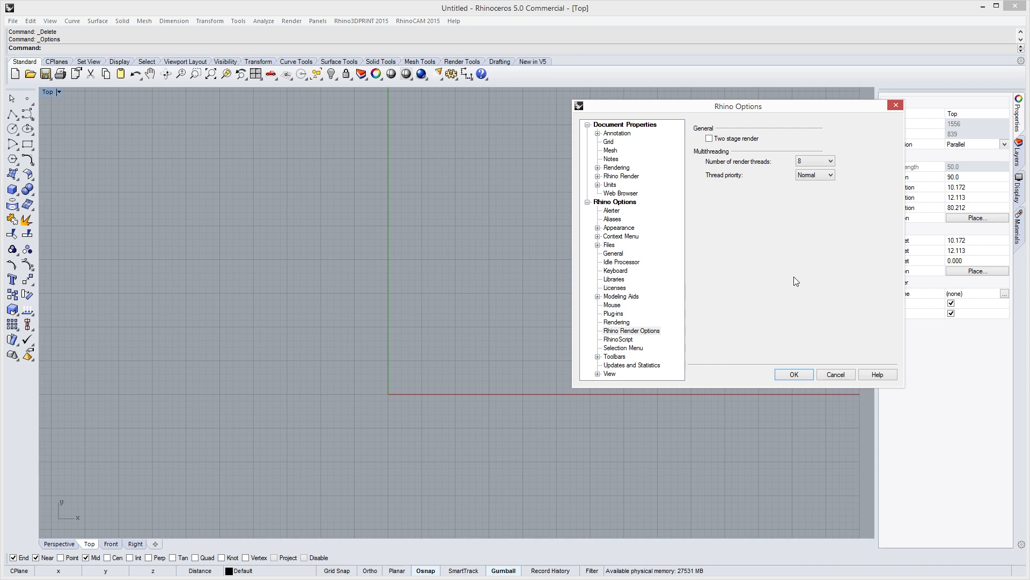
Review the RhinoScript, Selection Menu and Toolbars option pages.
{"action": "left_click", "coordinate": [632, 339]}
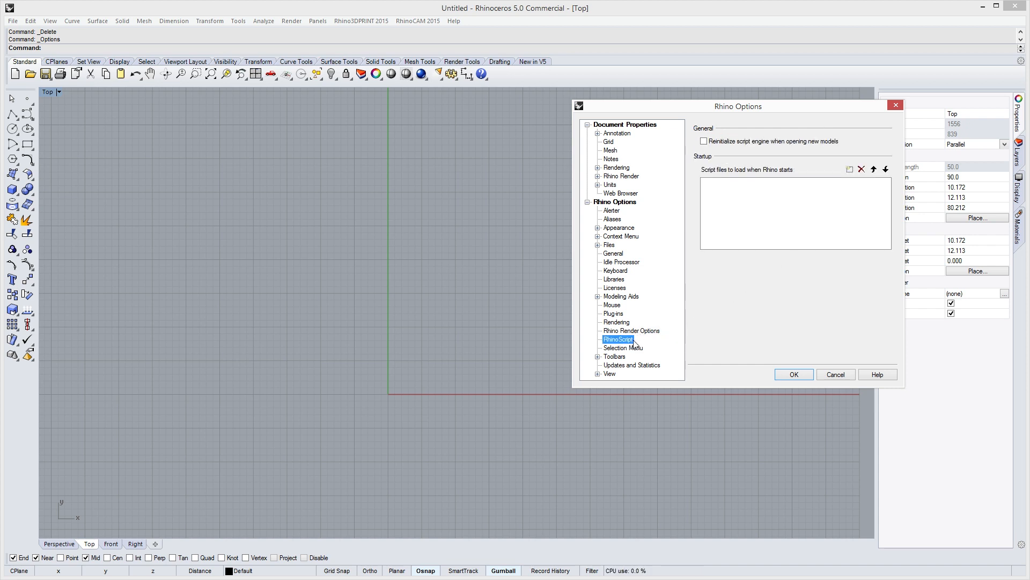
{"action": "key", "text": "Down"}
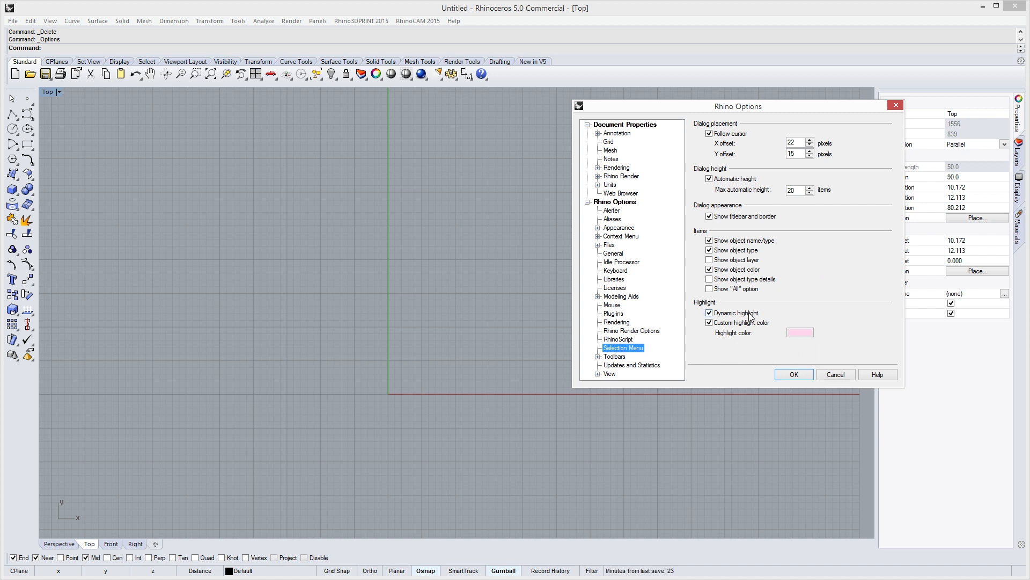
{"action": "left_click", "coordinate": [598, 356]}
{"action": "left_click", "coordinate": [613, 356]}
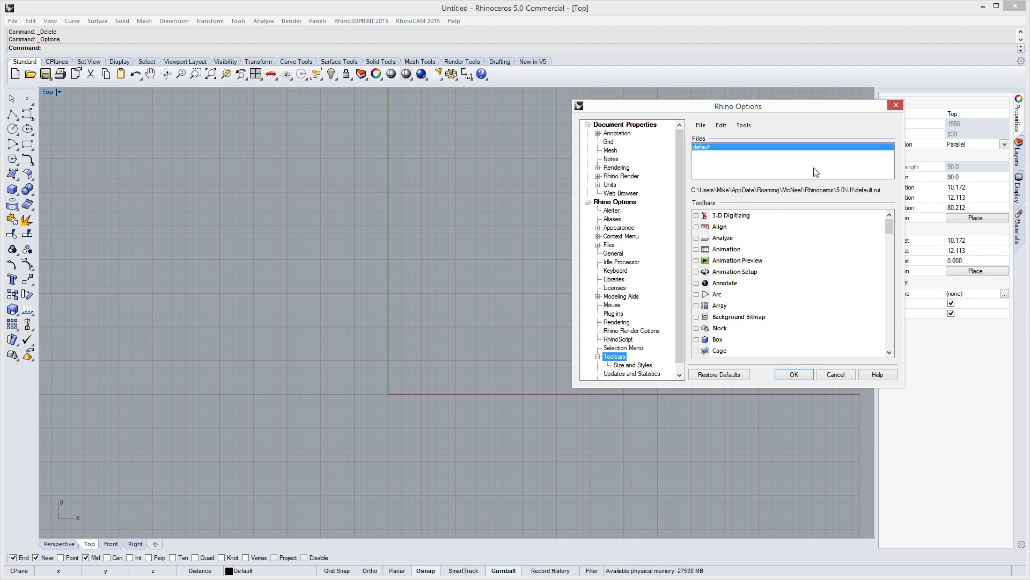
Inspect the file and edit commands available for the default toolbar file on the Toolbars options page.
{"action": "left_click", "coordinate": [705, 128]}
{"action": "left_click", "coordinate": [721, 125]}
{"action": "left_click", "coordinate": [723, 126]}
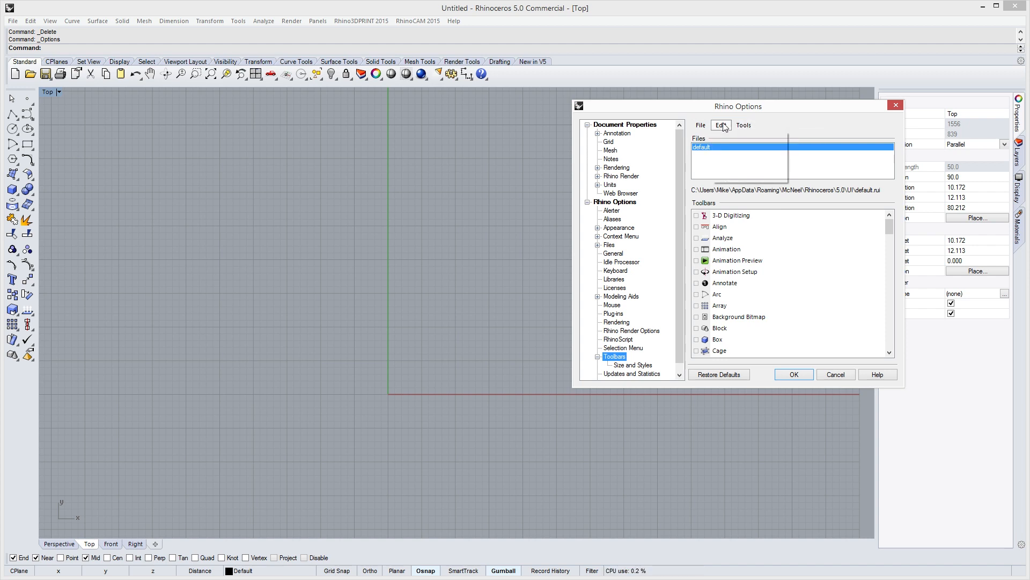
{"action": "left_click", "coordinate": [707, 114]}
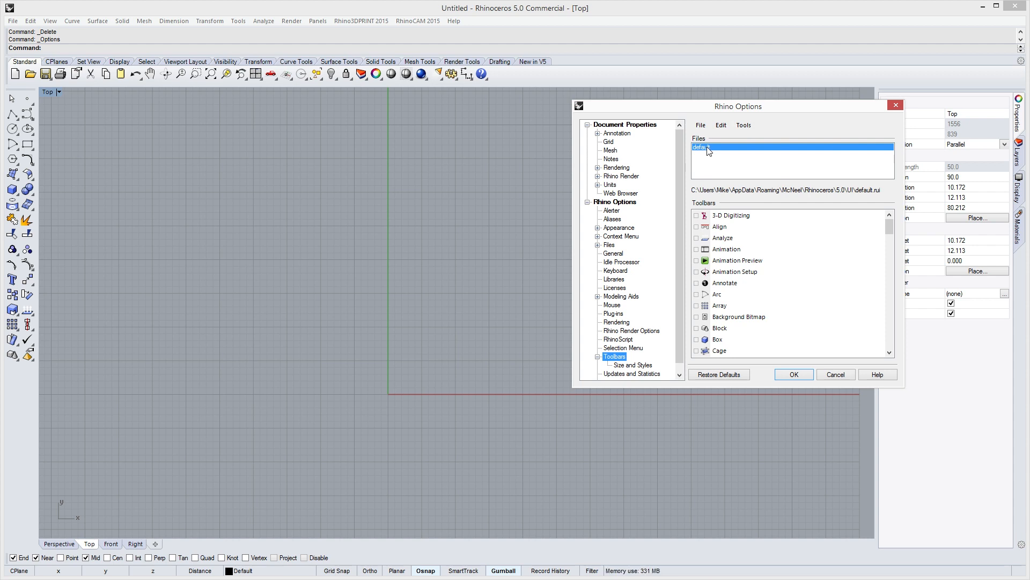
Try the Medium and Large tab sizes in Size and Styles, restore Small, and check the button size choices.
{"action": "left_click", "coordinate": [644, 366]}
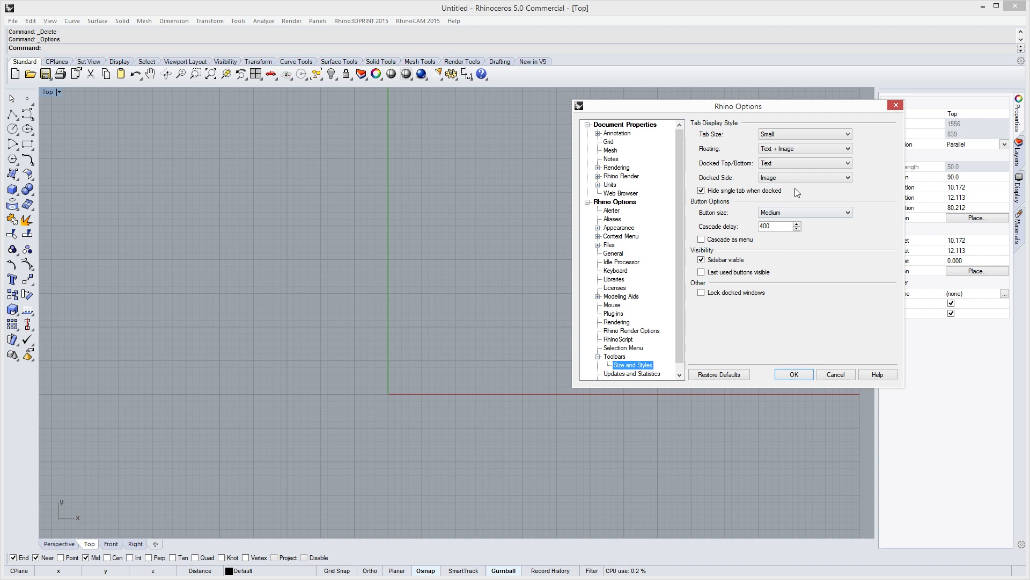
{"action": "left_click", "coordinate": [802, 134]}
{"action": "left_click", "coordinate": [783, 151]}
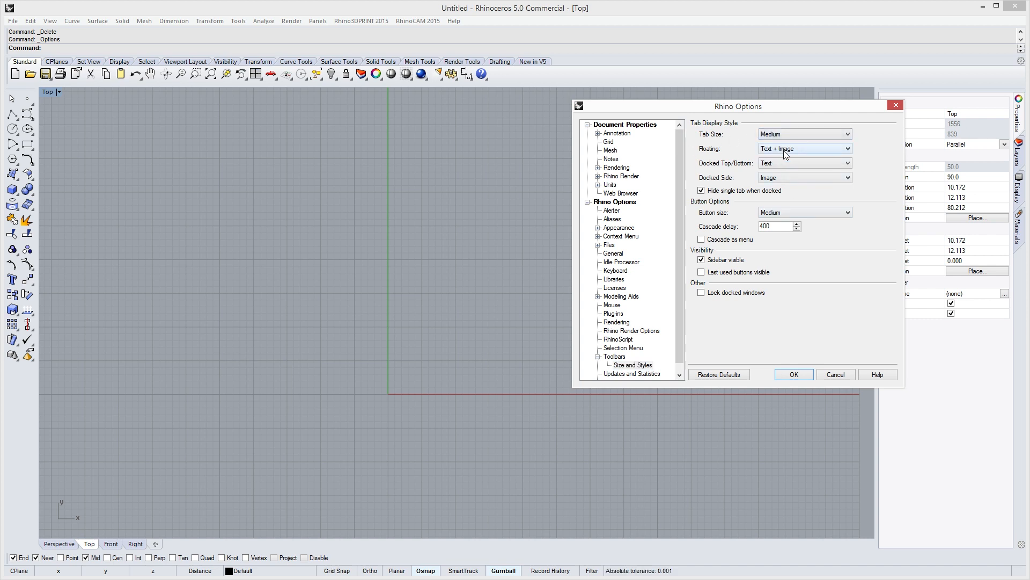
{"action": "left_click", "coordinate": [816, 129]}
{"action": "left_click", "coordinate": [794, 156]}
{"action": "left_click", "coordinate": [793, 139]}
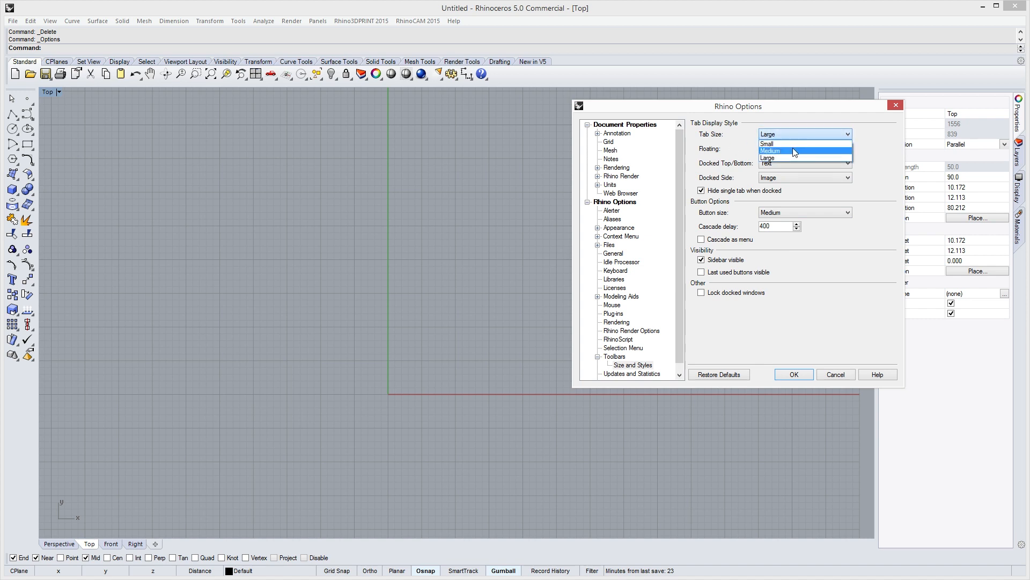
{"action": "left_click", "coordinate": [805, 142]}
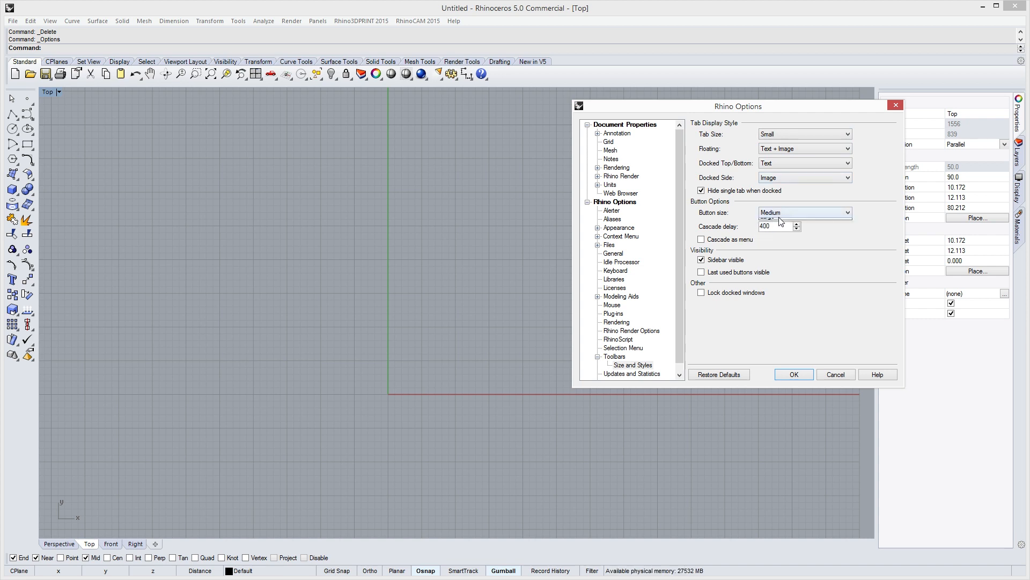
{"action": "left_click", "coordinate": [779, 215]}
{"action": "left_click", "coordinate": [733, 217]}
Review the Updates and Statistics options, including the available update frequency choices.
{"action": "left_click", "coordinate": [680, 378]}
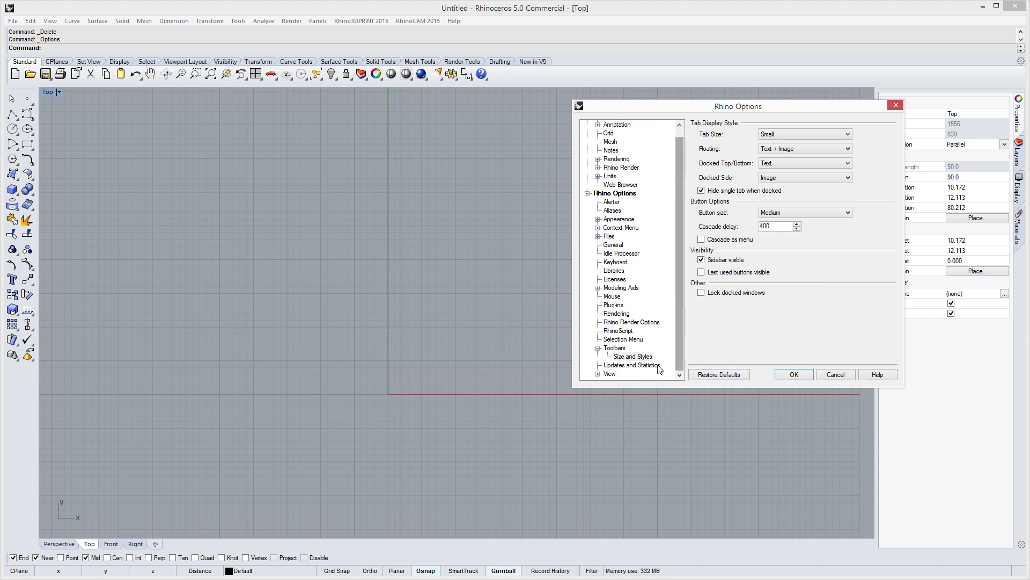
{"action": "left_click", "coordinate": [632, 366]}
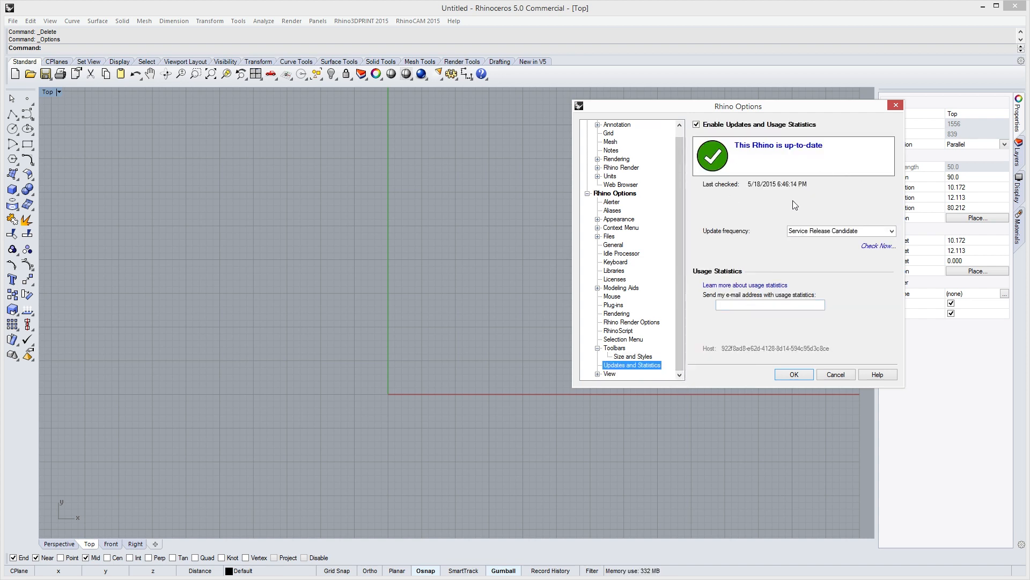
{"action": "left_click", "coordinate": [892, 231]}
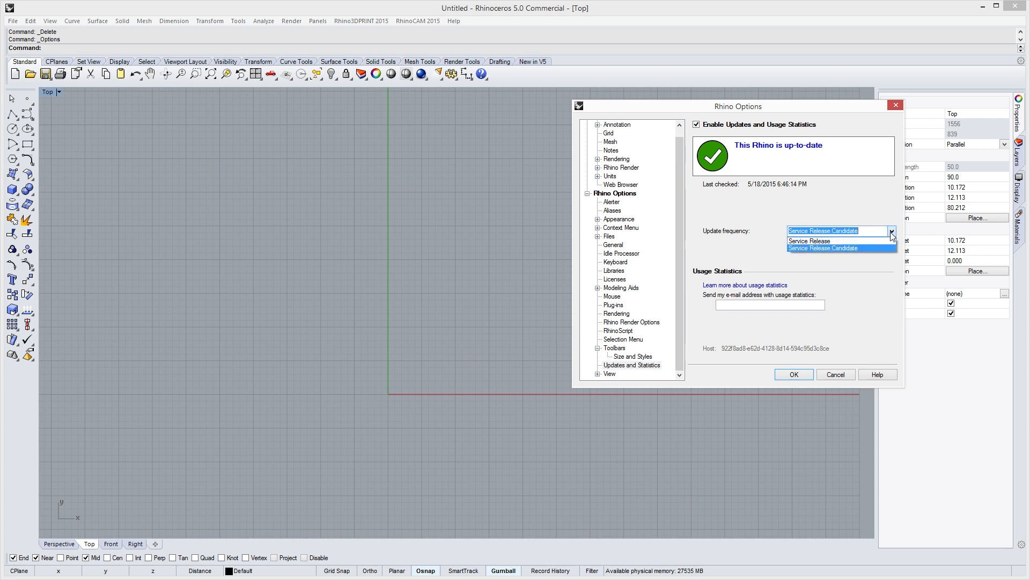
{"action": "left_click", "coordinate": [869, 277]}
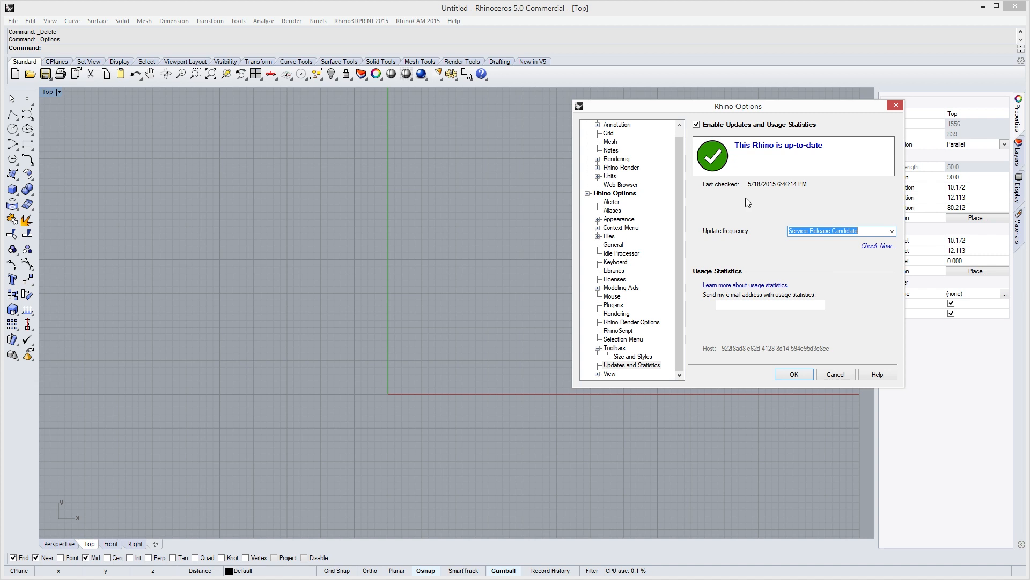
Examine the View options and the list of display modes.
{"action": "left_click", "coordinate": [605, 375]}
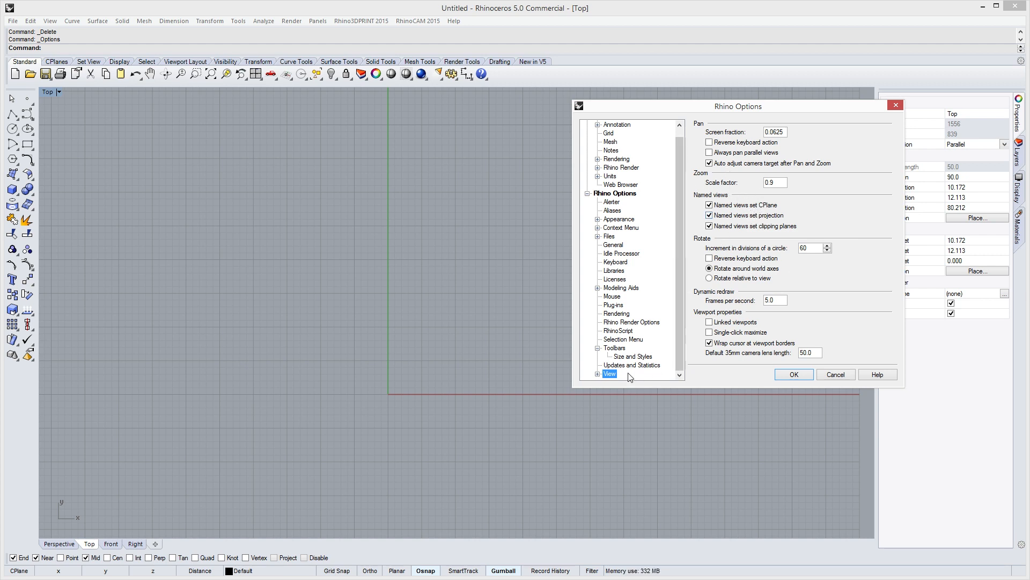
{"action": "left_click", "coordinate": [598, 374]}
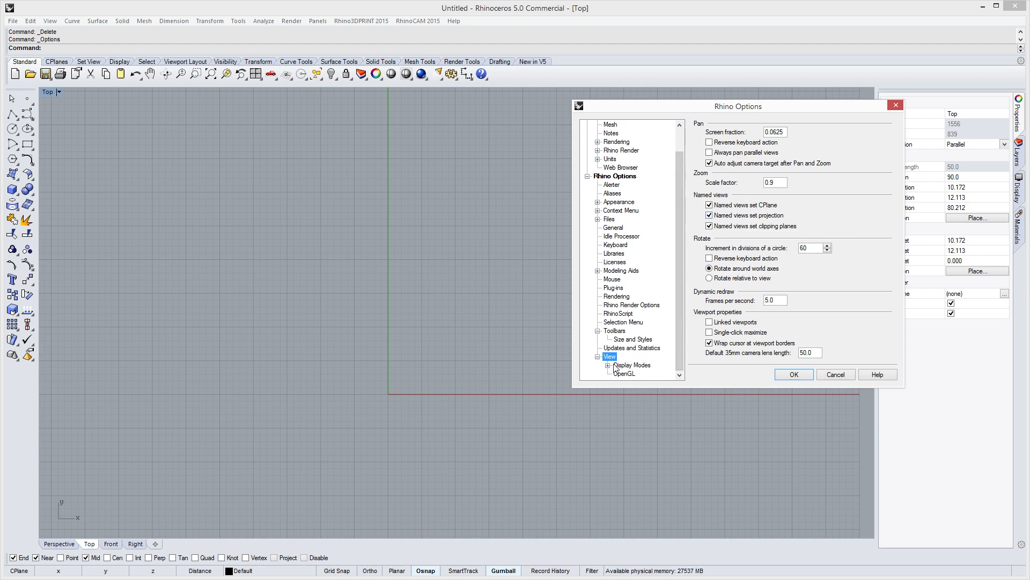
{"action": "left_click", "coordinate": [608, 365]}
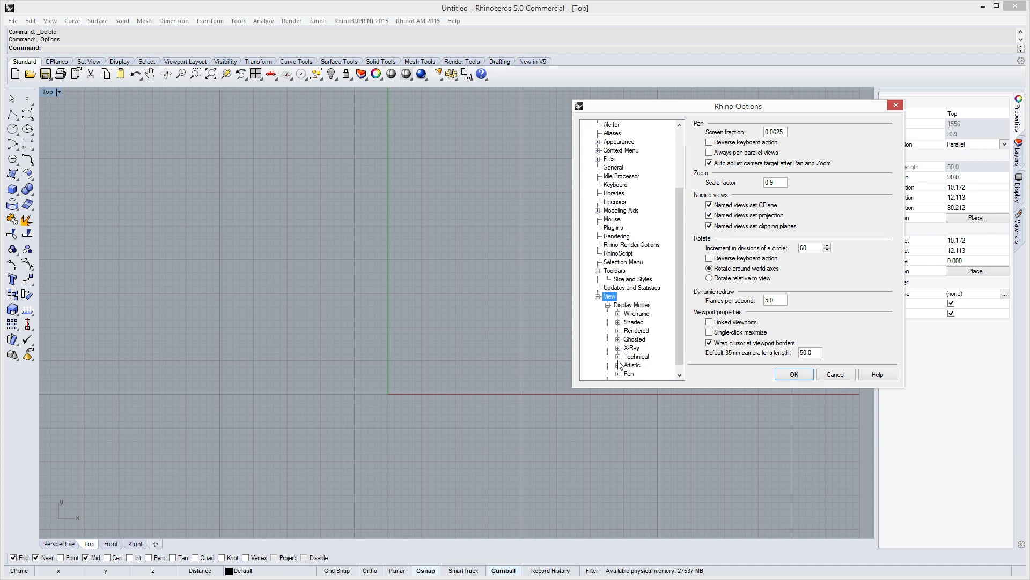
{"action": "left_click", "coordinate": [640, 306]}
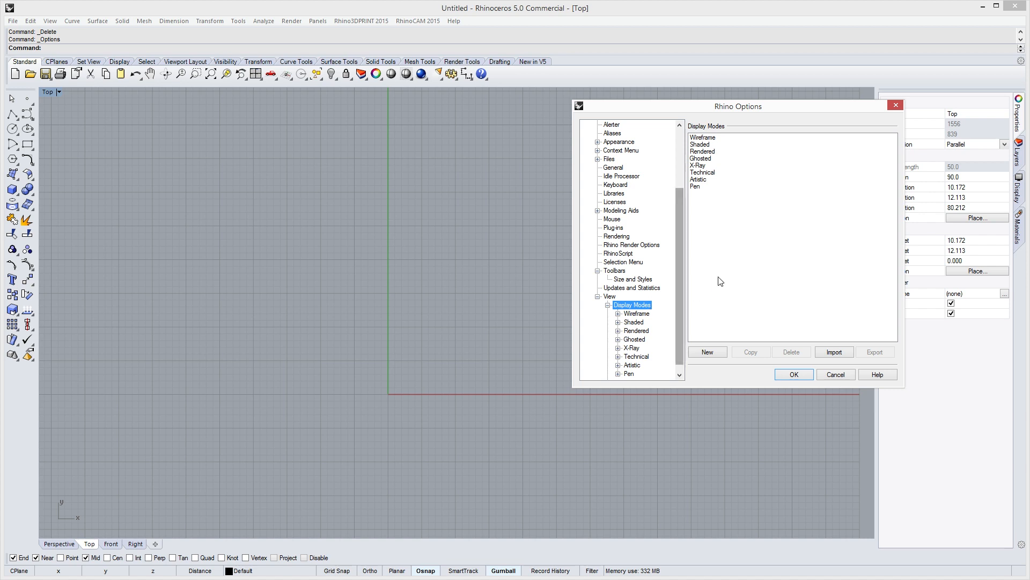
Check the antialiasing choices in the OpenGL options, then accept and close Rhino Options.
{"action": "left_click", "coordinate": [608, 305]}
{"action": "left_click", "coordinate": [624, 373]}
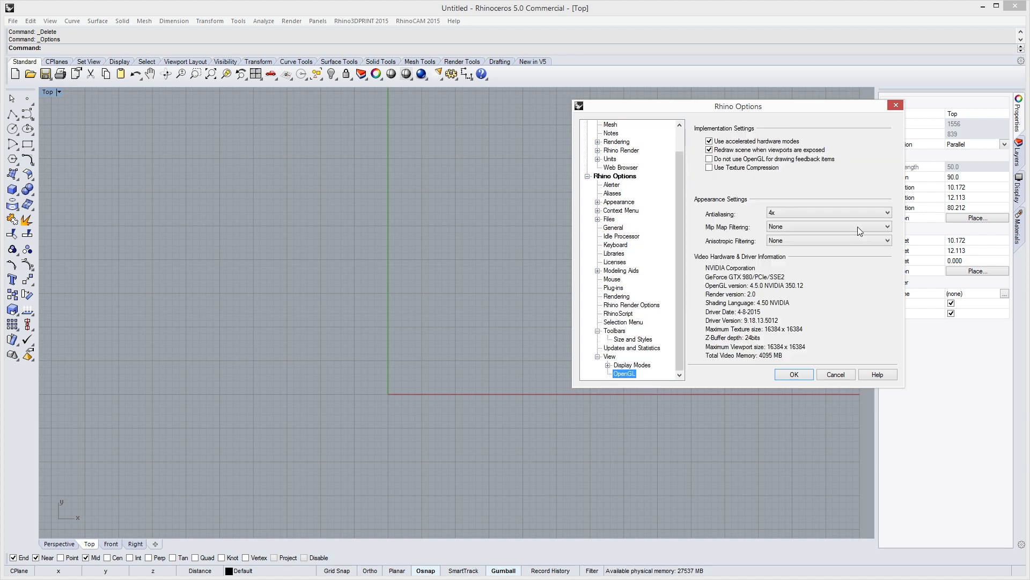
{"action": "left_click", "coordinate": [813, 214]}
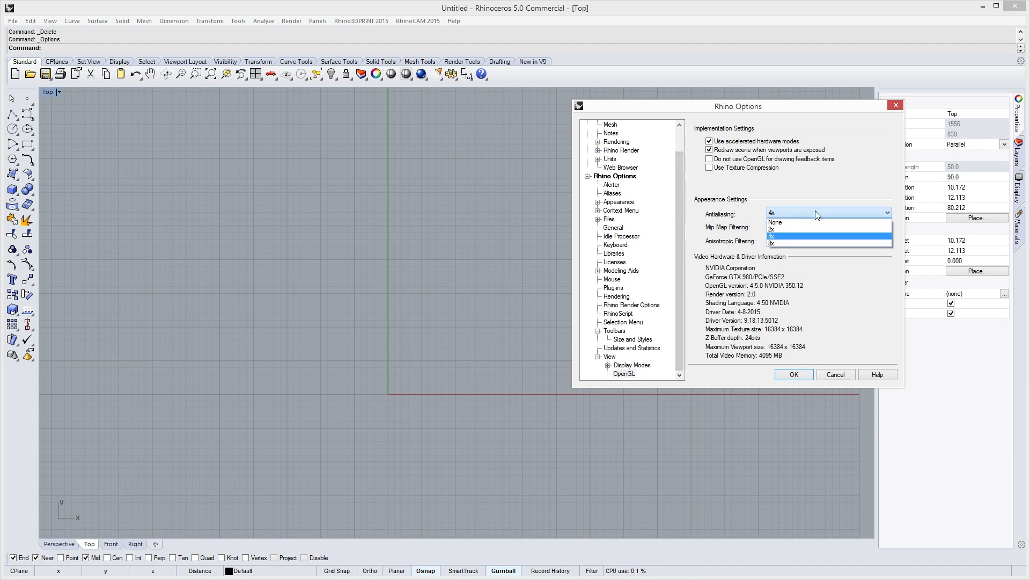
{"action": "left_click", "coordinate": [817, 214]}
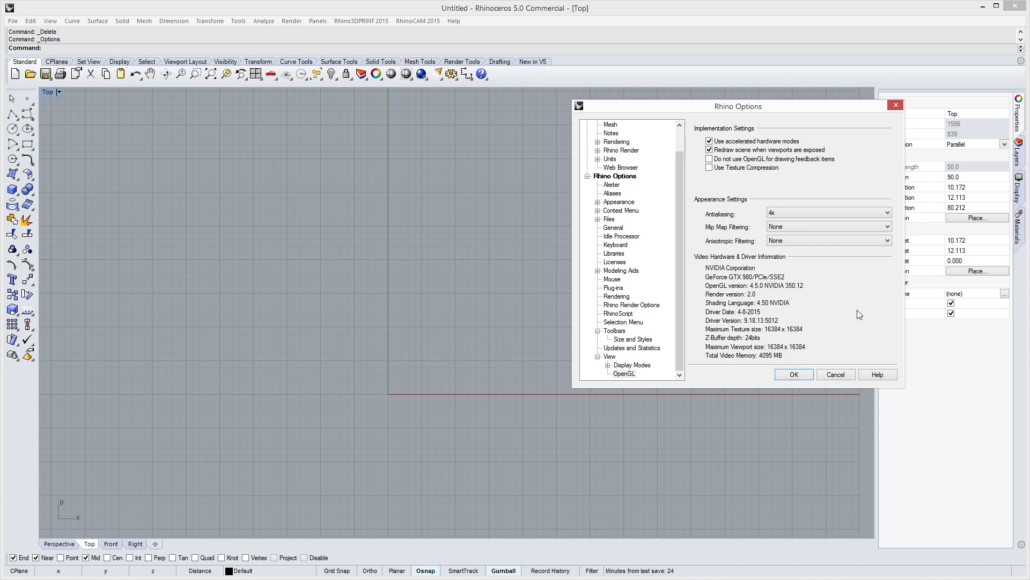
{"action": "left_click", "coordinate": [678, 141]}
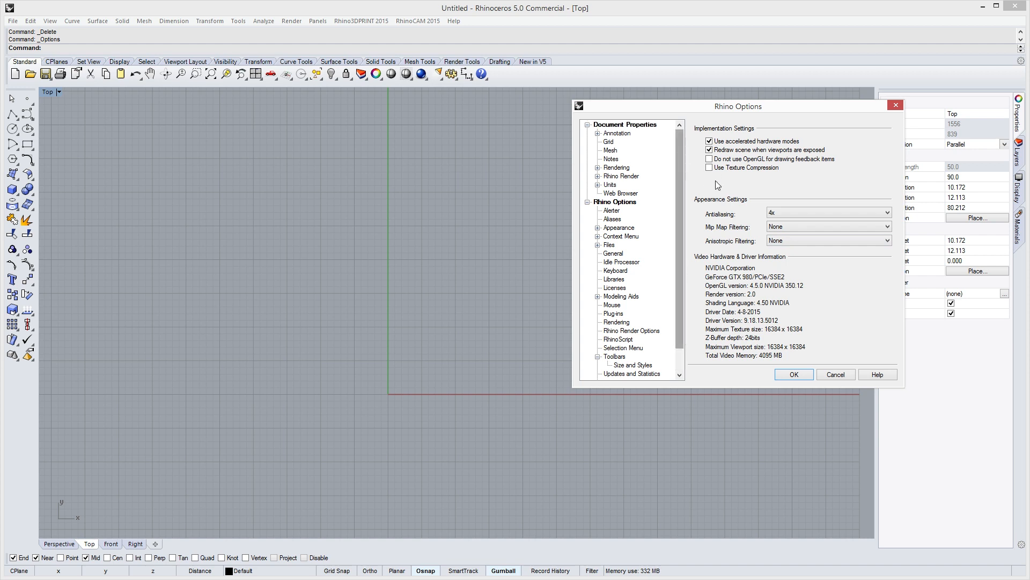
{"action": "left_click", "coordinate": [795, 376]}
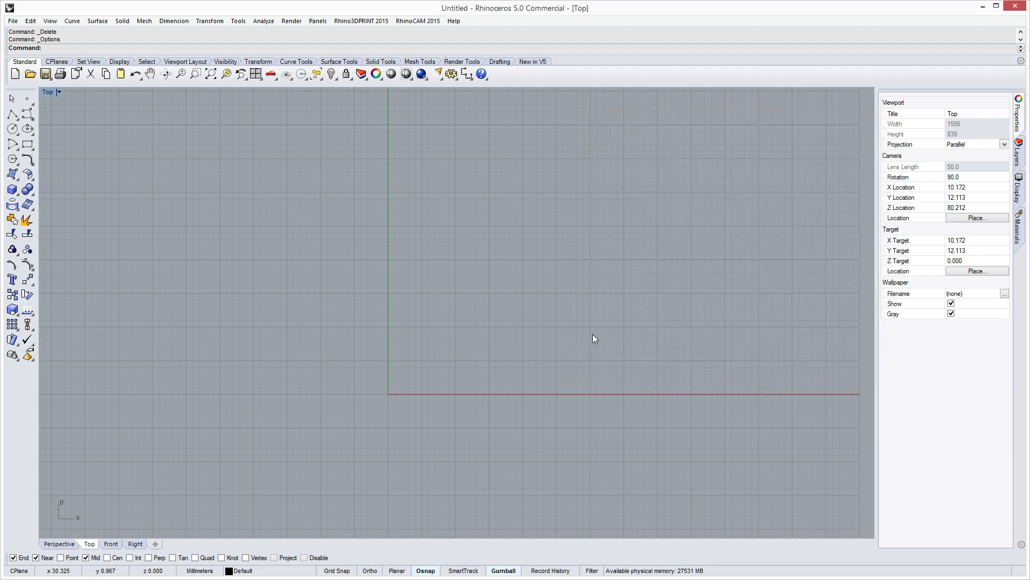